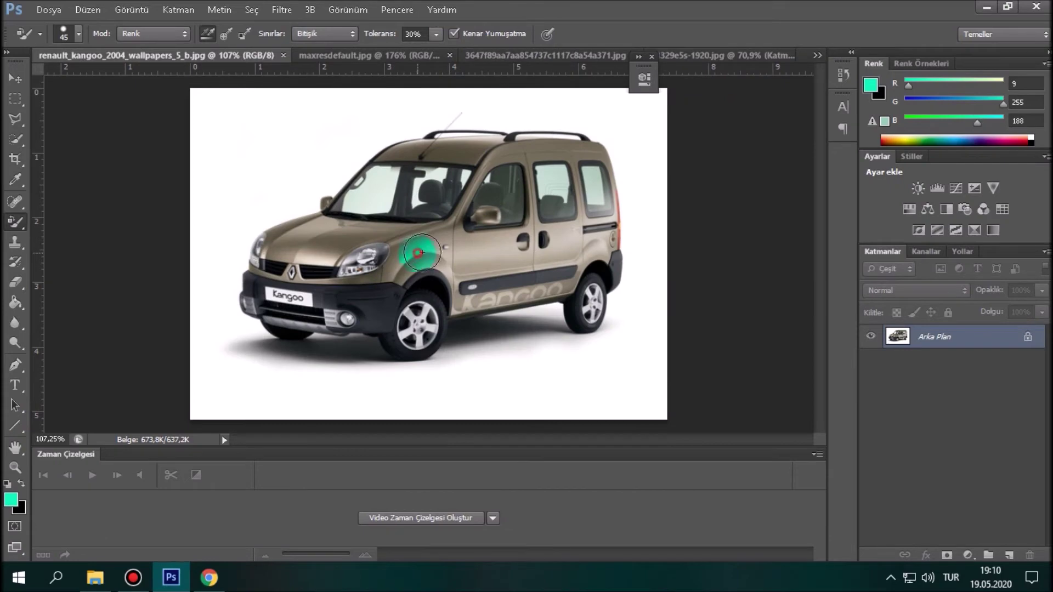
# - Recolour the hood, front fender and front edge of the door turquoise green with Color Replacement, raising the tolerance to 100%
pyautogui.scroll(3, 417, 239)
pyautogui.scroll(2, 417, 239)
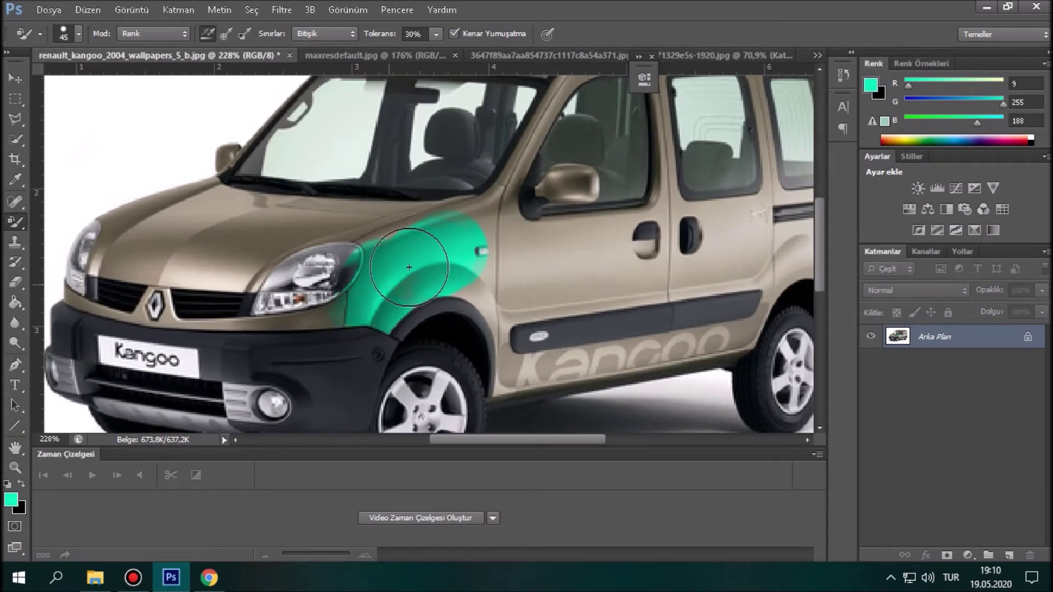
pyautogui.click(436, 34)
pyautogui.moveTo(442, 52); pyautogui.dragTo(538, 68)
pyautogui.moveTo(526, 263)
pyautogui.mouseDown()
pyautogui.moveTo(464, 248)
pyautogui.moveTo(531, 257)
pyautogui.moveTo(427, 227)
pyautogui.moveTo(441, 217)
pyautogui.moveTo(298, 210)
pyautogui.moveTo(389, 218)
pyautogui.moveTo(284, 215)
pyautogui.moveTo(306, 226)
pyautogui.moveTo(228, 266)
pyautogui.moveTo(164, 265)
pyautogui.moveTo(213, 269)
pyautogui.moveTo(107, 264)
pyautogui.moveTo(111, 223)
pyautogui.moveTo(181, 193)
pyautogui.moveTo(170, 211)
pyautogui.moveTo(206, 196)
pyautogui.moveTo(232, 200)
pyautogui.moveTo(252, 225)
pyautogui.moveTo(139, 195)
pyautogui.mouseUp()
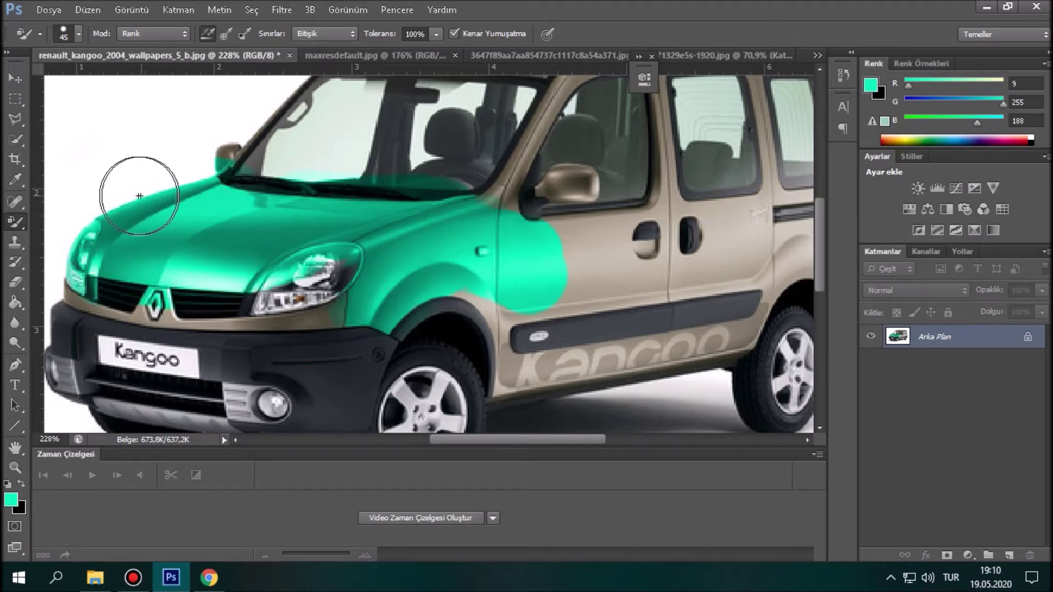
# - Restore the original colours of the fender's side indicator and the front wheel arch trim using a 5 px History Brush
pyautogui.click(16, 261)
pyautogui.rightClick(208, 134)
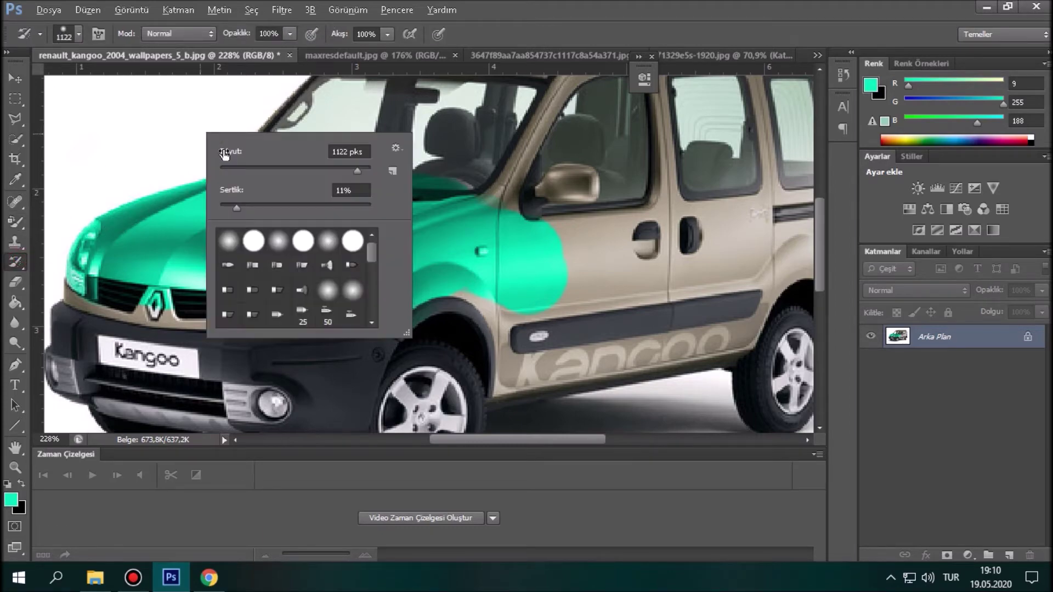
pyautogui.press('Escape')
pyautogui.moveTo(400, 226); pyautogui.dragTo(264, 224)
pyautogui.scroll(-2, 265, 225)
pyautogui.scroll(-1, 329, 164)
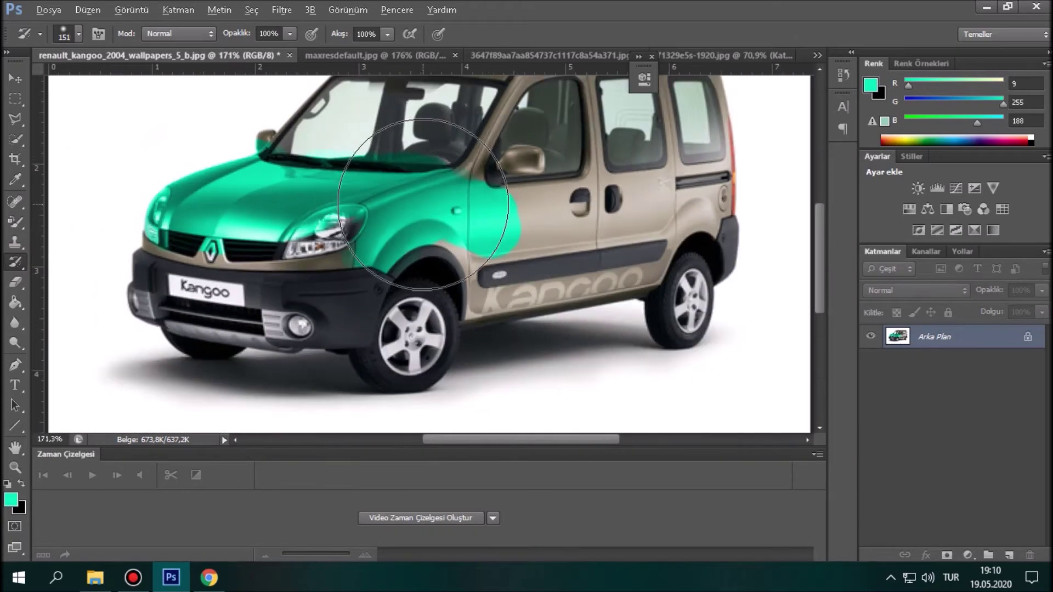
pyautogui.scroll(3, 373, 158)
pyautogui.moveTo(473, 181)
pyautogui.mouseDown()
pyautogui.moveTo(446, 203)
pyautogui.moveTo(386, 213)
pyautogui.mouseUp()
pyautogui.scroll(3, 500, 228)
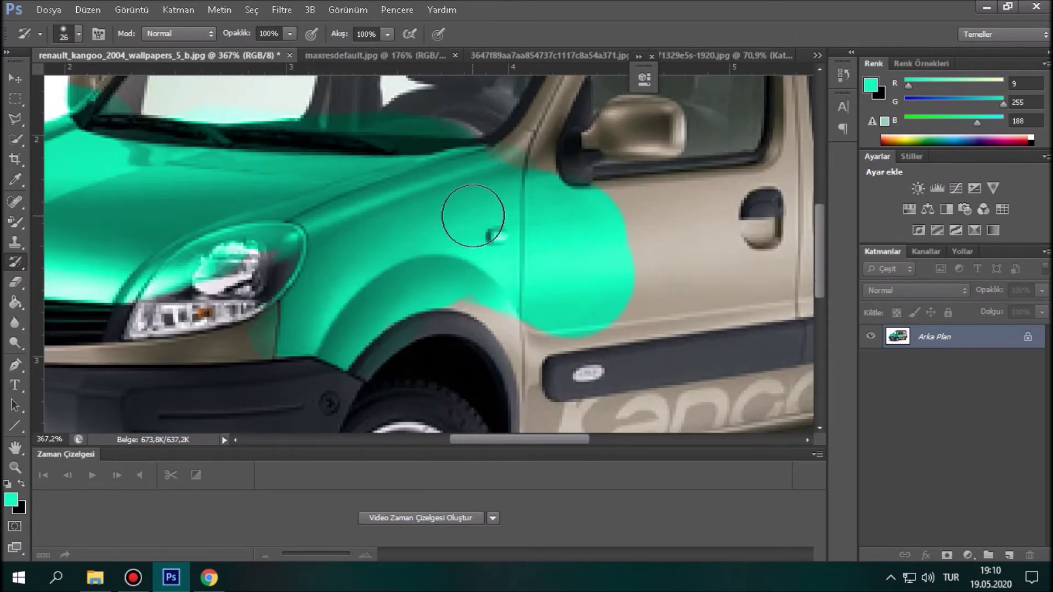
pyautogui.moveTo(511, 232)
pyautogui.mouseDown()
pyautogui.moveTo(466, 244)
pyautogui.moveTo(498, 242)
pyautogui.mouseUp()
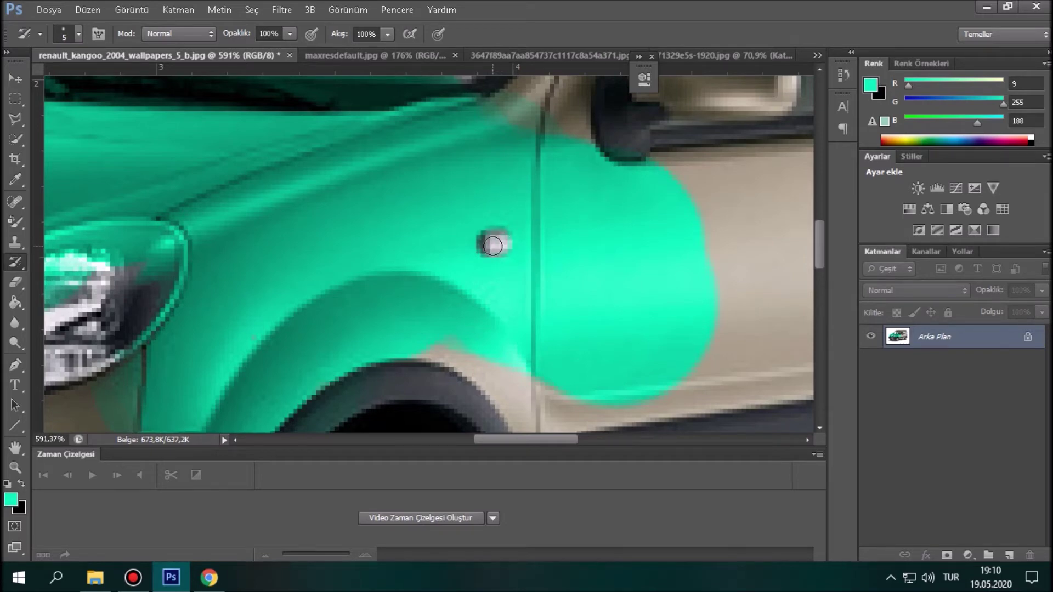
pyautogui.scroll(-2, 459, 253)
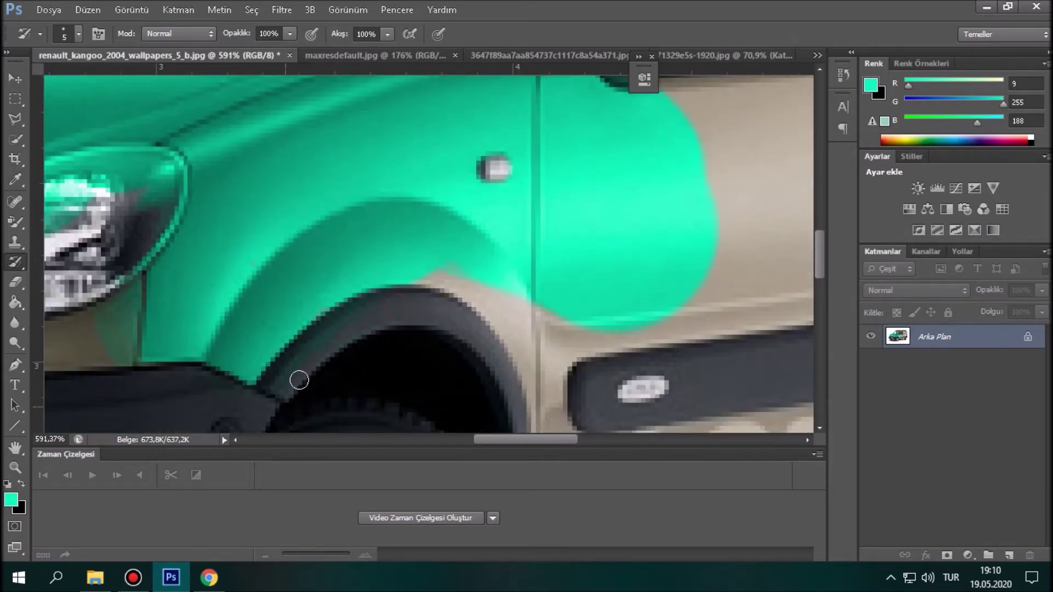
pyautogui.scroll(-5, 384, 305)
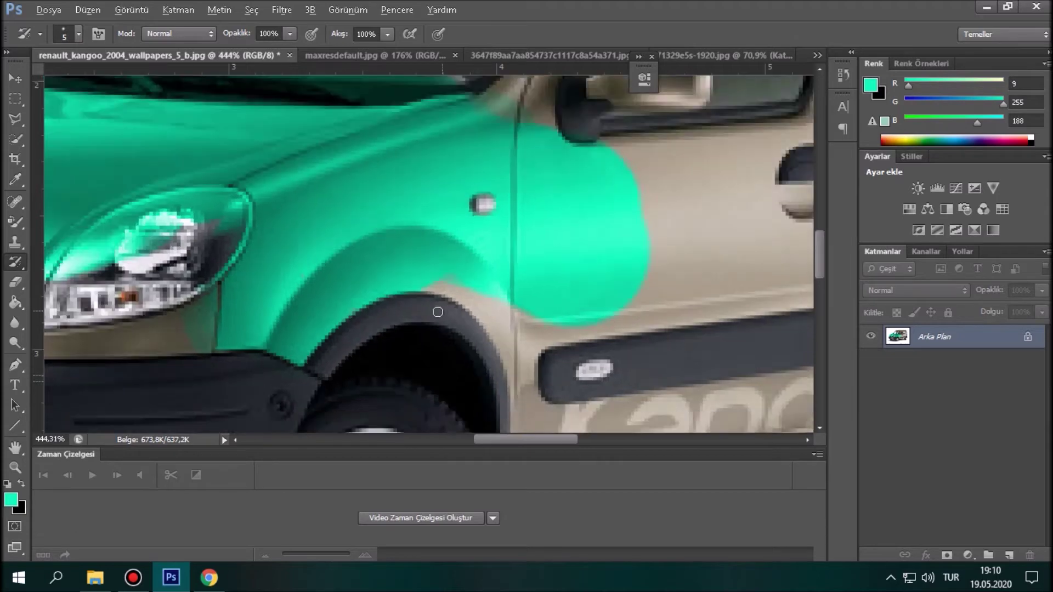
# - Restore the original colours of the near headlight's upper lens and rim with the 5 px History Brush
pyautogui.scroll(5, 272, 309)
pyautogui.press('alt')
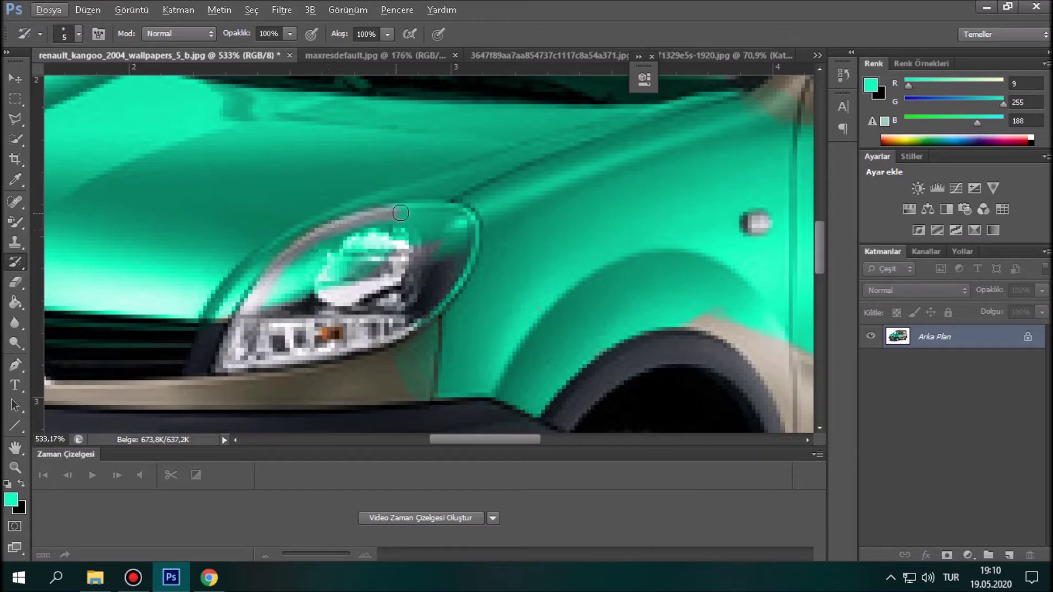
pyautogui.press('alt')
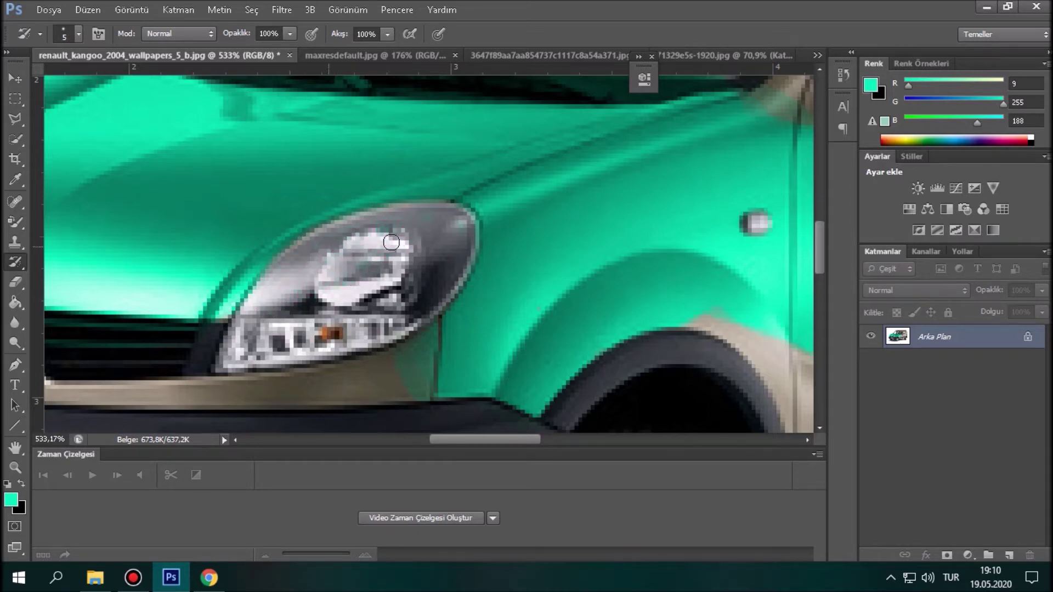
pyautogui.scroll(-5, 375, 255)
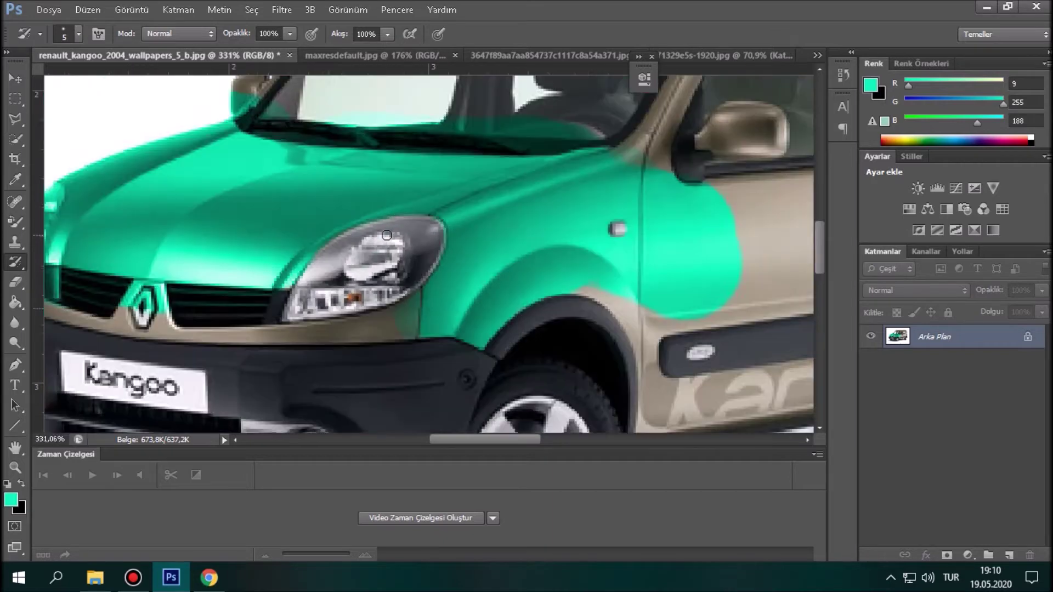
# - Enlarge the History Brush to 14 px and restore the original colours along the windshield base and wipers
pyautogui.scroll(4, 340, 205)
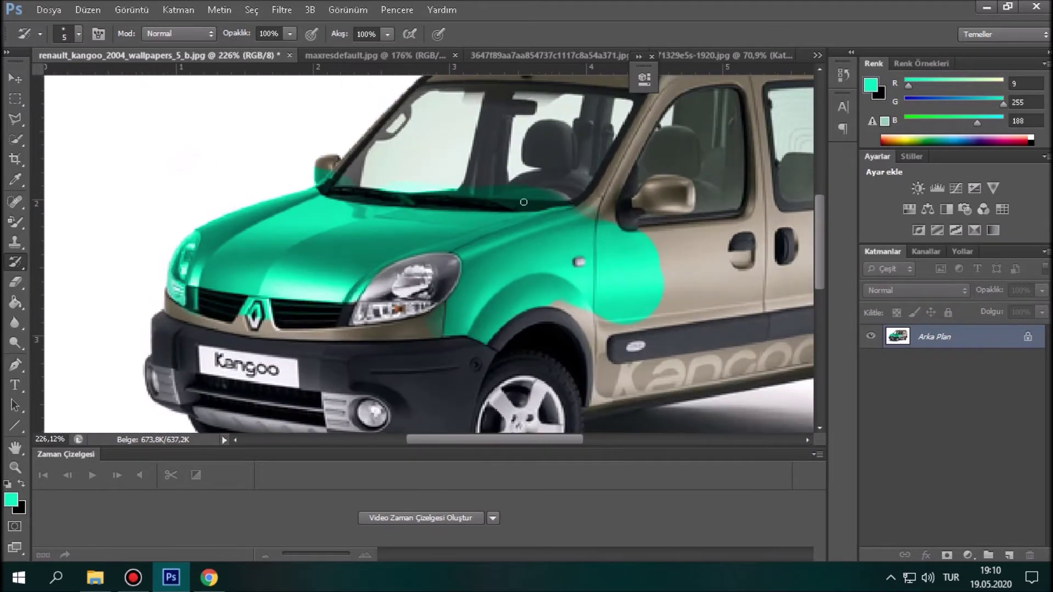
pyautogui.scroll(1, 194, 160)
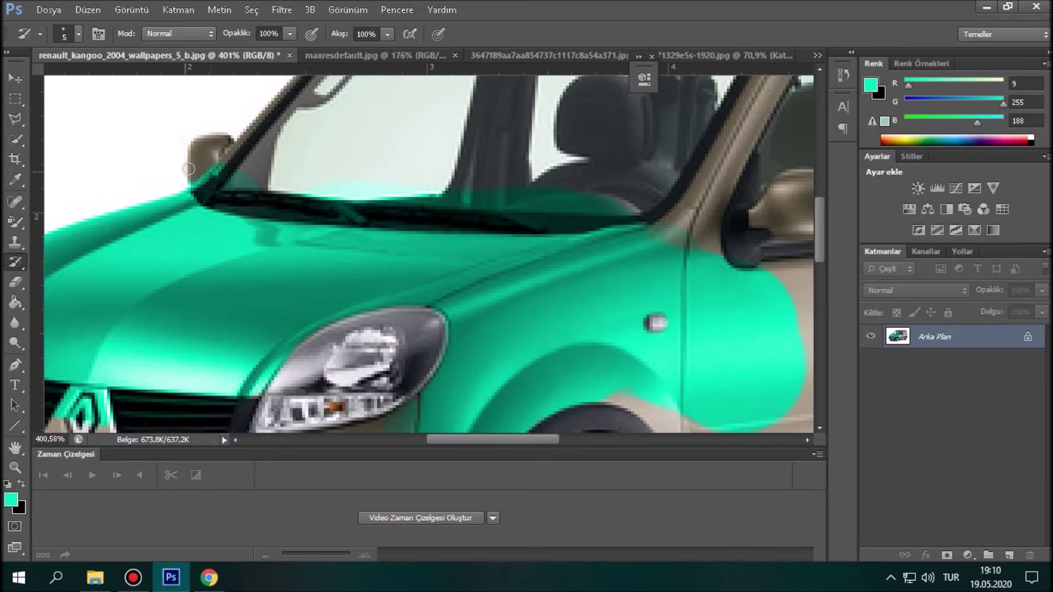
pyautogui.keyDown('alt'); pyautogui.rightClick(245, 181); pyautogui.keyUp('alt')
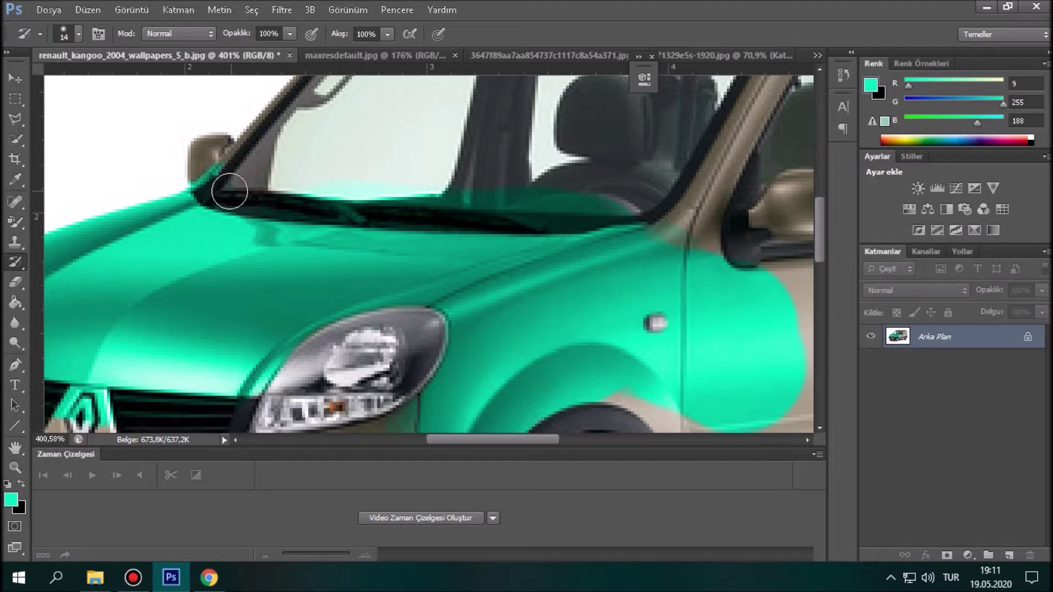
pyautogui.moveTo(276, 197)
pyautogui.mouseDown()
pyautogui.moveTo(415, 204)
pyautogui.moveTo(644, 190)
pyautogui.moveTo(577, 214)
pyautogui.moveTo(484, 208)
pyautogui.moveTo(603, 199)
pyautogui.mouseUp()
pyautogui.keyDown('alt'); pyautogui.scroll(-3, 603, 199); pyautogui.keyUp('alt')
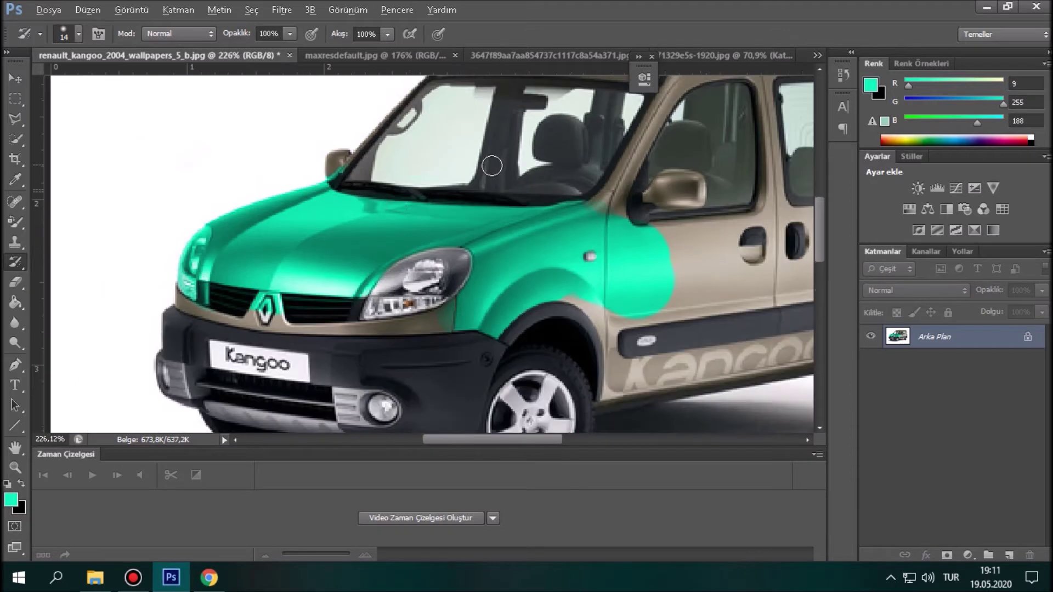
# - Recolour the body strip beneath the grille and headlights turquoise green using Color Replacement with a 15 px brush
pyautogui.rightClick(15, 222)
pyautogui.click(66, 247)
pyautogui.keyDown('alt'); pyautogui.scroll(2, 241, 280); pyautogui.keyUp('alt')
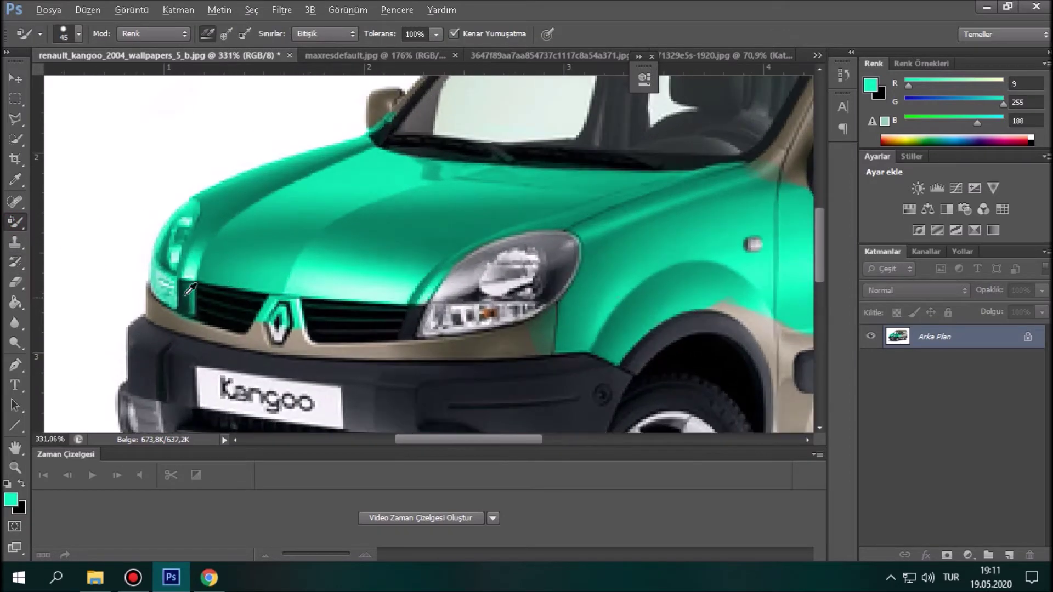
pyautogui.keyDown('alt'); pyautogui.rightClick(181, 291); pyautogui.keyUp('alt')
pyautogui.moveTo(146, 282)
pyautogui.mouseDown()
pyautogui.moveTo(181, 317)
pyautogui.moveTo(163, 309)
pyautogui.moveTo(254, 337)
pyautogui.moveTo(282, 336)
pyautogui.moveTo(265, 321)
pyautogui.moveTo(334, 342)
pyautogui.moveTo(302, 340)
pyautogui.moveTo(549, 339)
pyautogui.mouseUp()
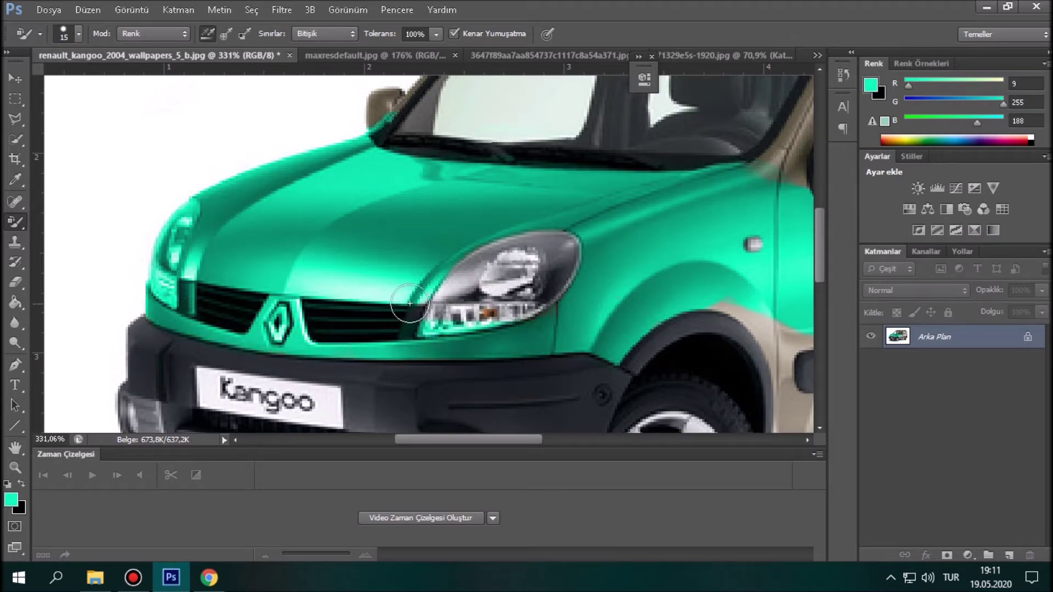
# - Recolour the body behind the front wheel and the lower door panels around the Kangoo lettering with Color Replacement
pyautogui.scroll(-3, 615, 331)
pyautogui.hscroll(5, 615, 331)
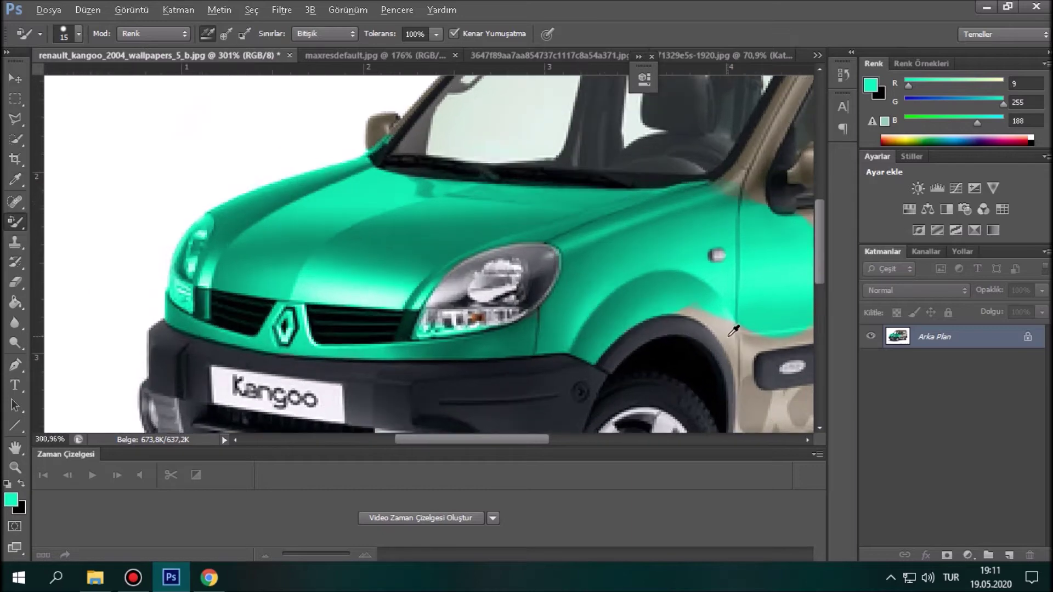
pyautogui.scroll(3, 574, 433)
pyautogui.hscroll(4, 581, 420)
pyautogui.scroll(-2, 589, 407)
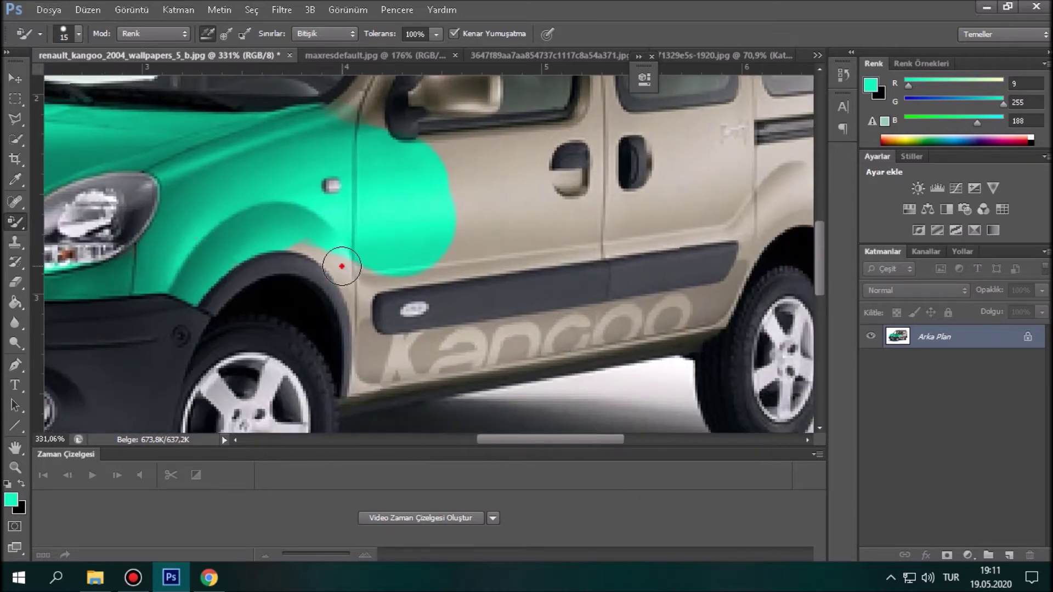
pyautogui.moveTo(365, 270)
pyautogui.mouseDown()
pyautogui.moveTo(355, 294)
pyautogui.moveTo(368, 364)
pyautogui.moveTo(372, 340)
pyautogui.moveTo(367, 383)
pyautogui.moveTo(448, 361)
pyautogui.moveTo(378, 369)
pyautogui.moveTo(464, 336)
pyautogui.moveTo(445, 356)
pyautogui.moveTo(546, 338)
pyautogui.moveTo(357, 391)
pyautogui.moveTo(652, 344)
pyautogui.moveTo(534, 343)
pyautogui.moveTo(632, 317)
pyautogui.moveTo(475, 327)
pyautogui.moveTo(657, 298)
pyautogui.moveTo(680, 307)
pyautogui.moveTo(655, 321)
pyautogui.moveTo(715, 307)
pyautogui.moveTo(688, 321)
pyautogui.moveTo(739, 247)
pyautogui.moveTo(744, 253)
pyautogui.moveTo(739, 199)
pyautogui.moveTo(597, 255)
pyautogui.moveTo(506, 266)
pyautogui.mouseUp()
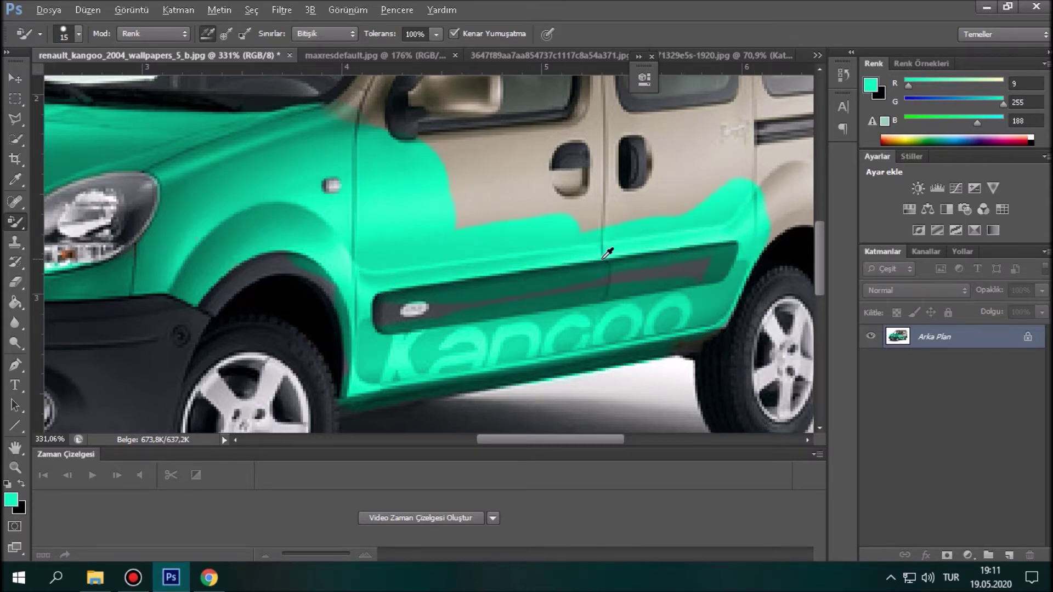
# - Recolour the upper door panels and rear fender up to the window line, enlarging the Color Replacement brush to 61 px
pyautogui.scroll(-5, 658, 236)
pyautogui.scroll(-1, 659, 236)
pyautogui.scroll(6, 659, 236)
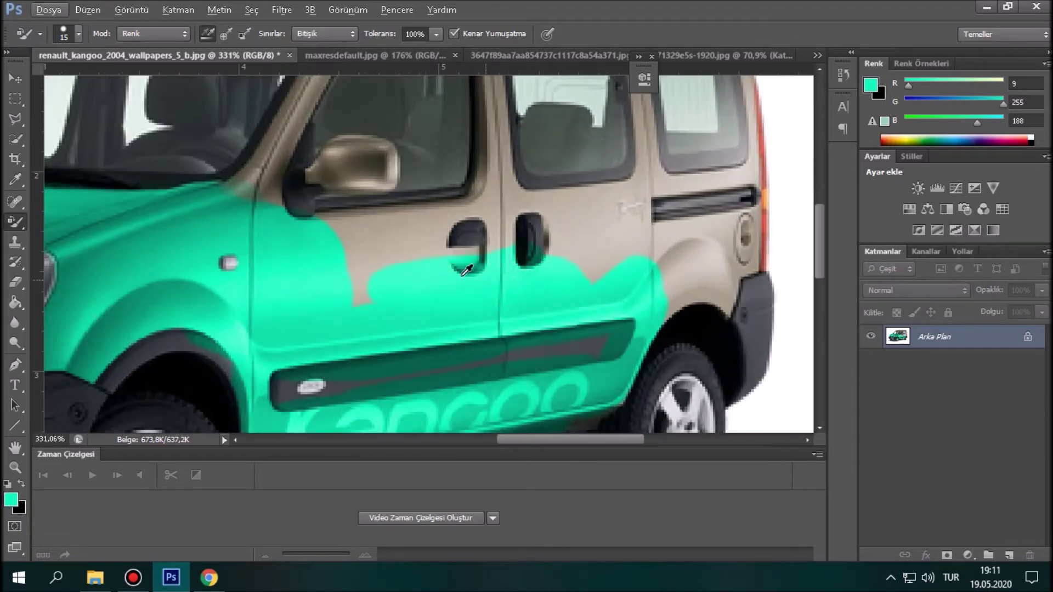
pyautogui.moveTo(446, 270)
pyautogui.mouseDown()
pyautogui.moveTo(353, 207)
pyautogui.moveTo(353, 235)
pyautogui.moveTo(547, 225)
pyautogui.moveTo(606, 190)
pyautogui.moveTo(637, 236)
pyautogui.moveTo(708, 230)
pyautogui.moveTo(726, 187)
pyautogui.moveTo(713, 258)
pyautogui.mouseUp()
pyautogui.scroll(-4, 620, 233)
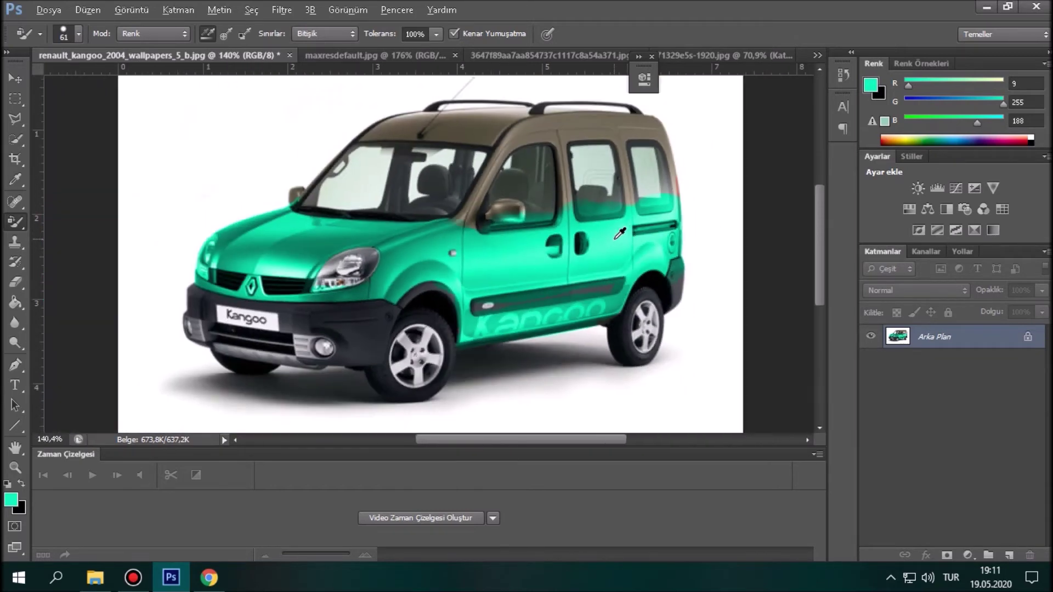
# - Restore the original colours of the near headlight's lower lamp section using a 5 px History Brush
pyautogui.scroll(2, 658, 258)
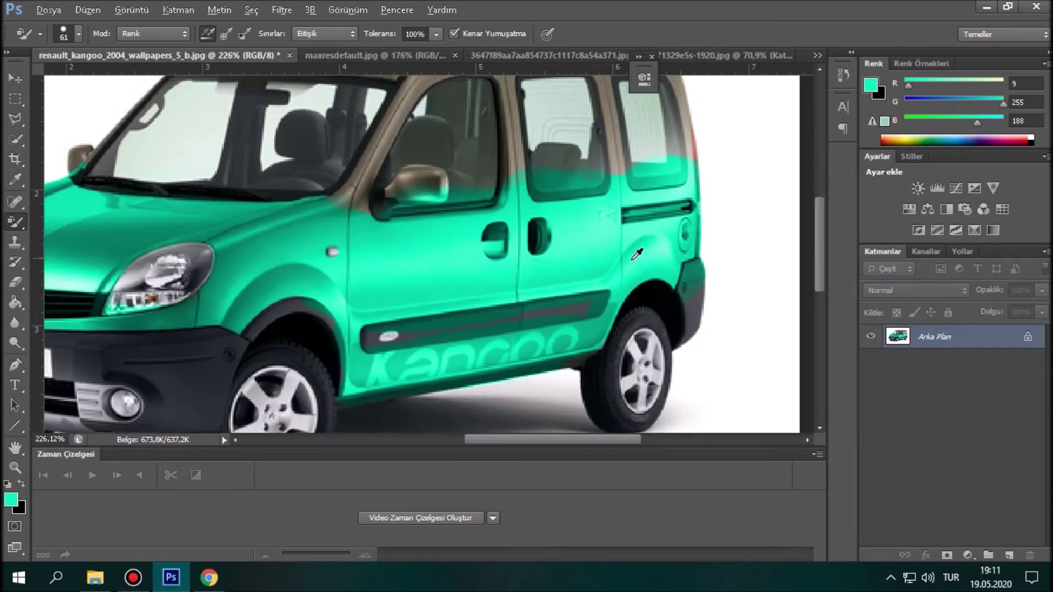
pyautogui.click(17, 263)
pyautogui.scroll(3, 108, 305)
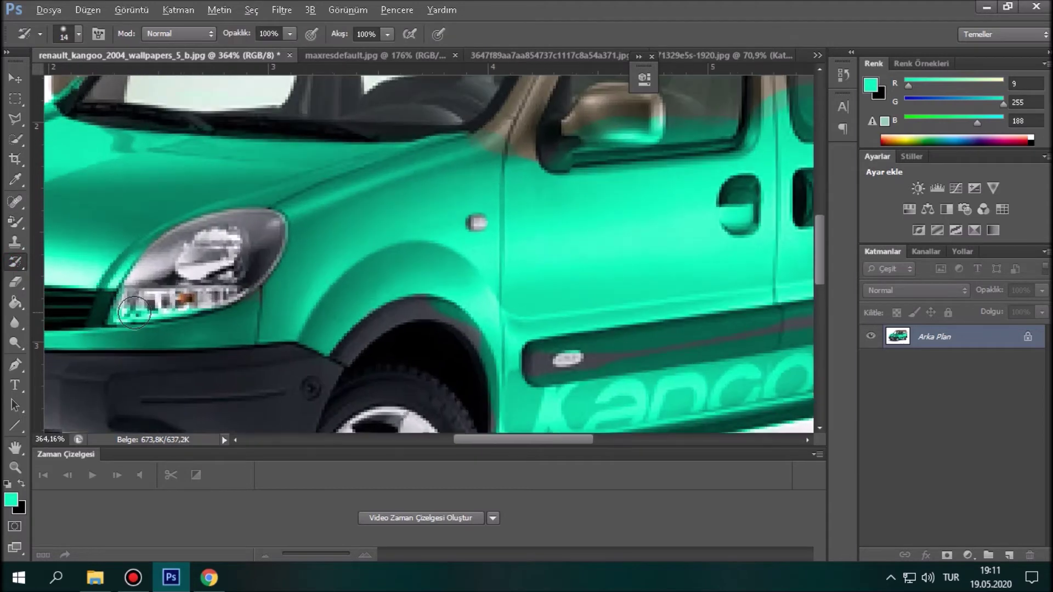
pyautogui.rightClick(129, 290)
pyautogui.keyDown('alt'); pyautogui.rightClick(129, 290); pyautogui.keyUp('alt')
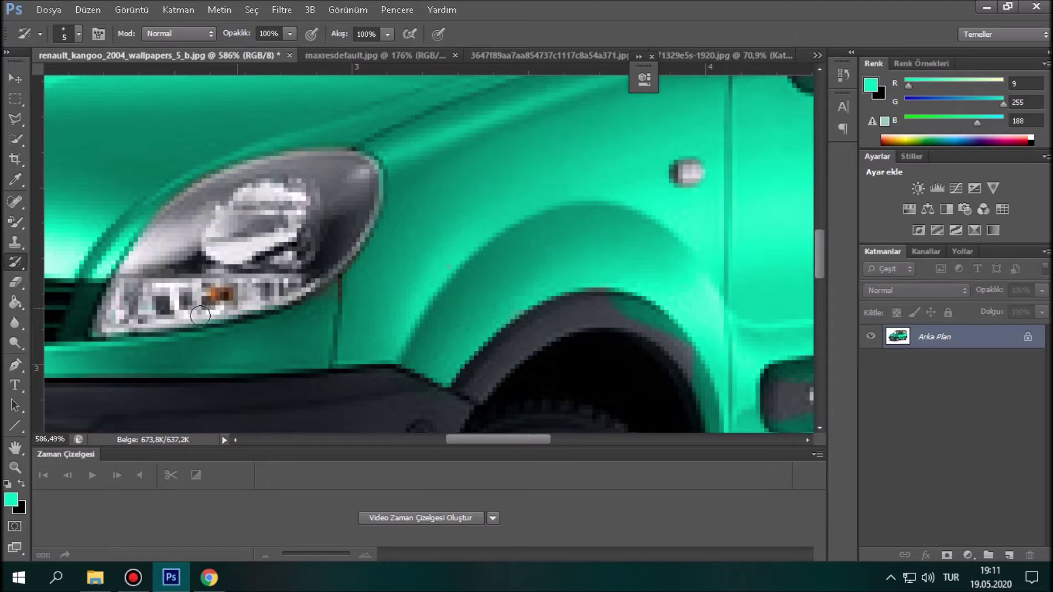
# - Restore the original colours of the far headlight's upper lens, reducing the History Brush to 3 px for the edges
pyautogui.scroll(-6, 156, 308)
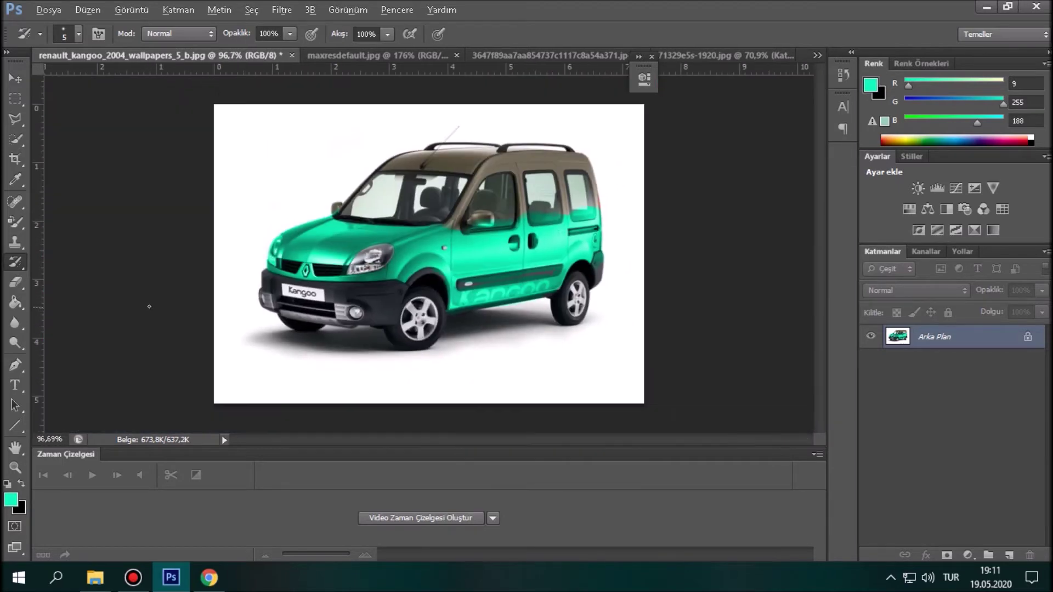
pyautogui.scroll(2, 202, 250)
pyautogui.scroll(5, 265, 254)
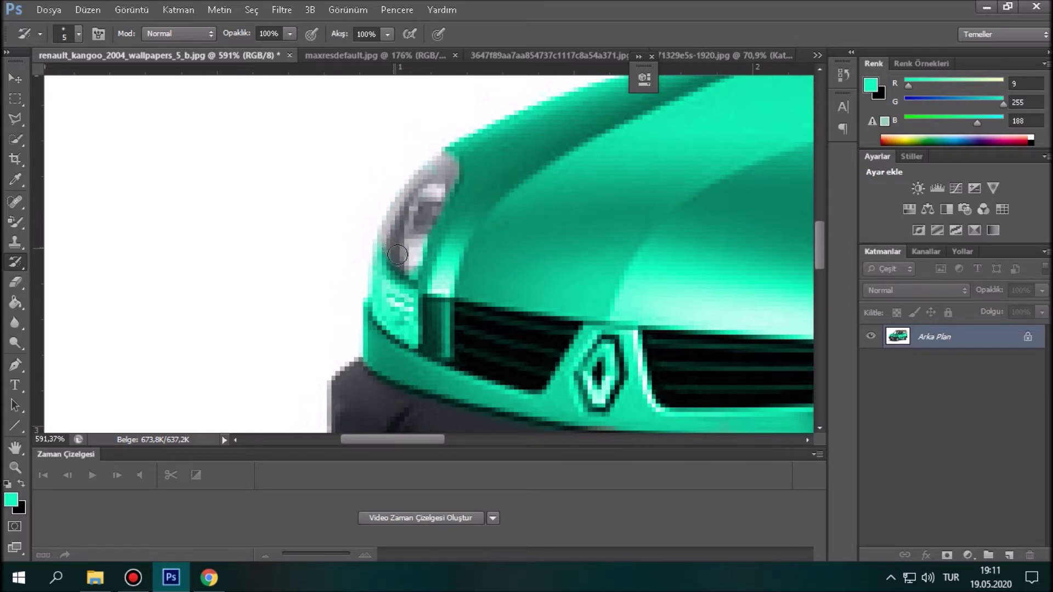
pyautogui.keyDown('alt'); pyautogui.rightClick(429, 182); pyautogui.keyUp('alt')
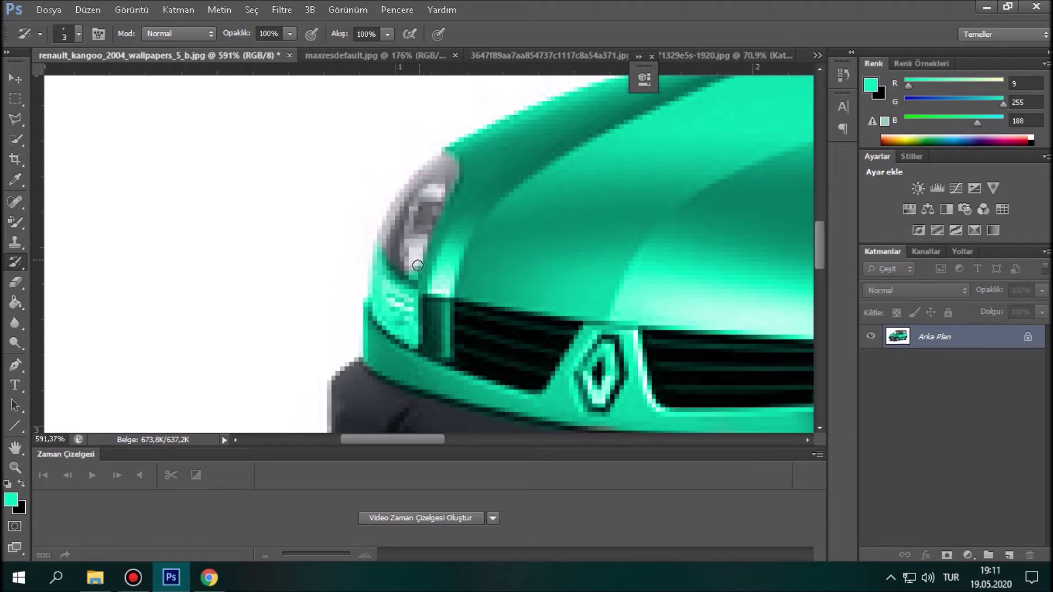
pyautogui.scroll(-2, 397, 252)
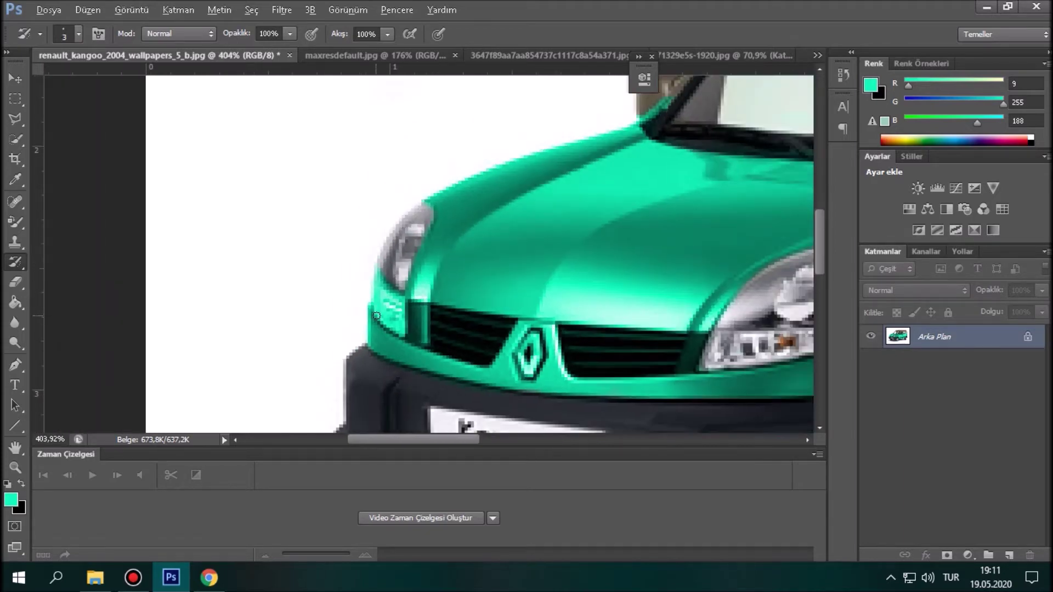
pyautogui.press('alt')
pyautogui.scroll(-3, 356, 373)
pyautogui.scroll(4, 549, 359)
pyautogui.scroll(-2, 549, 359)
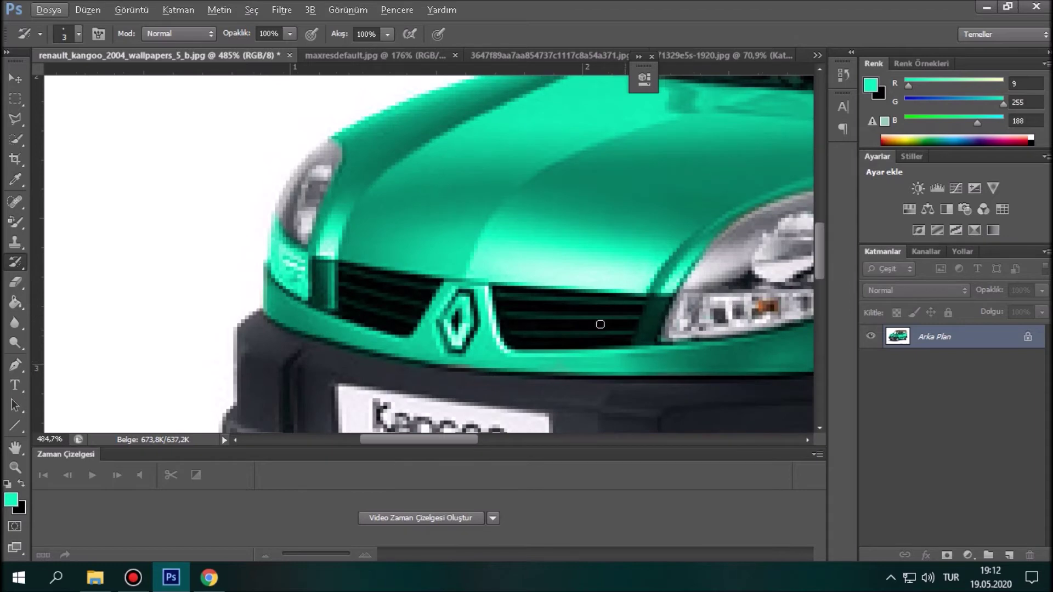
# - Select the grille opening between the Renault badge and the near headlight with the Polygonal Lasso
pyautogui.click(14, 119)
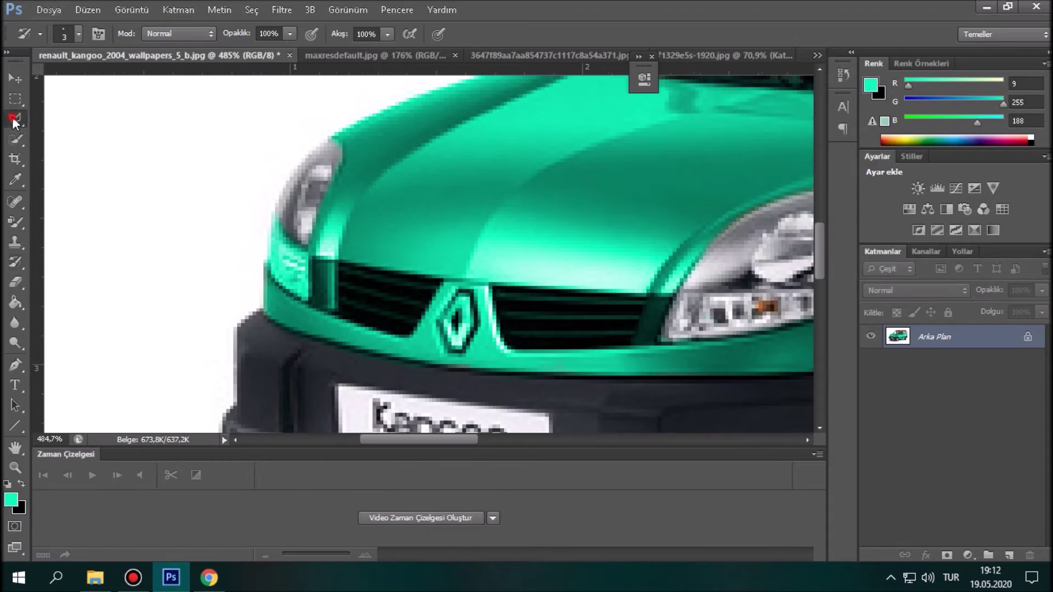
pyautogui.click(492, 286)
pyautogui.click(506, 347)
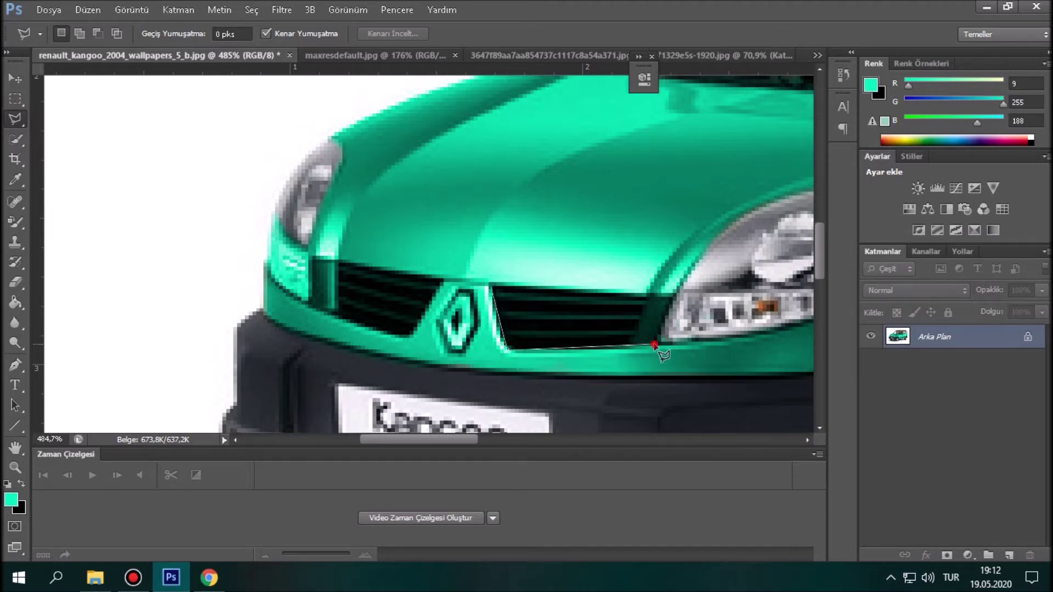
pyautogui.click(673, 298)
pyautogui.click(494, 286)
pyautogui.click(455, 296)
pyautogui.hotkey('alt', 'z')
pyautogui.click(522, 277)
pyautogui.hotkey('ctrl', 'alt', 'z')
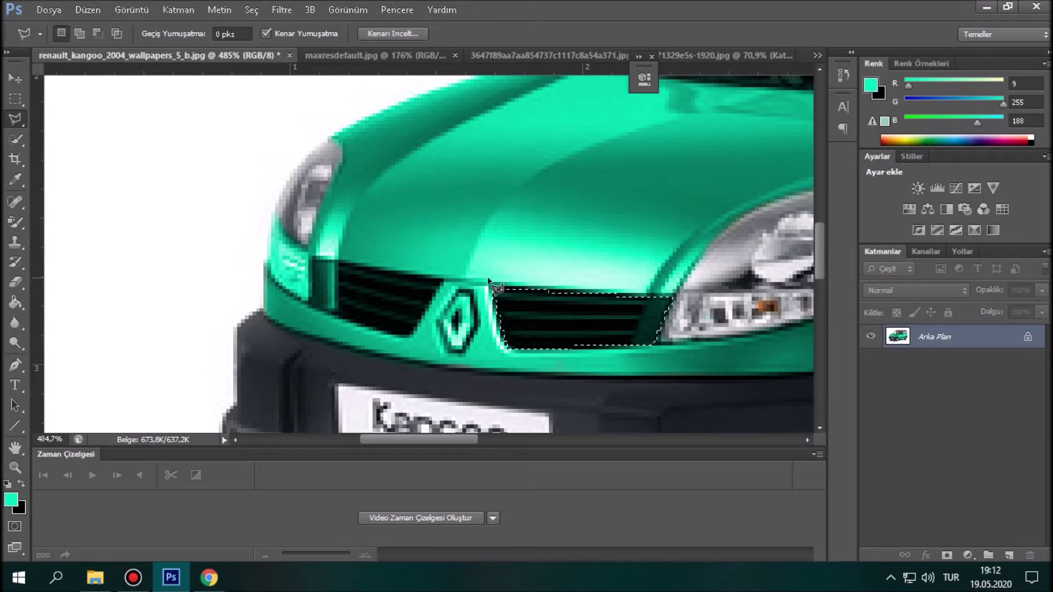
# - Restore the original dark colours inside the selected grille opening using a 70 px History Brush
pyautogui.click(23, 221)
pyautogui.click(16, 262)
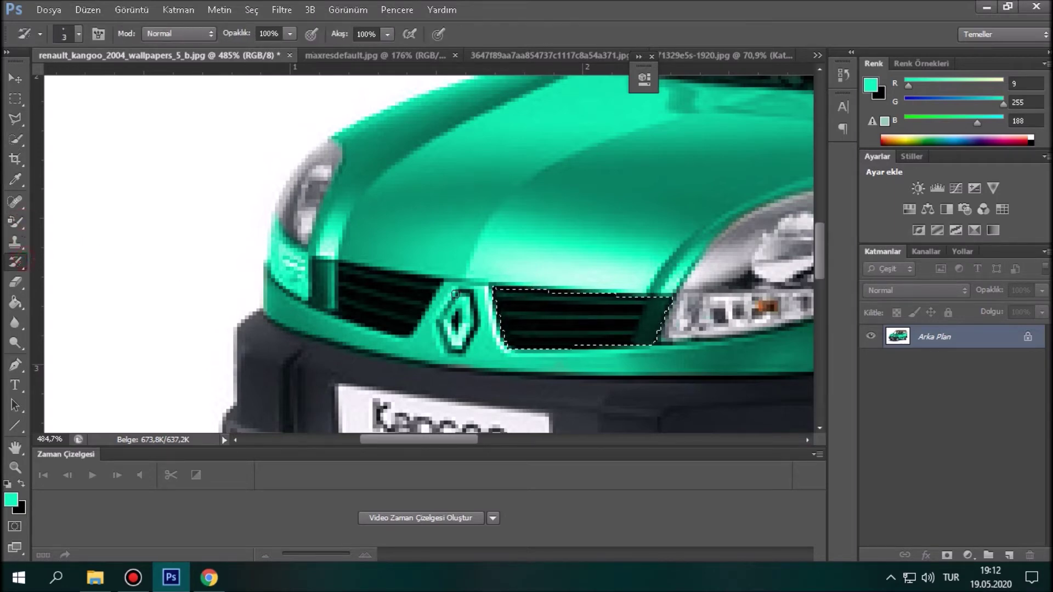
pyautogui.moveTo(471, 324); pyautogui.dragTo(554, 324)
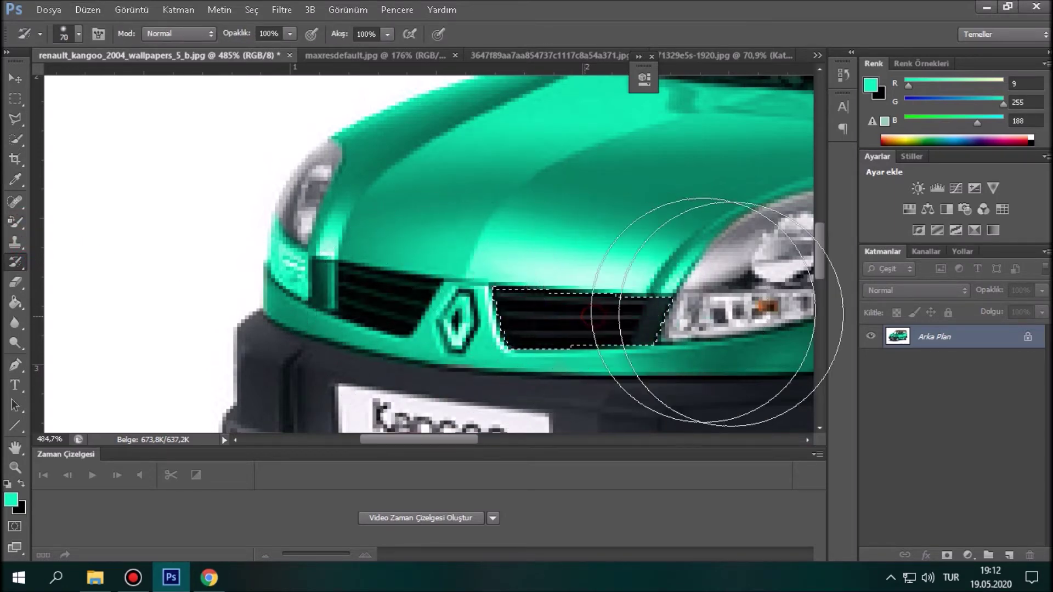
# - Clear the current selection and select the grille opening between the far headlight and the Renault badge with the Polygonal Lasso
pyautogui.click(16, 119)
pyautogui.click(179, 133)
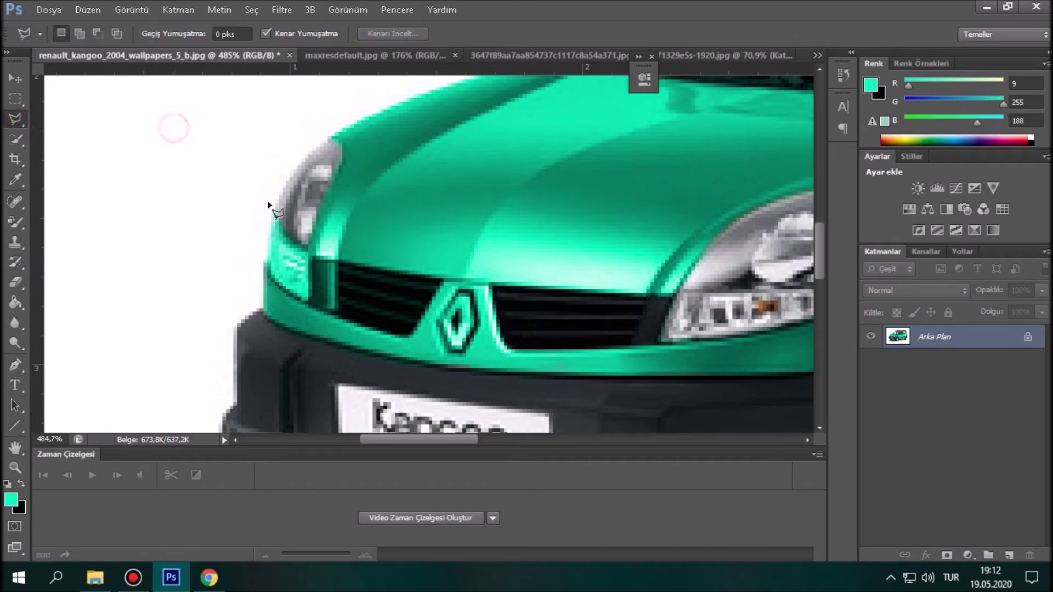
pyautogui.click(339, 266)
pyautogui.click(339, 317)
pyautogui.click(405, 338)
pyautogui.click(442, 284)
pyautogui.click(341, 265)
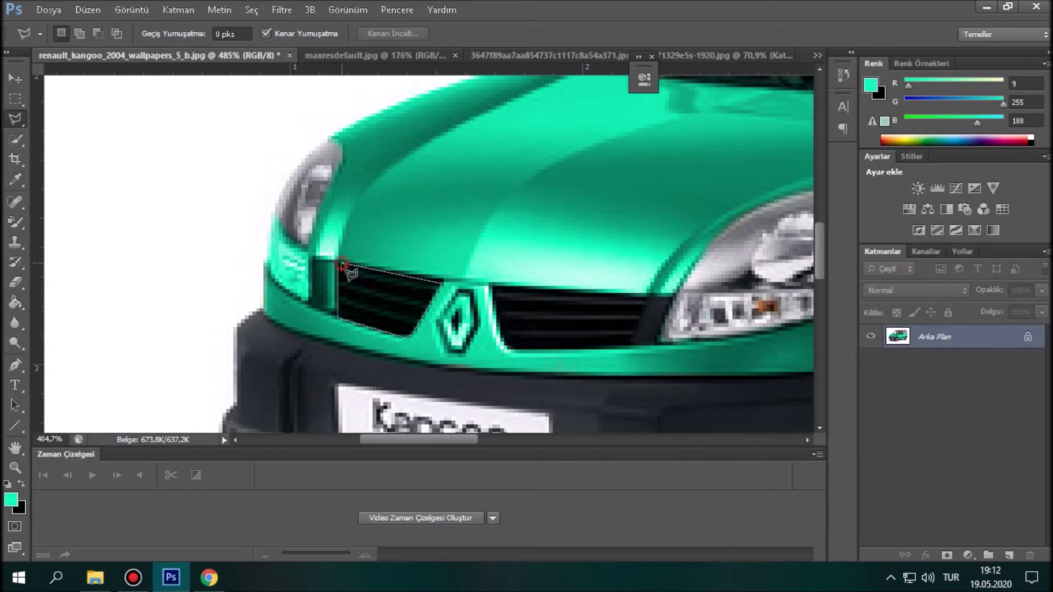
# - Restore the original dark colours inside the far grille opening using a 70 px History Brush, and clear the selection
pyautogui.click(15, 262)
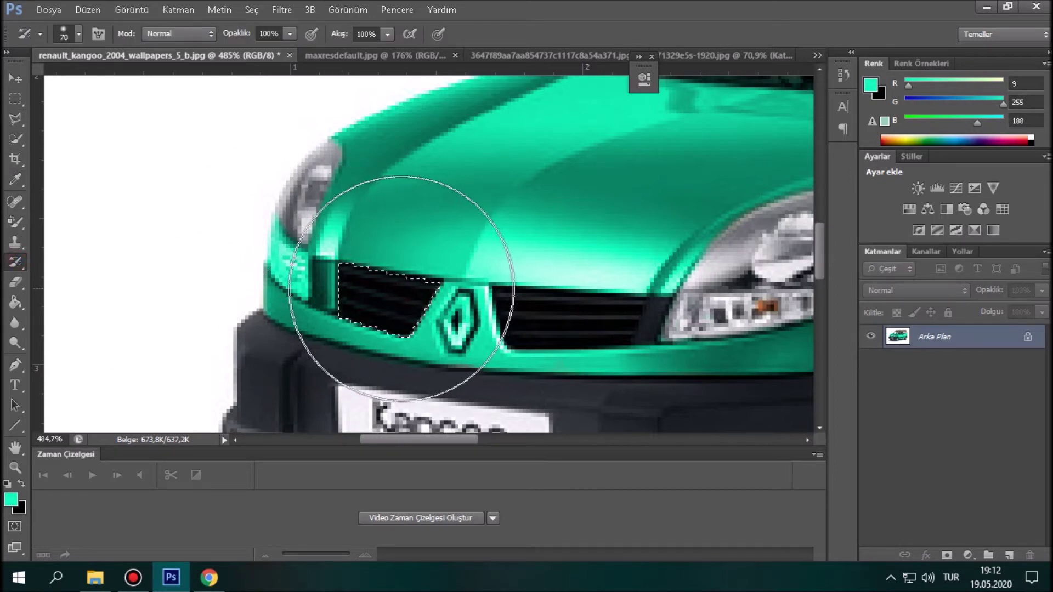
pyautogui.click(21, 119)
pyautogui.click(183, 137)
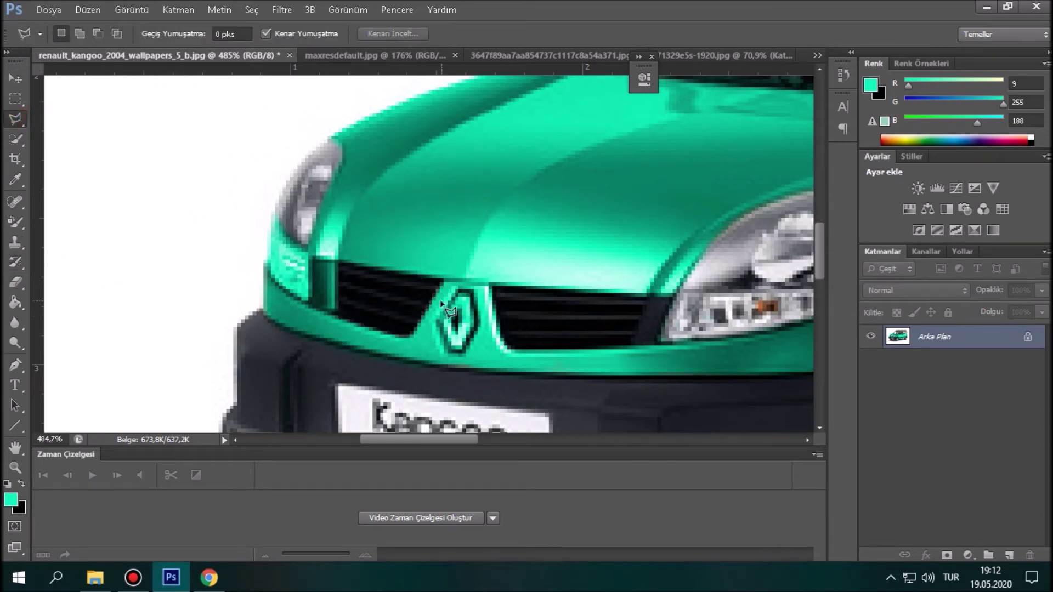
# - Select the Renault badge with the Polygonal Lasso, restore its original silver colours using a 70 px History Brush, and deselect it
pyautogui.moveTo(459, 292)
pyautogui.mouseDown()
pyautogui.moveTo(435, 323)
pyautogui.moveTo(449, 354)
pyautogui.moveTo(465, 356)
pyautogui.moveTo(481, 325)
pyautogui.moveTo(453, 290)
pyautogui.mouseUp()
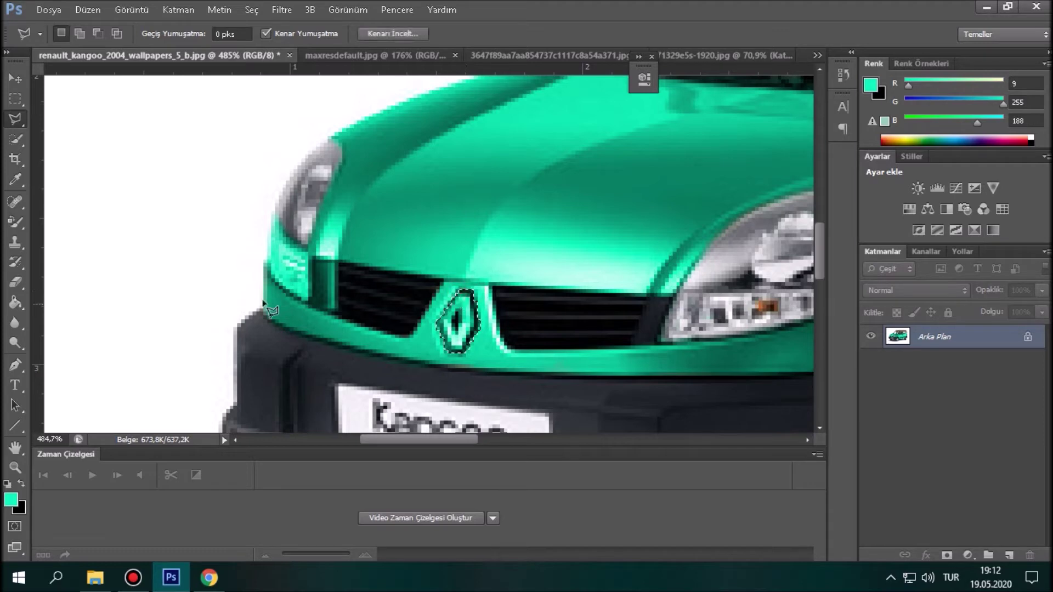
pyautogui.click(15, 264)
pyautogui.click(483, 306)
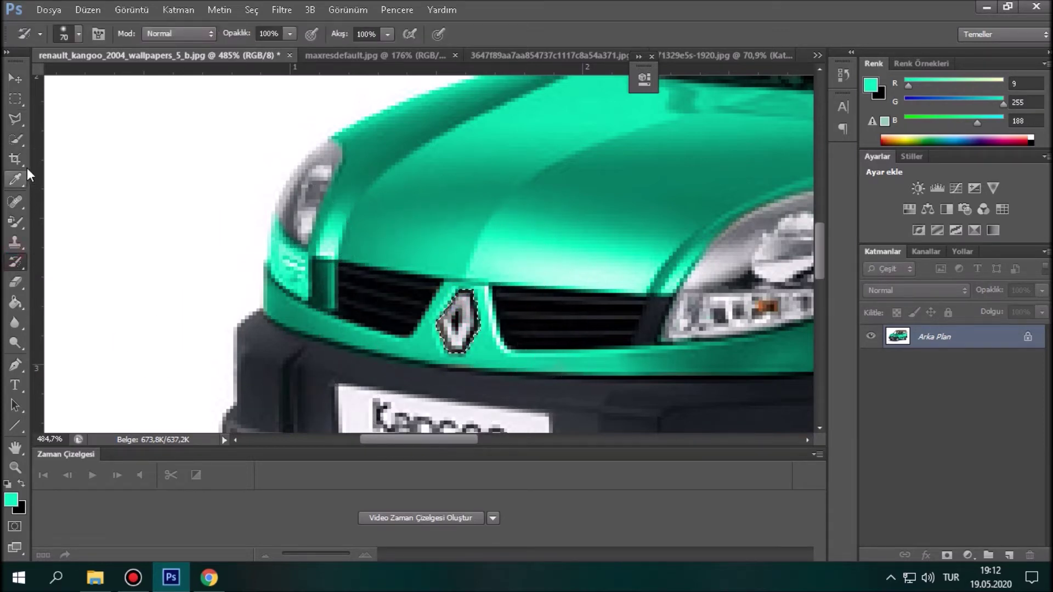
pyautogui.click(12, 121)
pyautogui.click(108, 159)
# - Restore the original colours of the far headlight's lower lamp section, reducing the History Brush to 2 px for the edges and 4 px inside
pyautogui.click(15, 262)
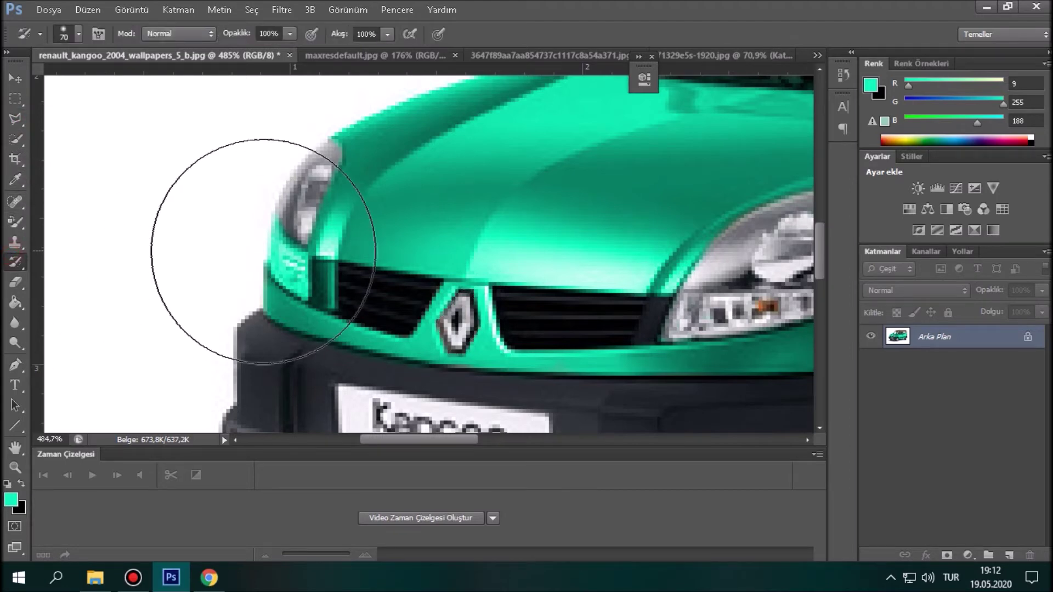
pyautogui.scroll(2, 236, 236)
pyautogui.moveTo(241, 242); pyautogui.dragTo(148, 262)
pyautogui.scroll(-3, 291, 266)
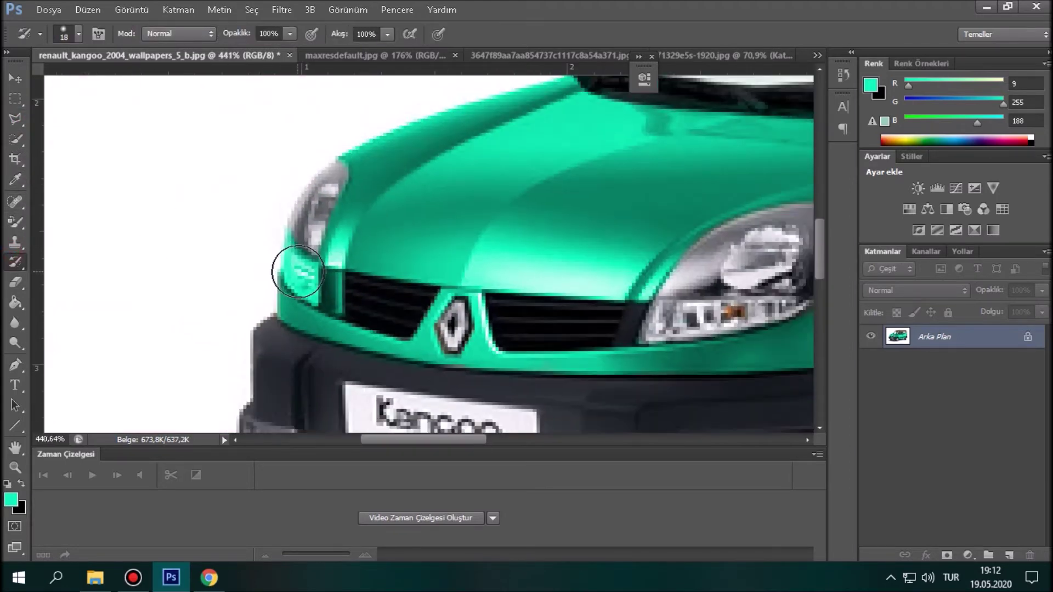
pyautogui.scroll(3, 290, 266)
pyautogui.moveTo(305, 258); pyautogui.dragTo(284, 258)
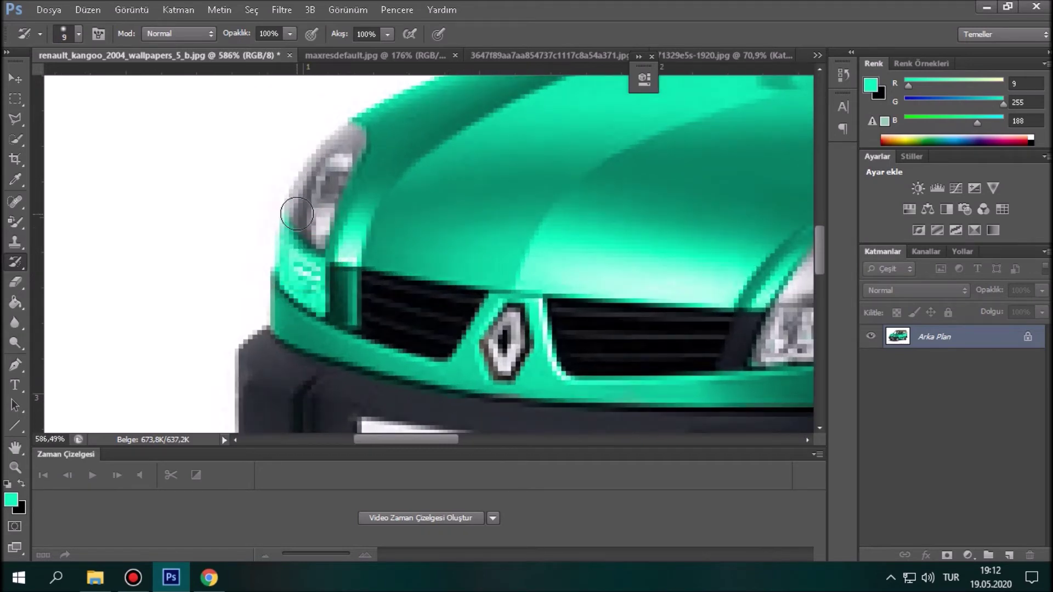
pyautogui.rightClick(289, 242)
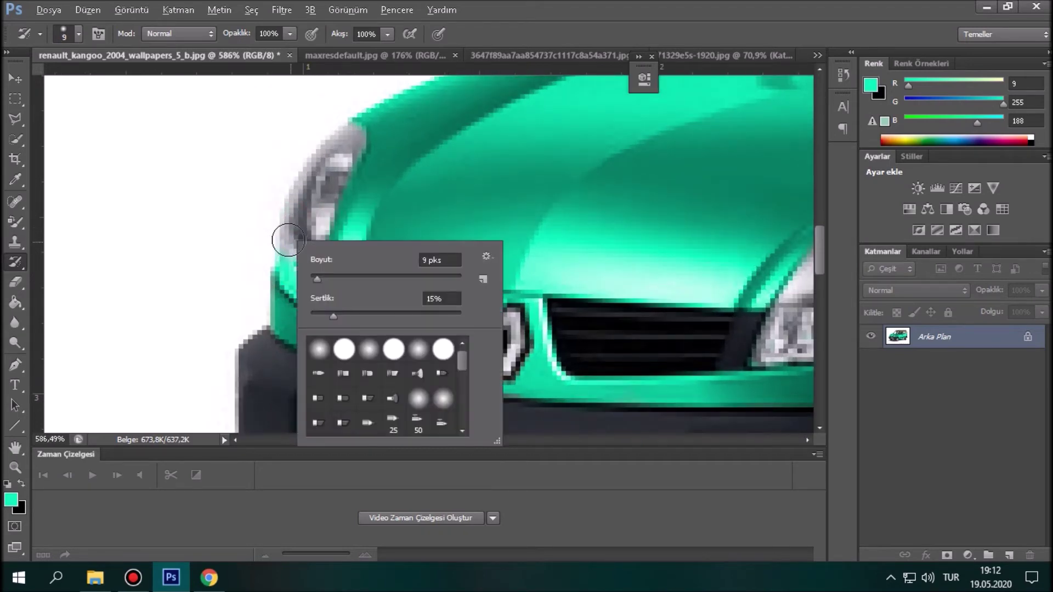
pyautogui.moveTo(282, 236); pyautogui.dragTo(275, 237)
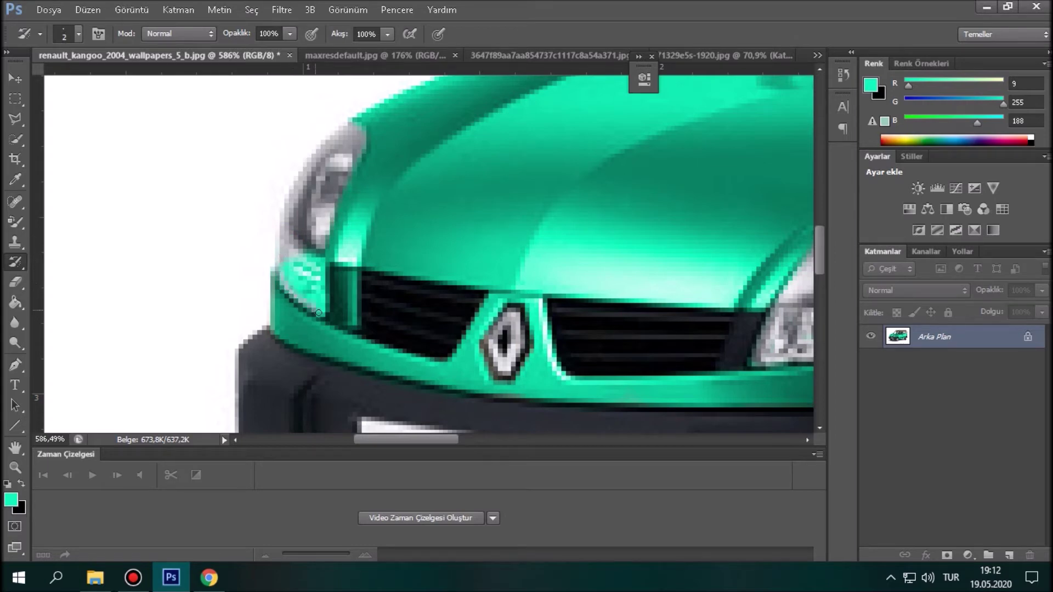
pyautogui.moveTo(311, 248); pyautogui.dragTo(316, 248)
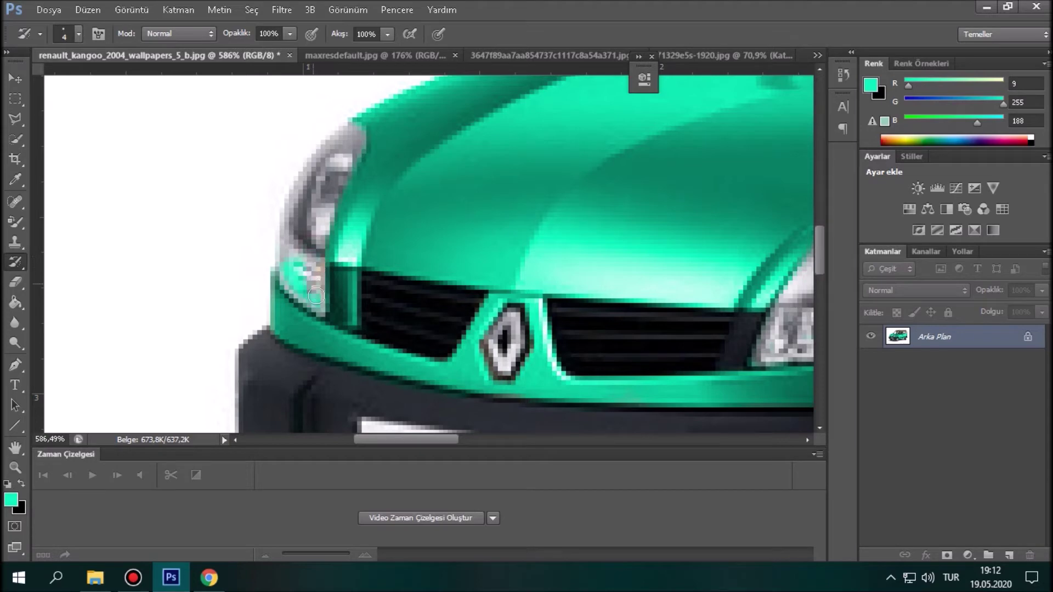
pyautogui.moveTo(320, 305)
pyautogui.mouseDown()
pyautogui.moveTo(296, 257)
pyautogui.moveTo(303, 274)
pyautogui.moveTo(278, 264)
pyautogui.moveTo(292, 281)
pyautogui.mouseUp()
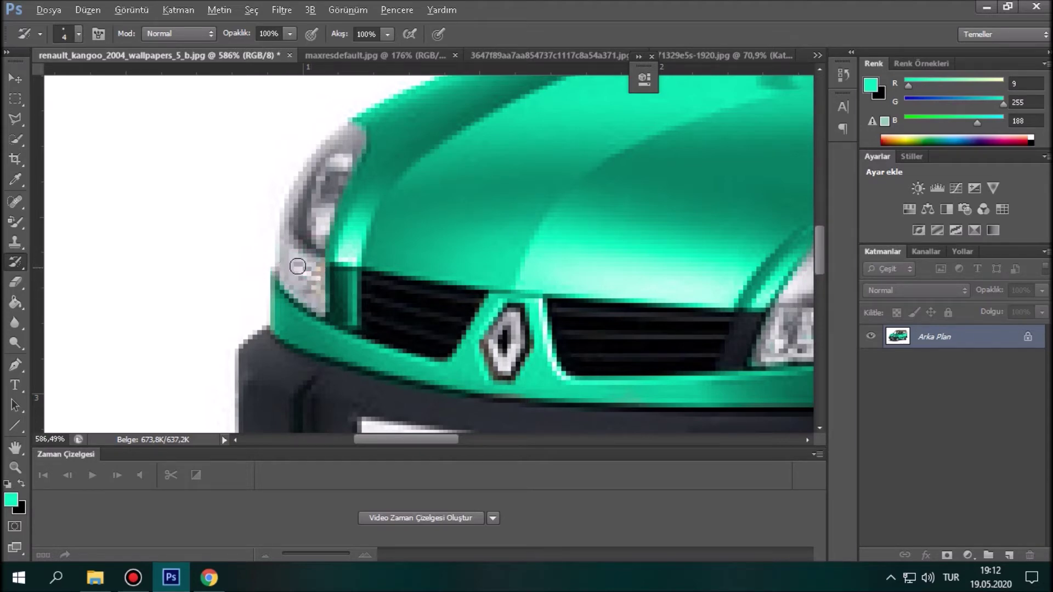
# - Select the dark side moulding running across both doors above the Kangoo lettering with the Polygonal Lasso
pyautogui.scroll(-8, 298, 267)
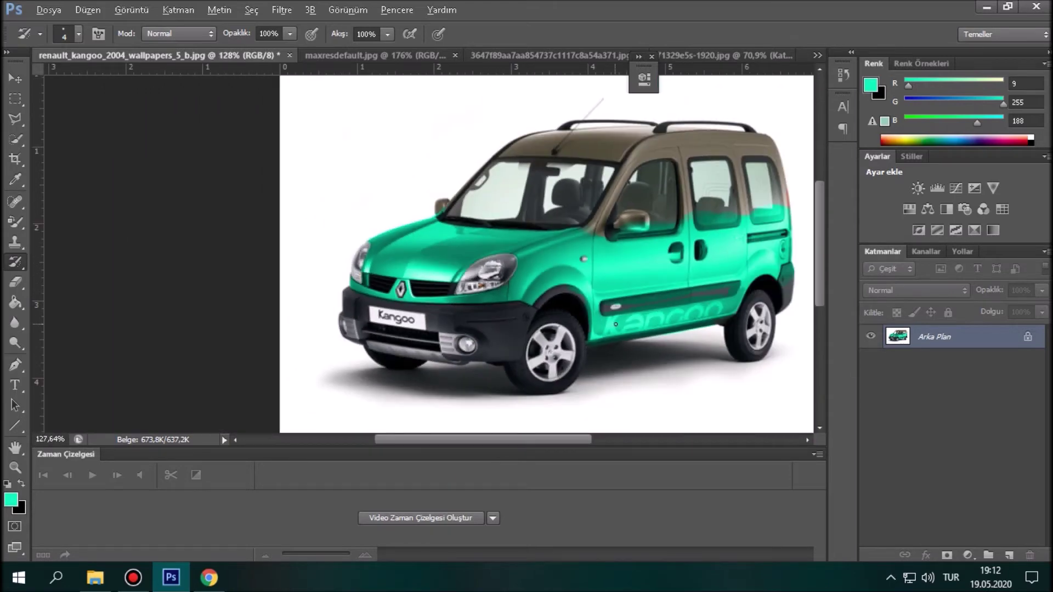
pyautogui.scroll(4, 616, 325)
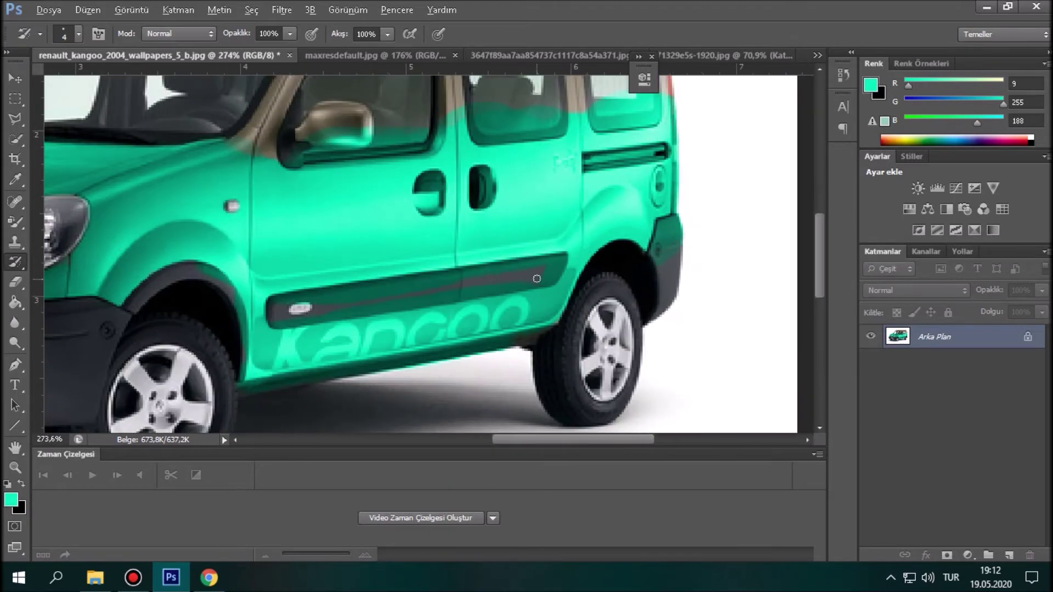
pyautogui.scroll(3, 537, 279)
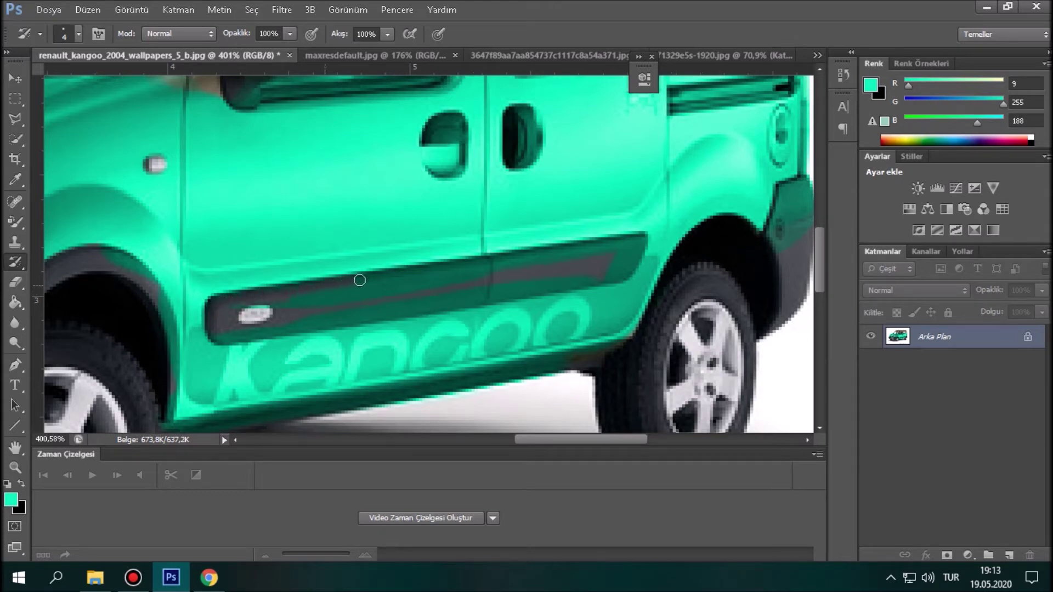
pyautogui.click(15, 119)
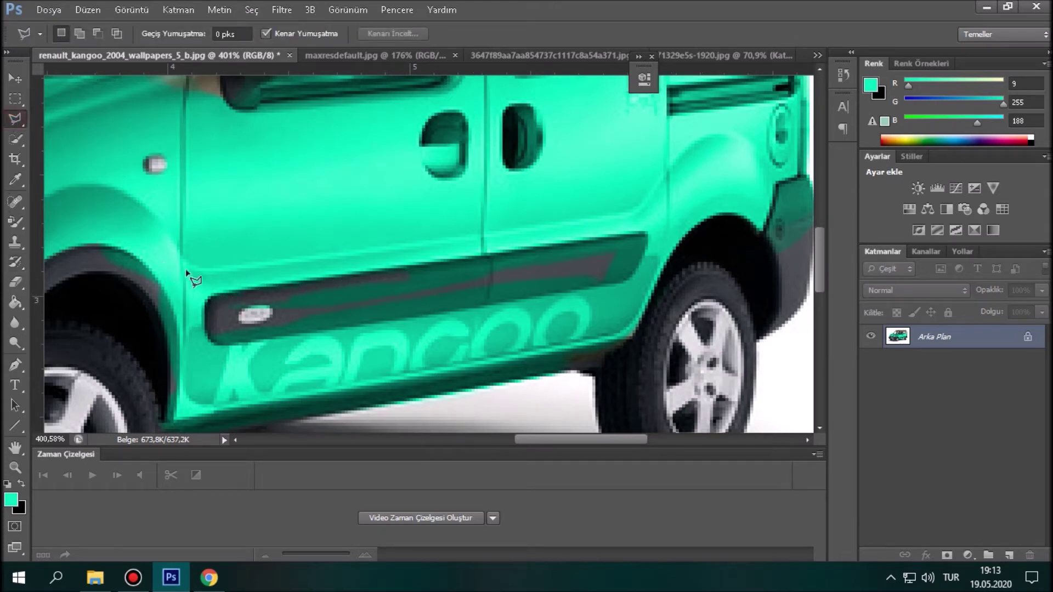
pyautogui.click(227, 291)
pyautogui.click(569, 245)
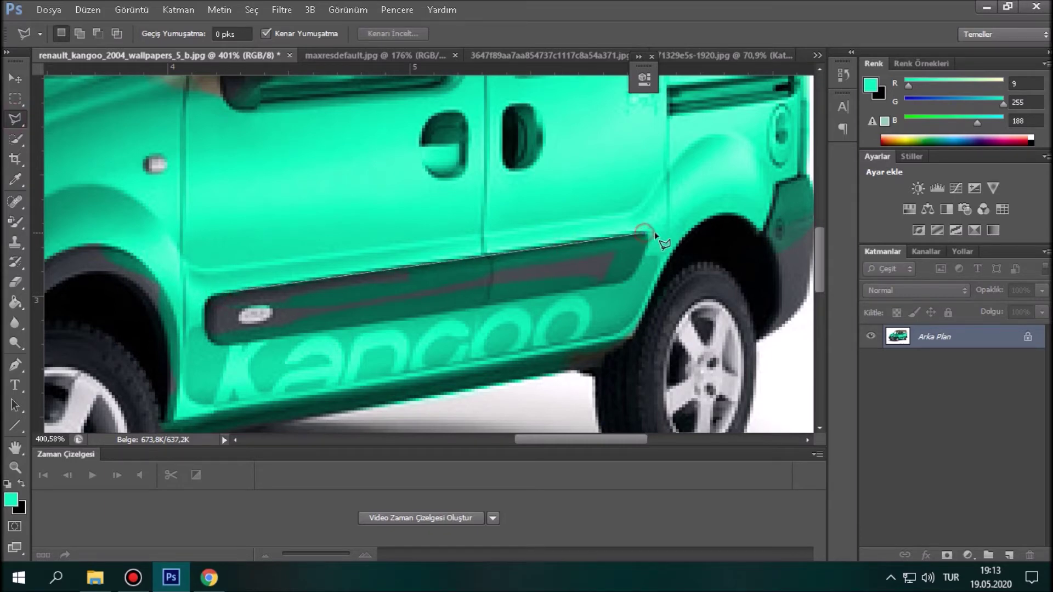
pyautogui.click(644, 252)
pyautogui.click(632, 272)
pyautogui.click(625, 284)
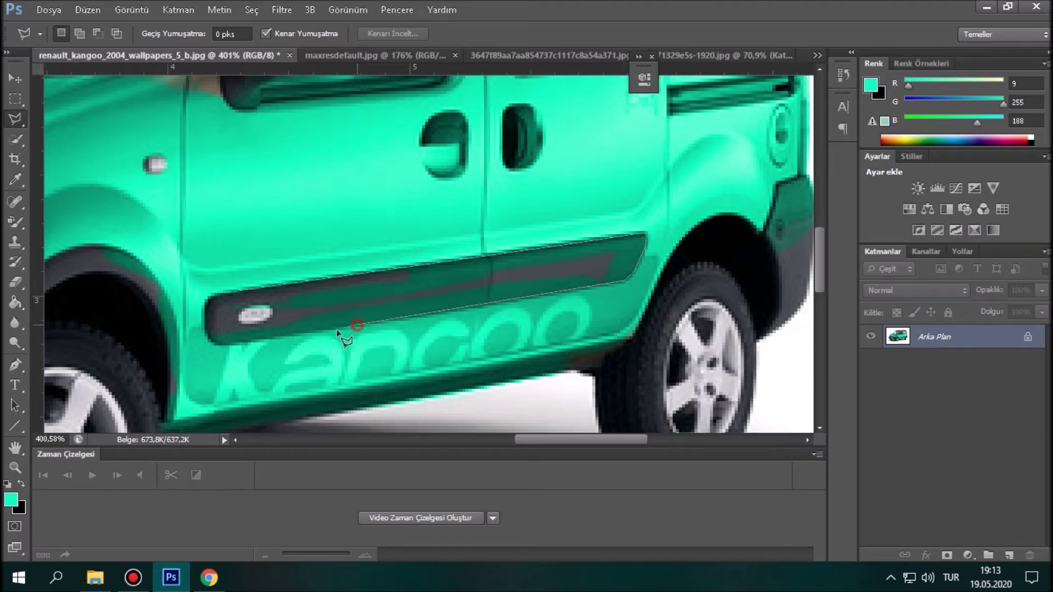
pyautogui.click(207, 332)
# - Restore the side moulding's original dark grey using a 40 px History Brush, and clear the selection
pyautogui.click(16, 263)
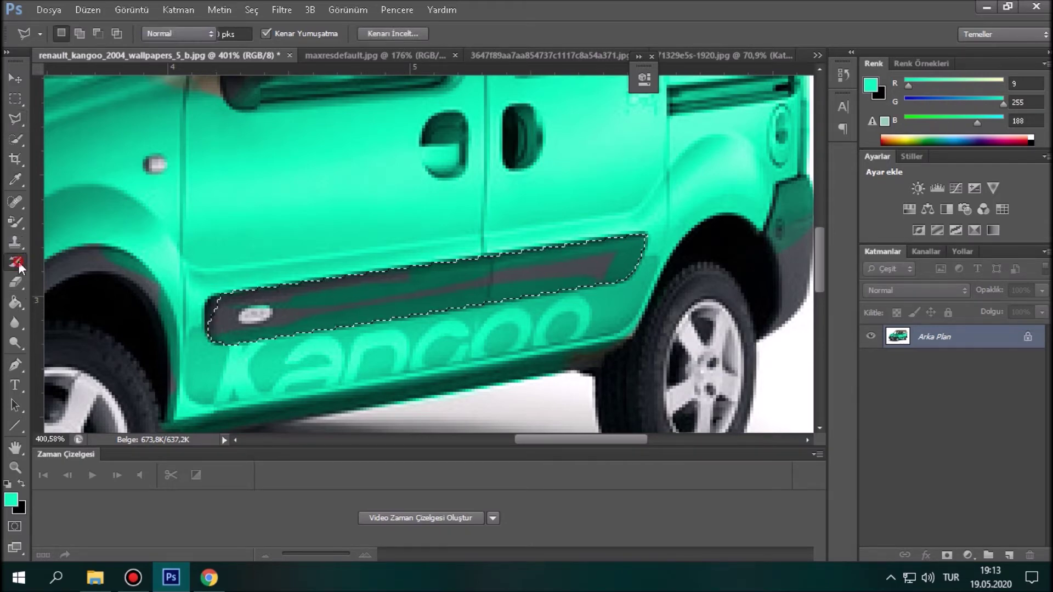
pyautogui.moveTo(252, 315)
pyautogui.mouseDown()
pyautogui.moveTo(188, 329)
pyautogui.moveTo(388, 317)
pyautogui.mouseUp()
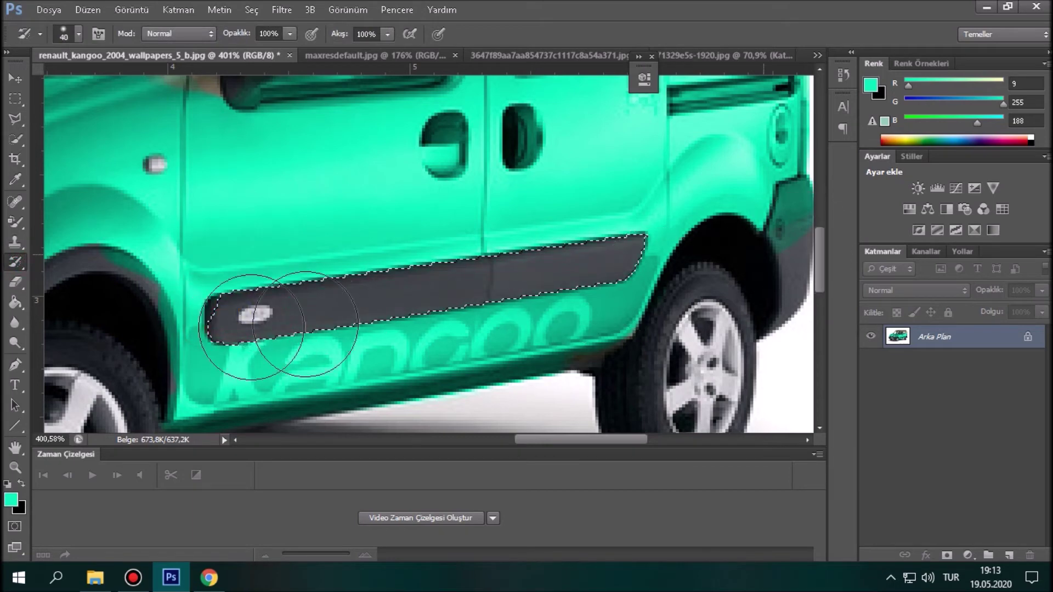
pyautogui.click(15, 119)
pyautogui.click(119, 124)
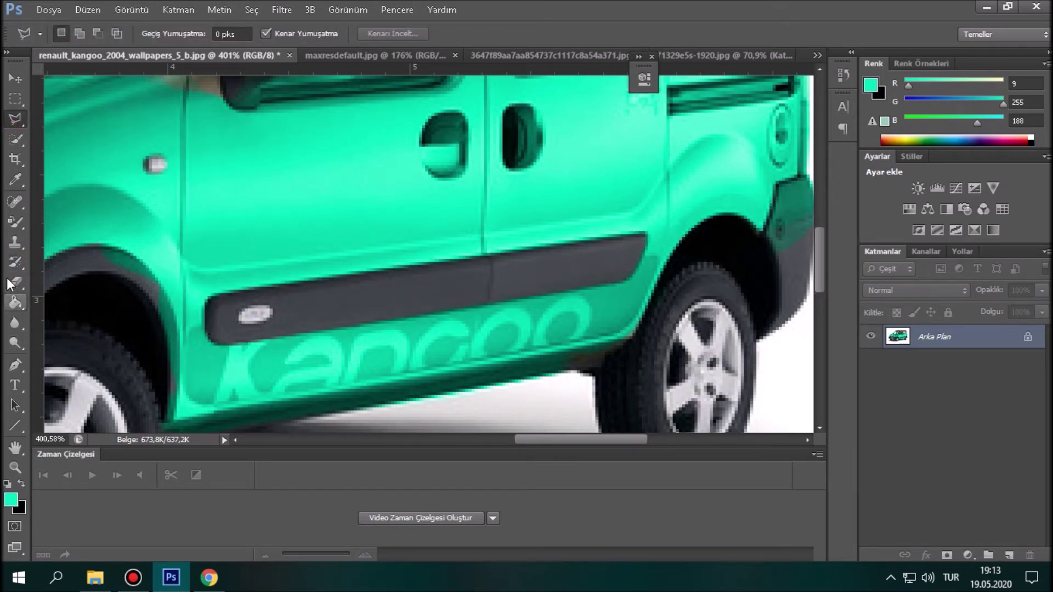
# - Restore the original dark colours of the front wheel arch trim and the sill's underside using a 3 px History Brush
pyautogui.click(16, 262)
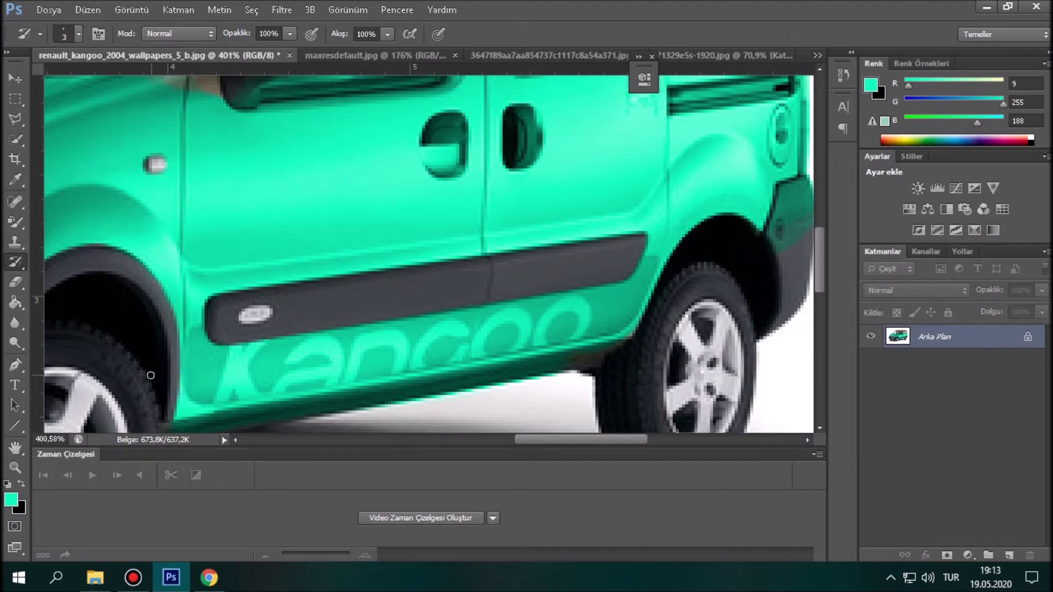
pyautogui.scroll(-3, 177, 370)
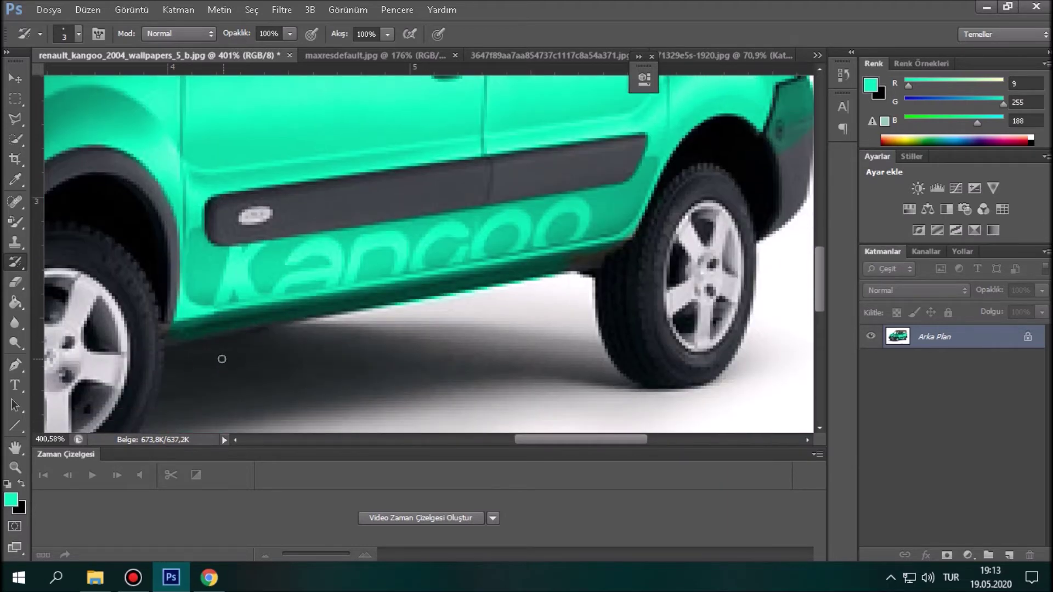
pyautogui.click(176, 345)
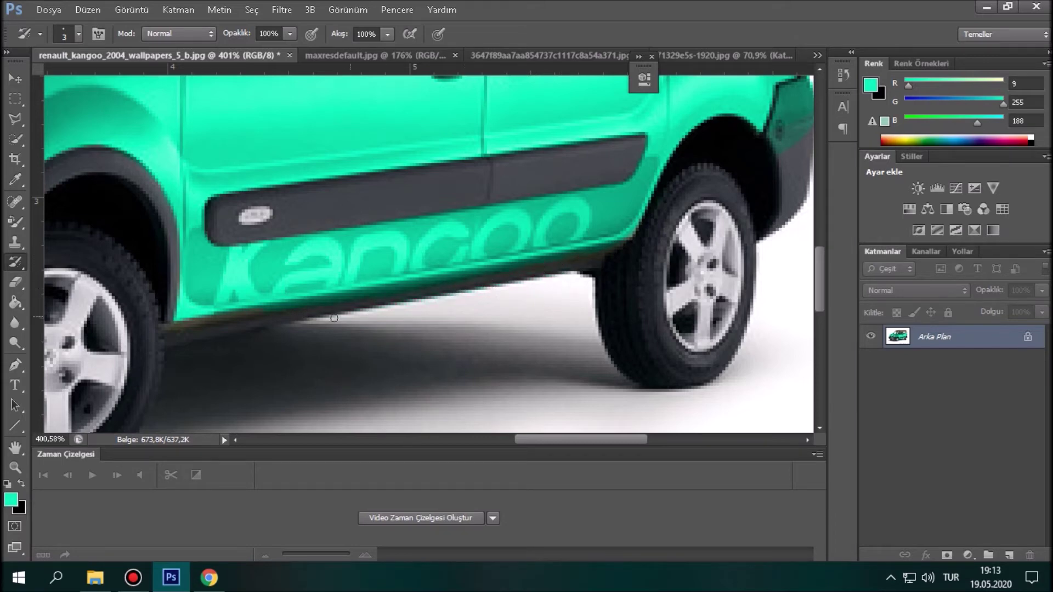
# - Retouch the sill's lower edge behind the front wheel in turquoise green using a 1 px Color Replacement brush
pyautogui.click(16, 223)
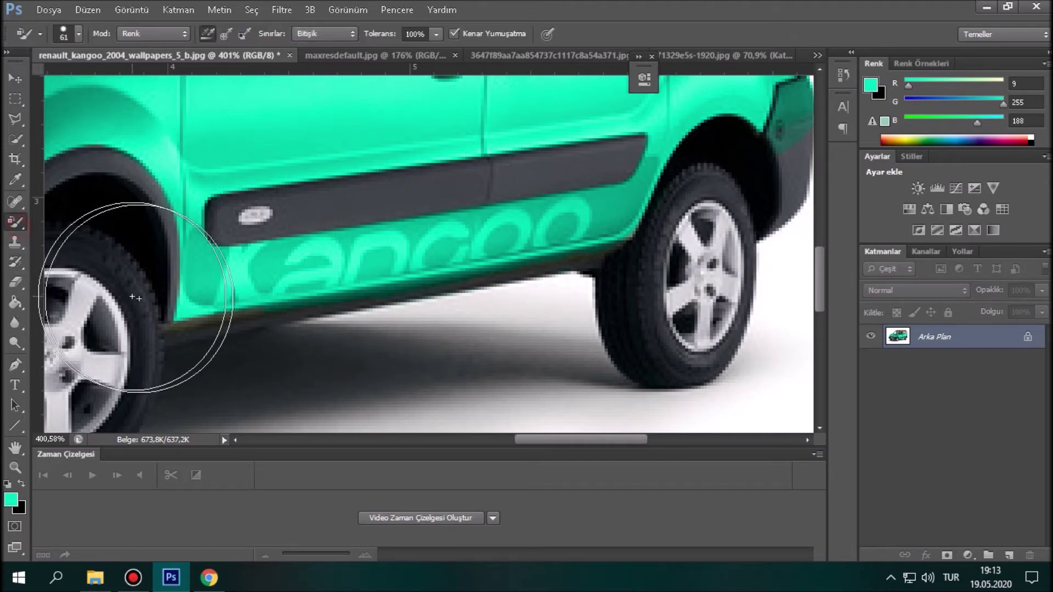
pyautogui.moveTo(174, 327); pyautogui.dragTo(161, 327)
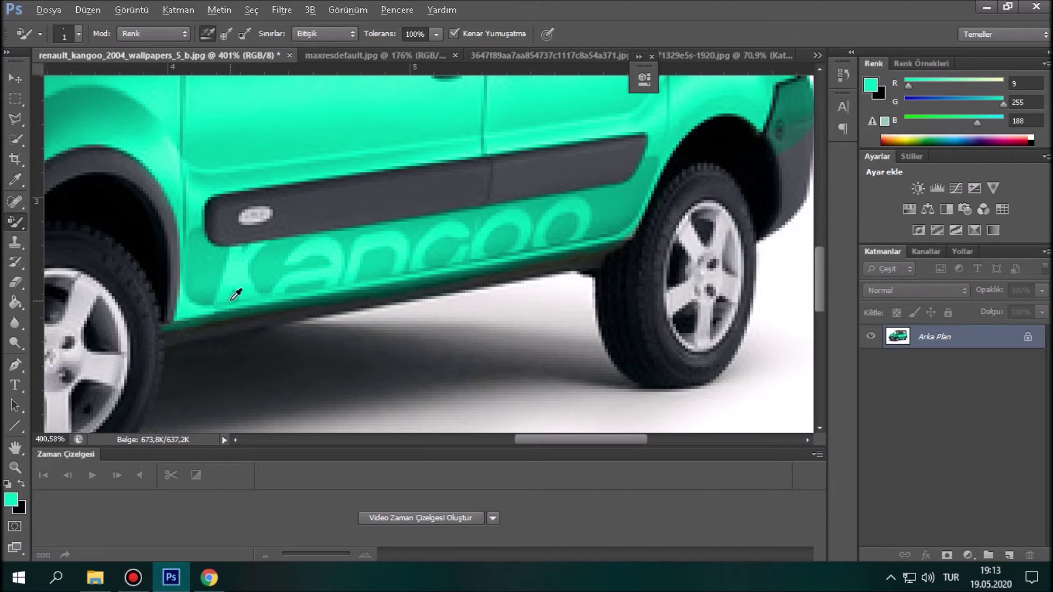
# - Recolour the roof, pillars and upper body turquoise green using a 128 px Color Replacement brush
pyautogui.scroll(-10, 236, 295)
pyautogui.press('alt')
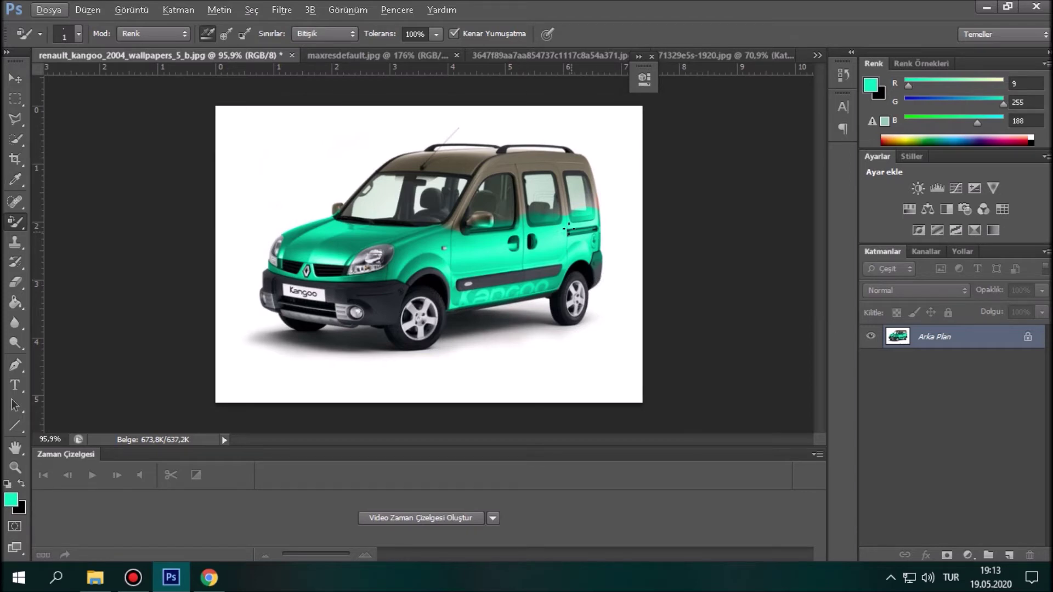
pyautogui.press('Right')
pyautogui.press('Down')
pyautogui.press('Escape')
pyautogui.scroll(4, 483, 198)
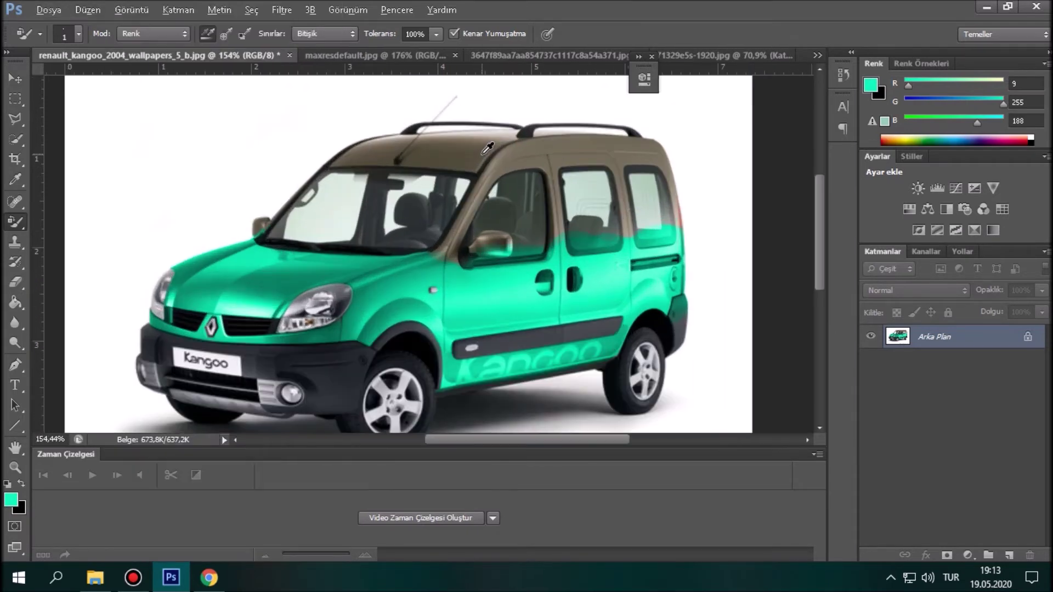
pyautogui.moveTo(558, 176)
pyautogui.mouseDown()
pyautogui.moveTo(516, 186)
pyautogui.moveTo(458, 254)
pyautogui.moveTo(524, 217)
pyautogui.moveTo(593, 228)
pyautogui.moveTo(640, 163)
pyautogui.moveTo(385, 149)
pyautogui.moveTo(423, 150)
pyautogui.moveTo(349, 165)
pyautogui.moveTo(272, 216)
pyautogui.mouseUp()
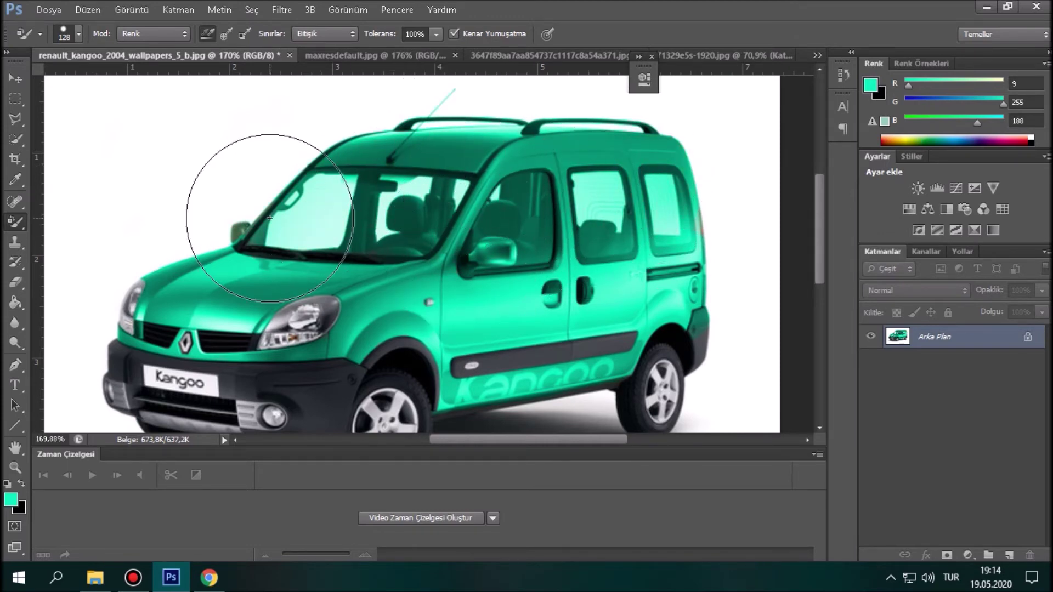
# - Restore the original dark colour of the near-side mirror's mount at the front window corner using a 4 px History Brush
pyautogui.scroll(3, 270, 211)
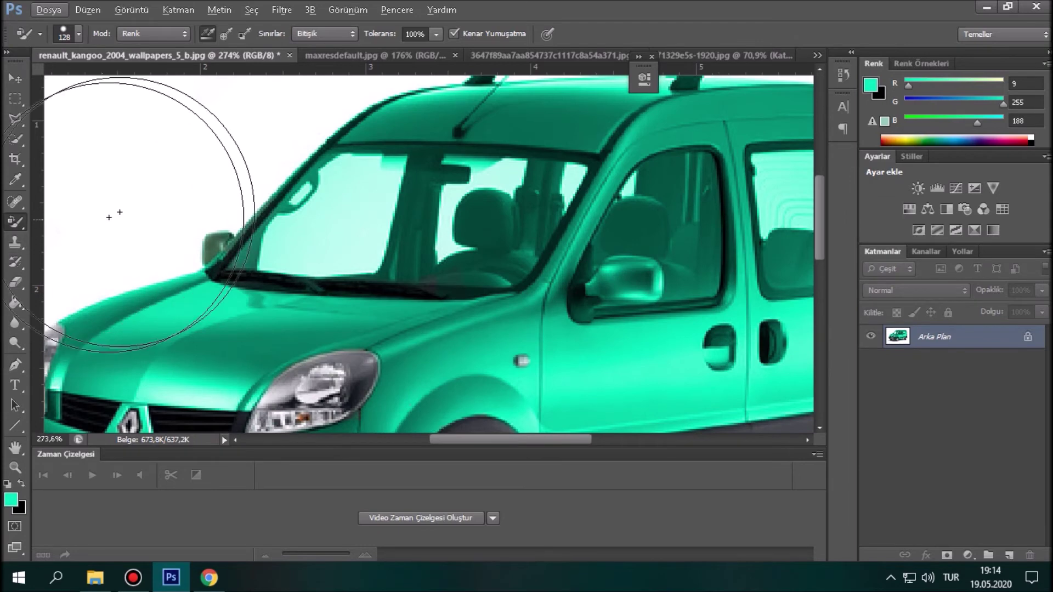
pyautogui.scroll(-1, 398, 247)
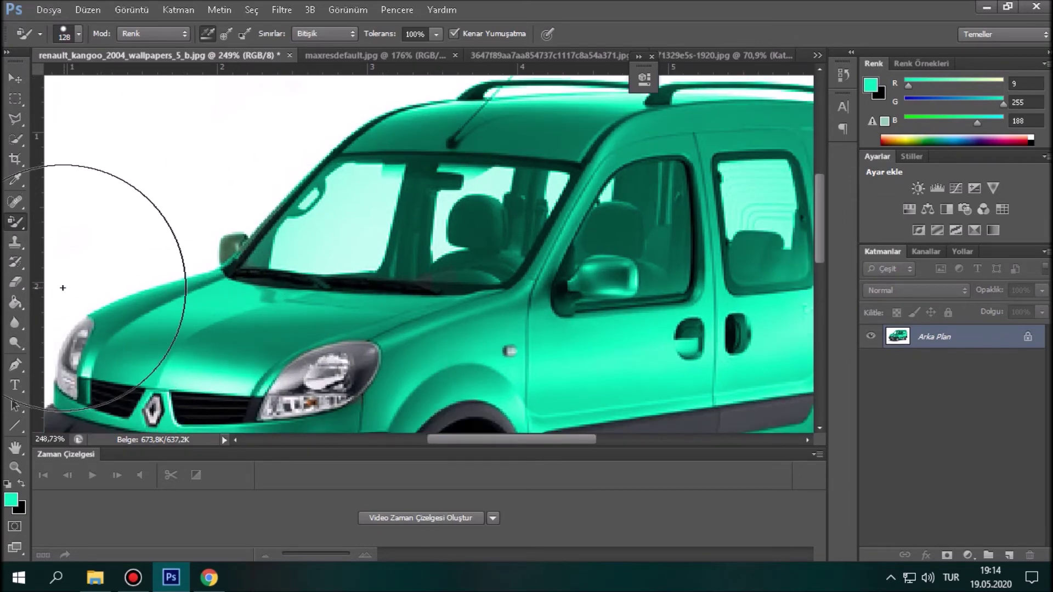
pyautogui.click(15, 302)
pyautogui.click(15, 262)
pyautogui.scroll(-4, 675, 284)
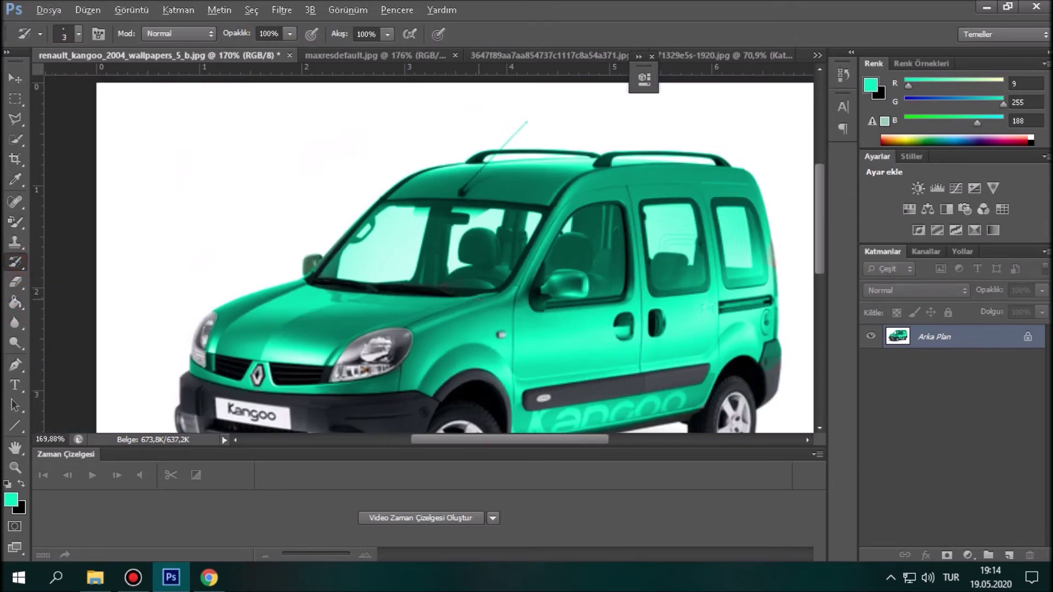
pyautogui.scroll(3, 524, 221)
pyautogui.scroll(4, 524, 222)
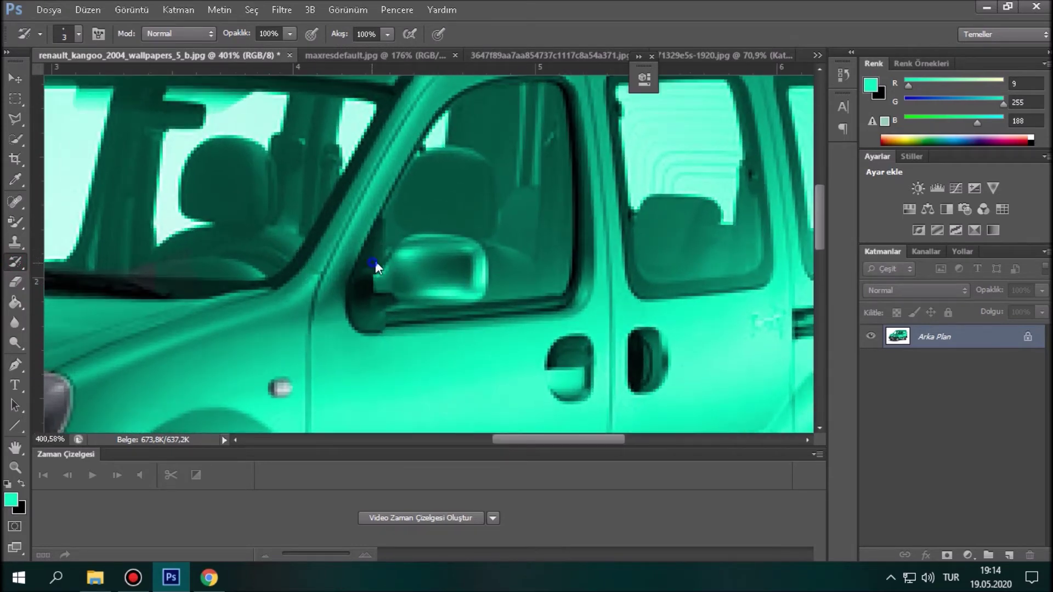
pyautogui.press(']')
pyautogui.moveTo(376, 243); pyautogui.dragTo(385, 221)
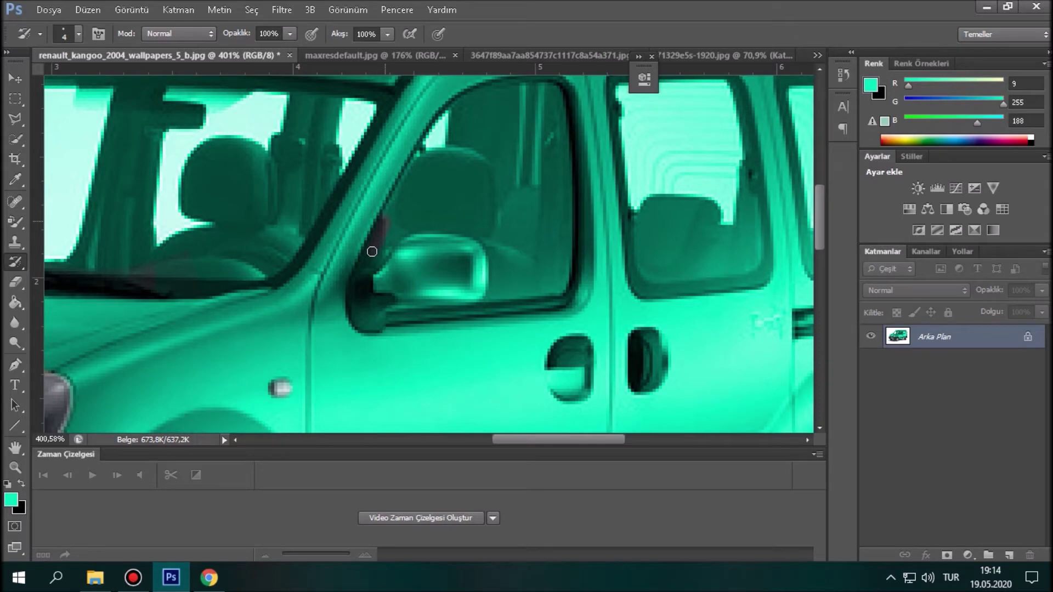
pyautogui.moveTo(360, 280)
pyautogui.mouseDown()
pyautogui.moveTo(357, 322)
pyautogui.moveTo(380, 330)
pyautogui.moveTo(384, 309)
pyautogui.moveTo(373, 313)
pyautogui.moveTo(388, 304)
pyautogui.moveTo(365, 293)
pyautogui.mouseUp()
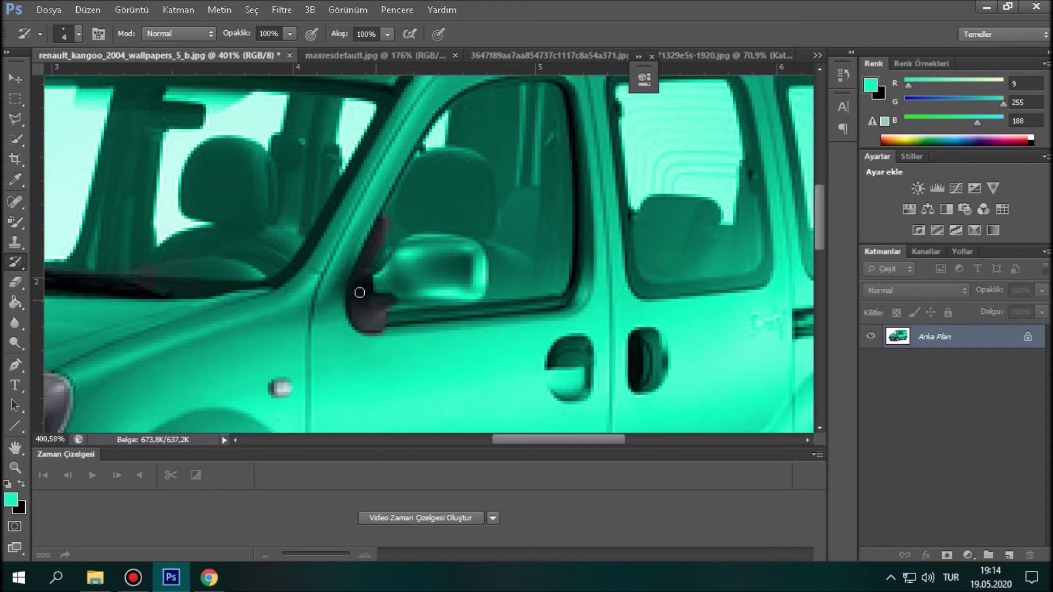
# - Restore the glass around the mirror, the front window's lower trim and the front door handle recess with the 4 px History Brush
pyautogui.moveTo(401, 228); pyautogui.dragTo(396, 231)
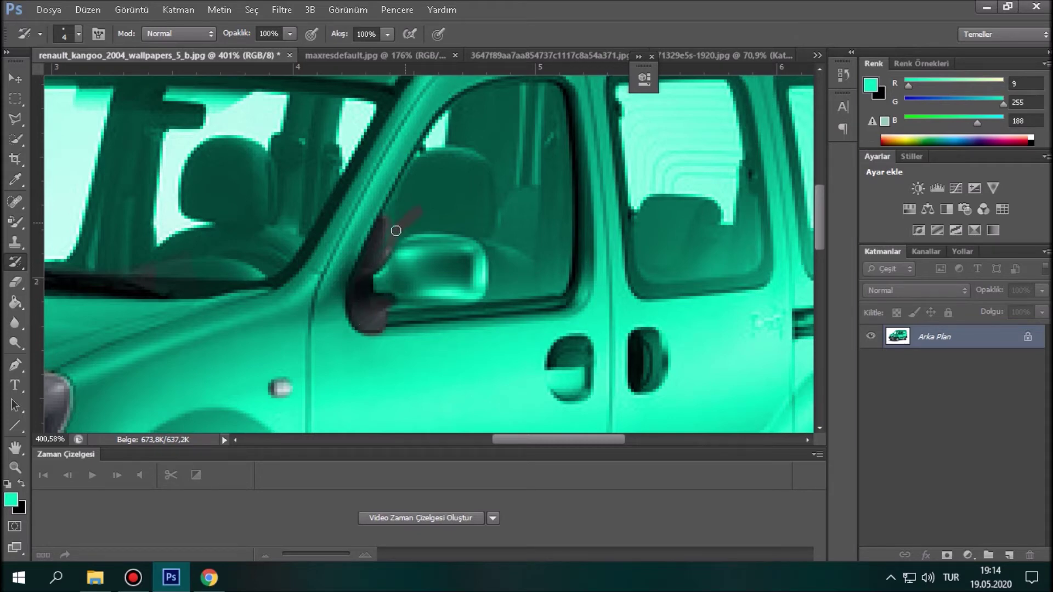
pyautogui.moveTo(430, 188)
pyautogui.keyDown('alt'); pyautogui.mouseDown()
pyautogui.moveTo(463, 176)
pyautogui.moveTo(482, 188)
pyautogui.moveTo(446, 195)
pyautogui.moveTo(394, 241)
pyautogui.mouseUp(); pyautogui.keyUp('alt')
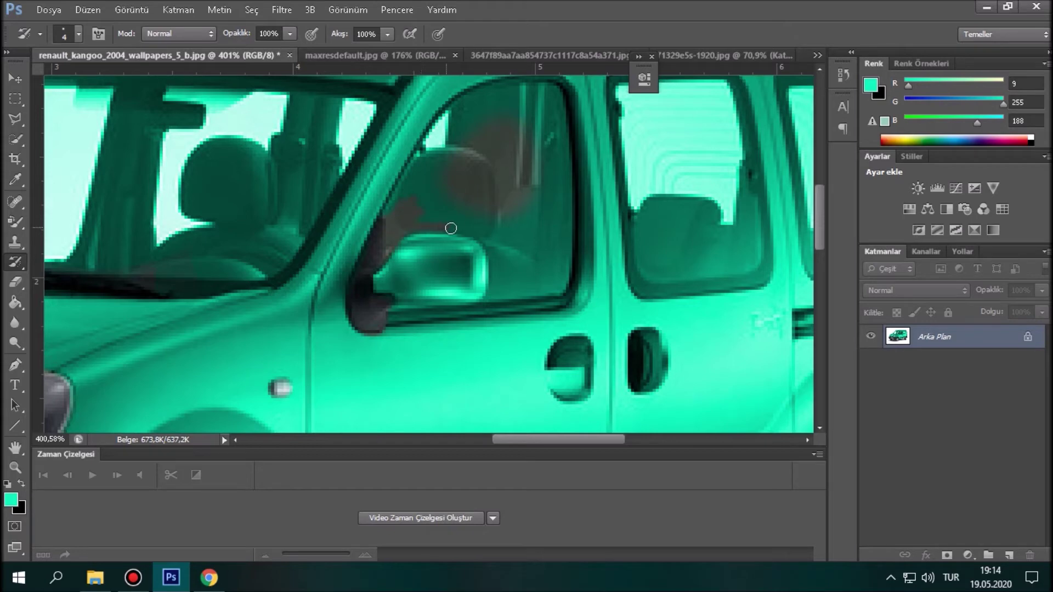
pyautogui.moveTo(496, 268); pyautogui.dragTo(497, 289)
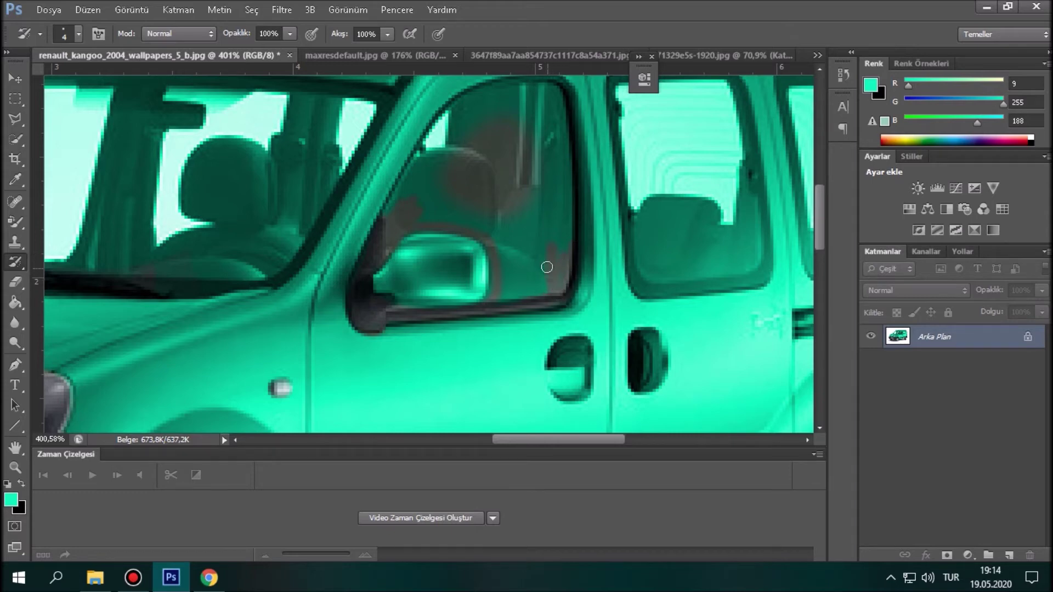
pyautogui.scroll(2, 551, 324)
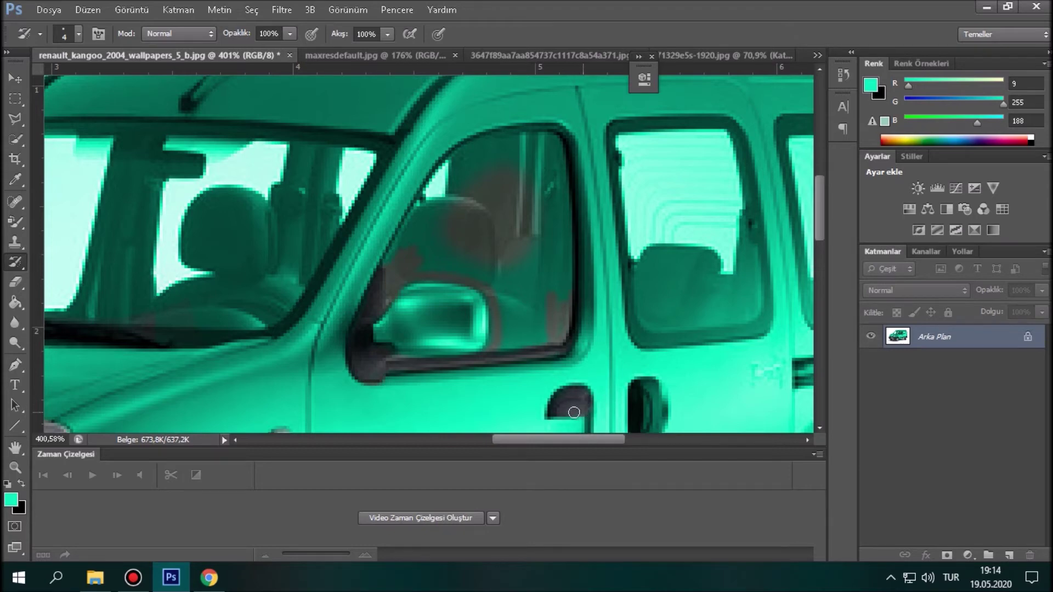
pyautogui.scroll(2, 573, 411)
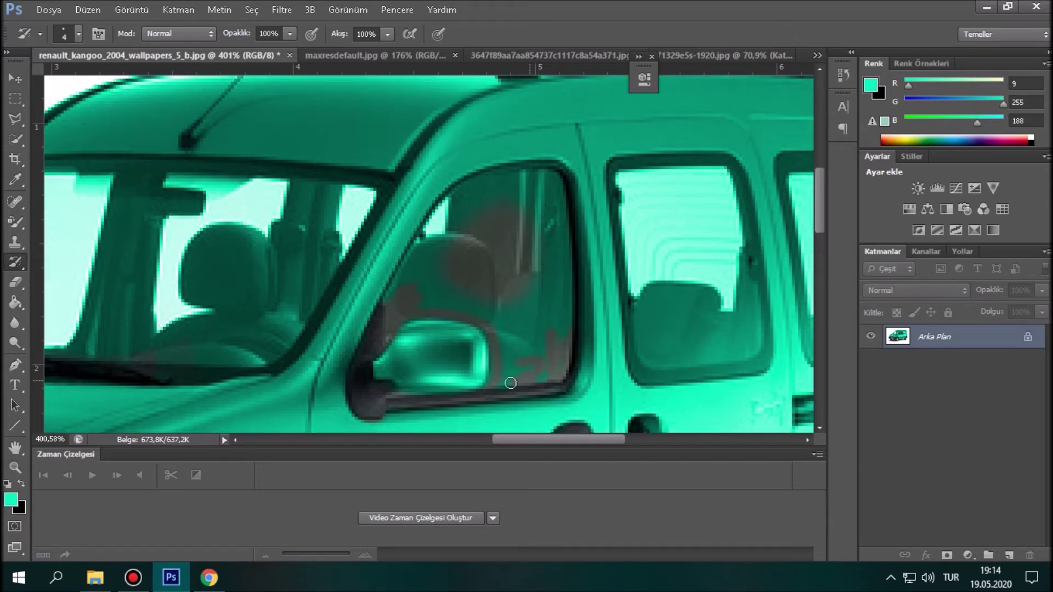
# - Restore the front door window's original glass using a 13 px History Brush, and its edges using a 3 px one
pyautogui.keyDown('alt'); pyautogui.rightClick(513, 379); pyautogui.keyUp('alt')
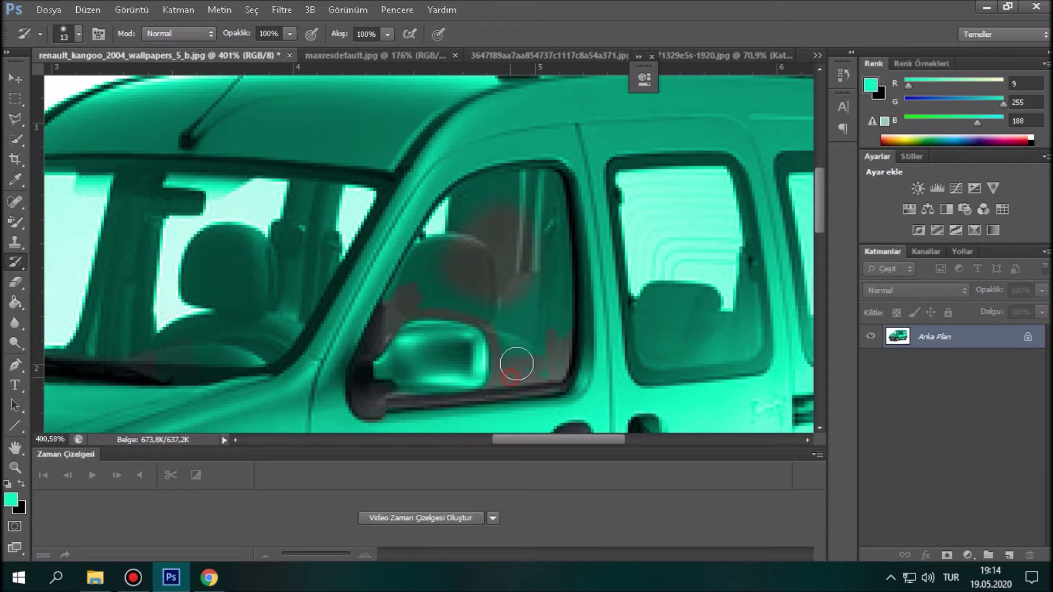
pyautogui.moveTo(535, 338)
pyautogui.mouseDown()
pyautogui.moveTo(505, 376)
pyautogui.moveTo(521, 346)
pyautogui.moveTo(492, 318)
pyautogui.moveTo(440, 294)
pyautogui.moveTo(437, 258)
pyautogui.moveTo(400, 305)
pyautogui.moveTo(435, 245)
pyautogui.moveTo(410, 289)
pyautogui.moveTo(439, 245)
pyautogui.moveTo(493, 205)
pyautogui.moveTo(500, 188)
pyautogui.moveTo(496, 199)
pyautogui.moveTo(487, 190)
pyautogui.moveTo(534, 178)
pyautogui.moveTo(549, 210)
pyautogui.moveTo(565, 331)
pyautogui.mouseUp()
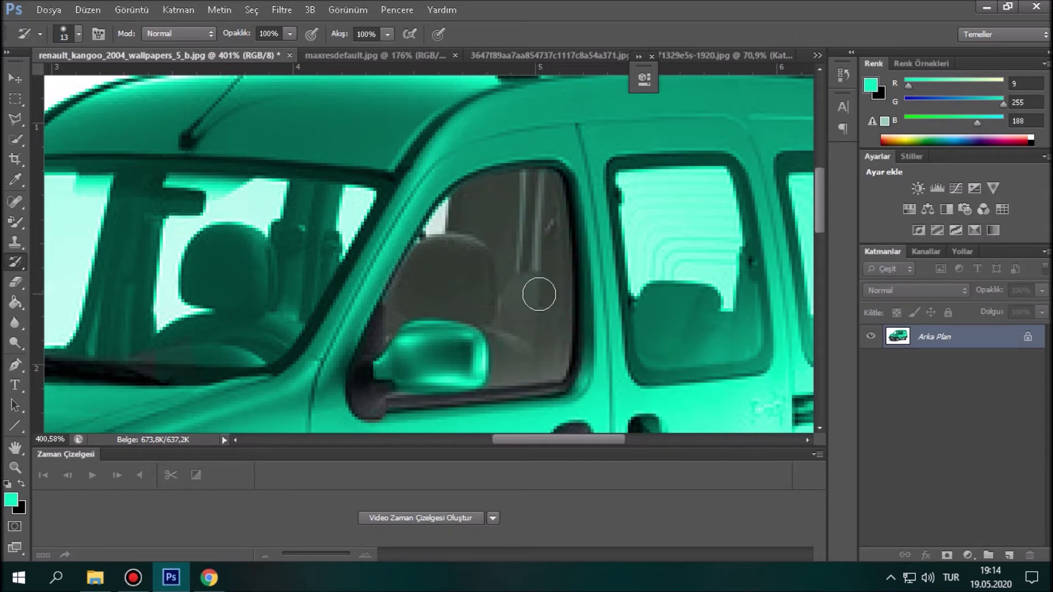
pyautogui.scroll(-2, 569, 254)
pyautogui.scroll(-1, 569, 254)
pyautogui.scroll(3, 614, 244)
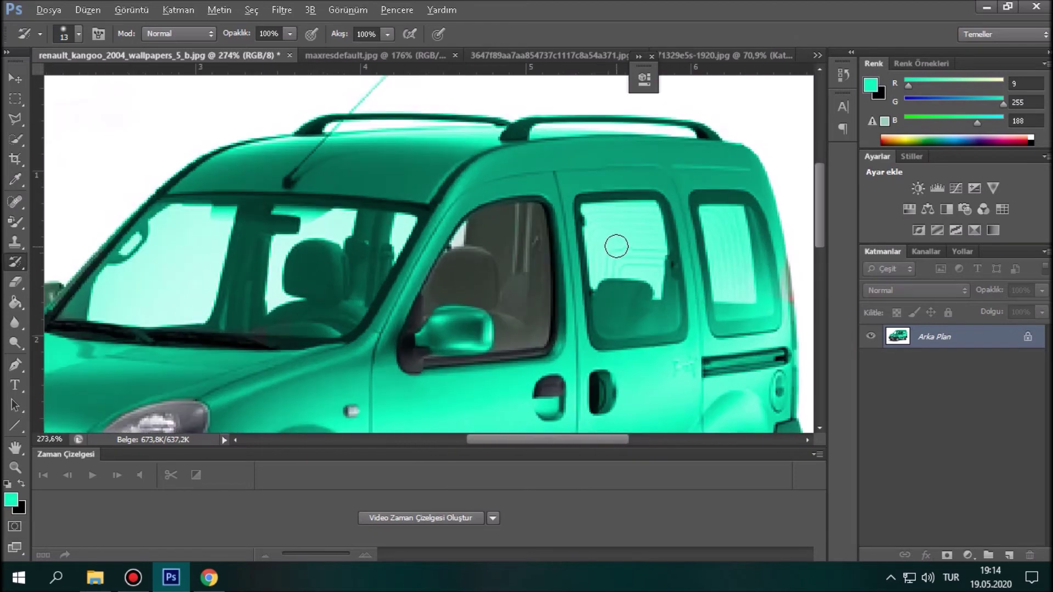
pyautogui.keyDown('alt'); pyautogui.rightClick(519, 249); pyautogui.keyUp('alt')
pyautogui.moveTo(518, 250); pyautogui.dragTo(481, 230)
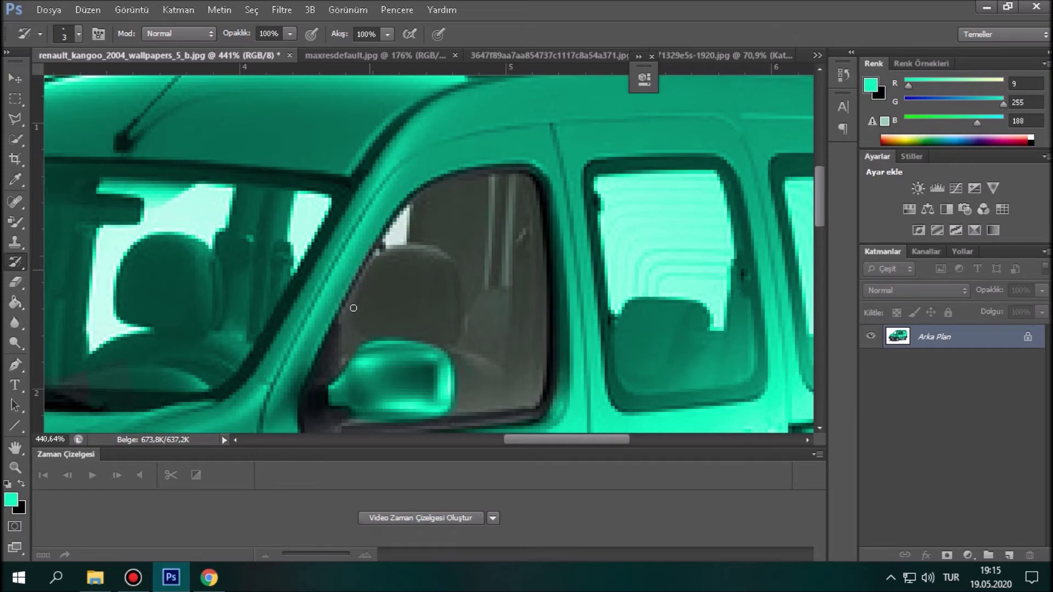
# - Outline the sliding door's window, including its dark frame, with a Polygonal Lasso selection
pyautogui.scroll(-6, 394, 289)
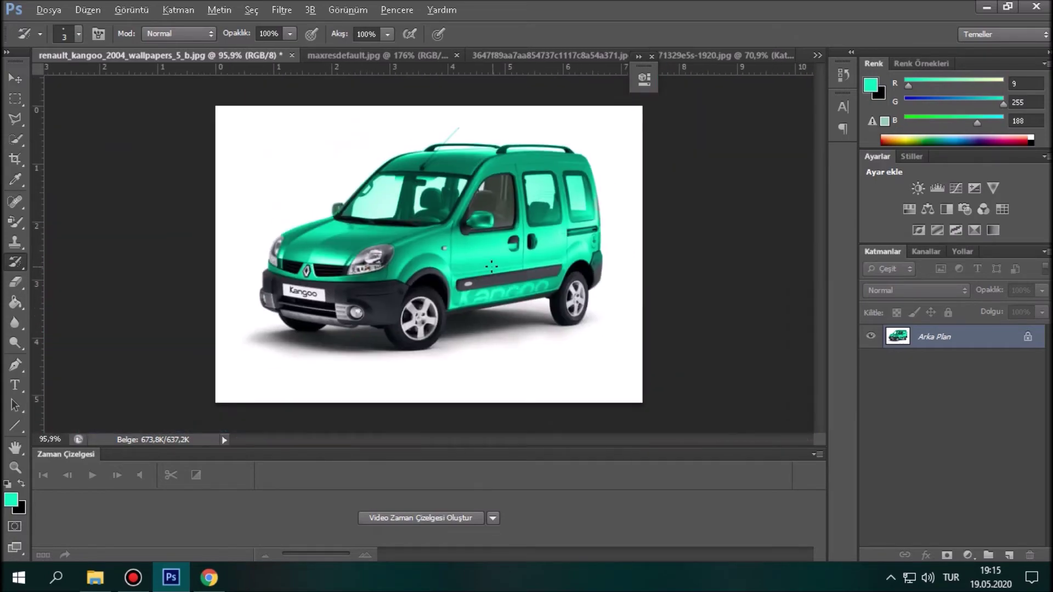
pyautogui.scroll(4, 508, 230)
pyautogui.scroll(-4, 495, 225)
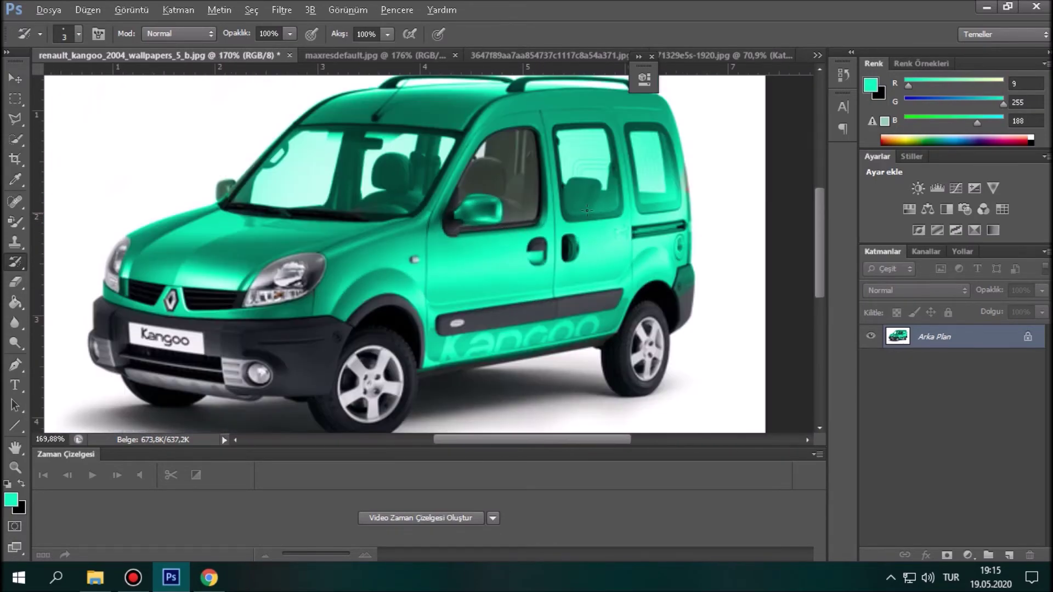
pyautogui.scroll(5, 562, 185)
pyautogui.scroll(2, 562, 185)
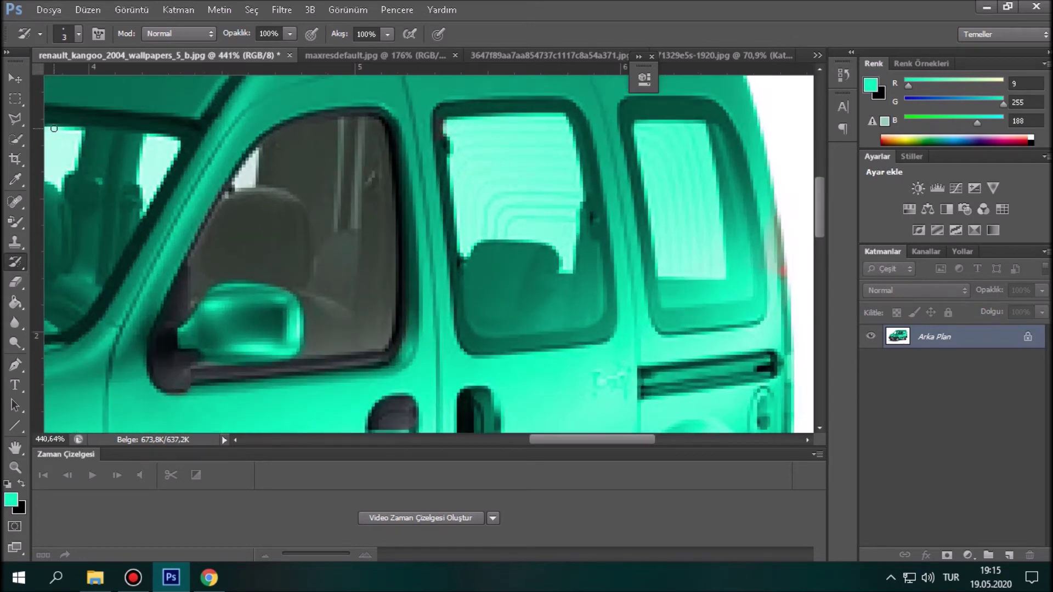
pyautogui.press('l')
pyautogui.hotkey('shift', 'l')
pyautogui.click(441, 106)
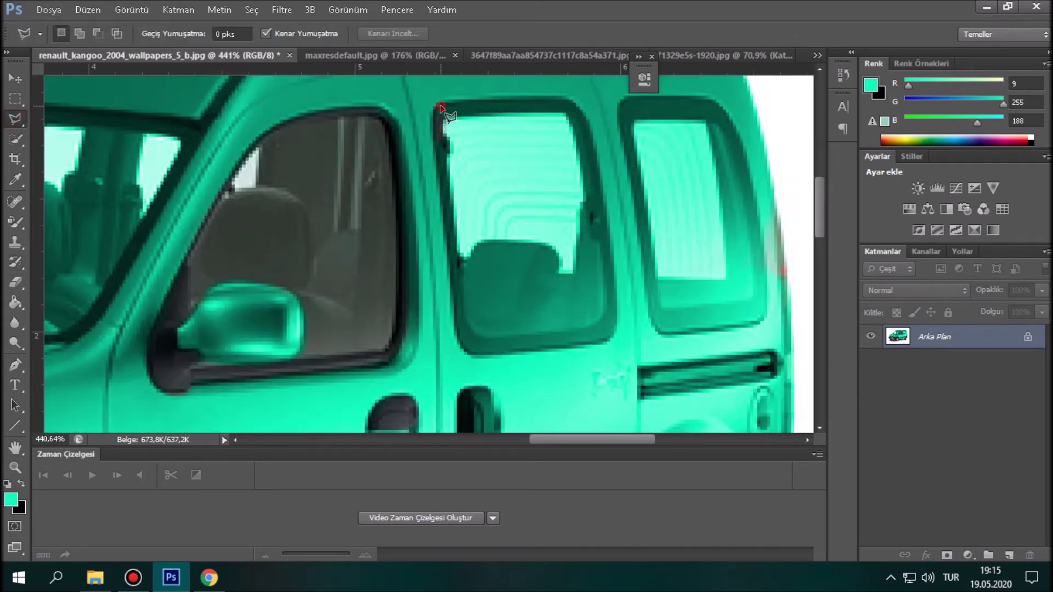
pyautogui.click(484, 100)
pyautogui.click(569, 99)
pyautogui.click(579, 107)
pyautogui.click(592, 135)
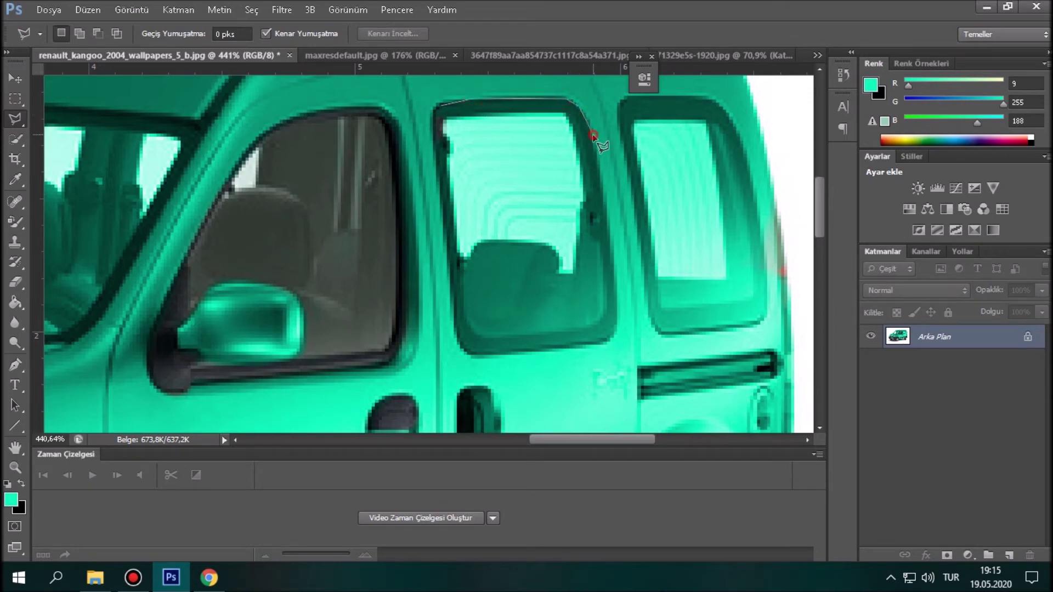
pyautogui.click(609, 228)
pyautogui.click(510, 352)
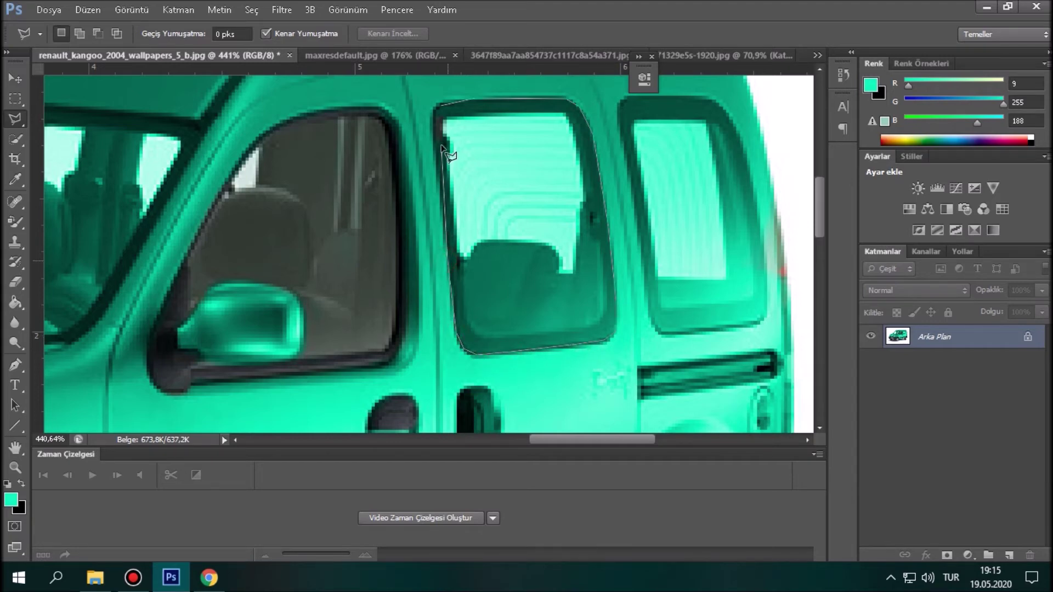
pyautogui.click(435, 117)
pyautogui.click(437, 111)
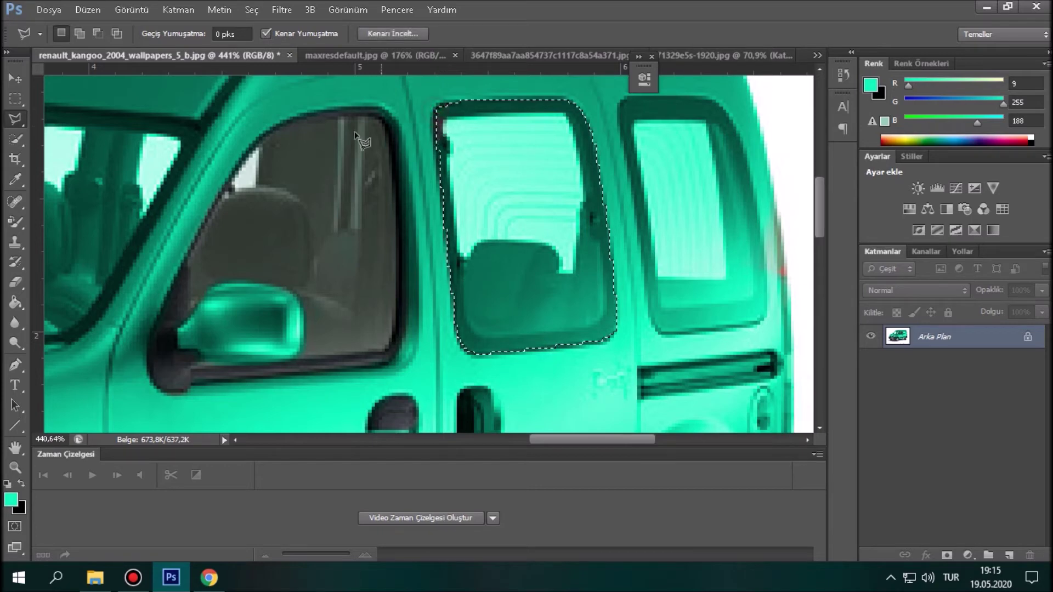
# - Restore the selected sliding door window's original colours using a 79 px History Brush, and clear the selection
pyautogui.click(16, 263)
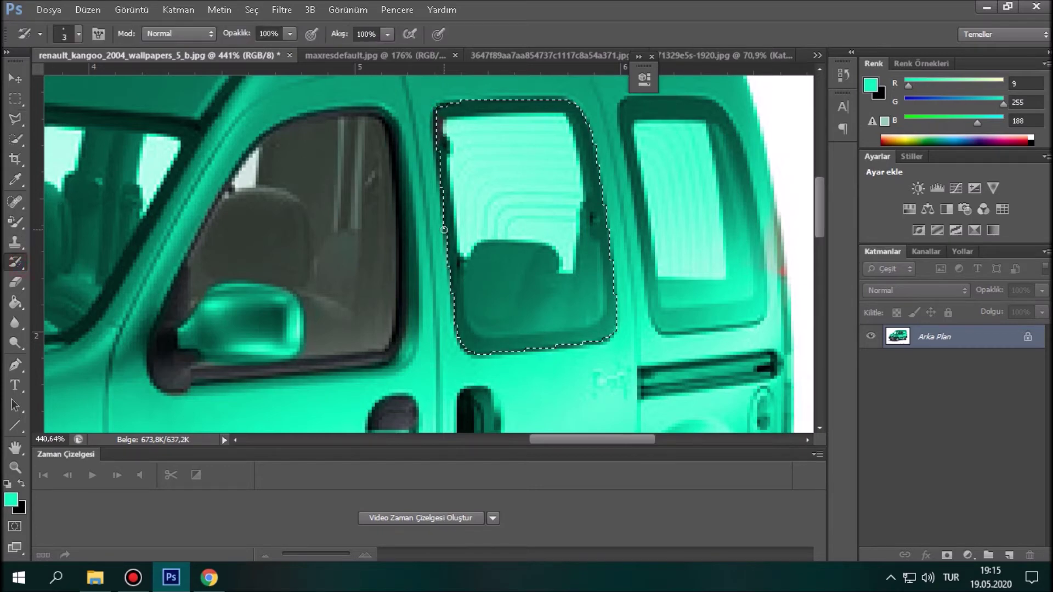
pyautogui.moveTo(494, 164); pyautogui.dragTo(548, 264)
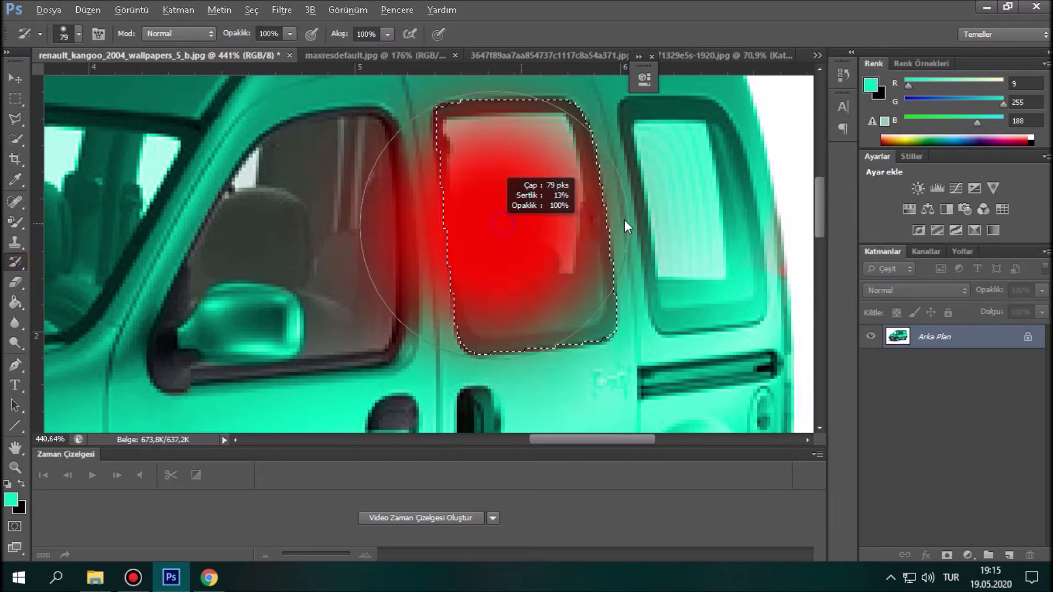
pyautogui.click(16, 118)
pyautogui.hotkey('ctrl', 'd')
# - Select the sliding door rail below the rearmost side window with the Polygonal Lasso
pyautogui.scroll(-5, 513, 165)
pyautogui.scroll(-4, 556, 162)
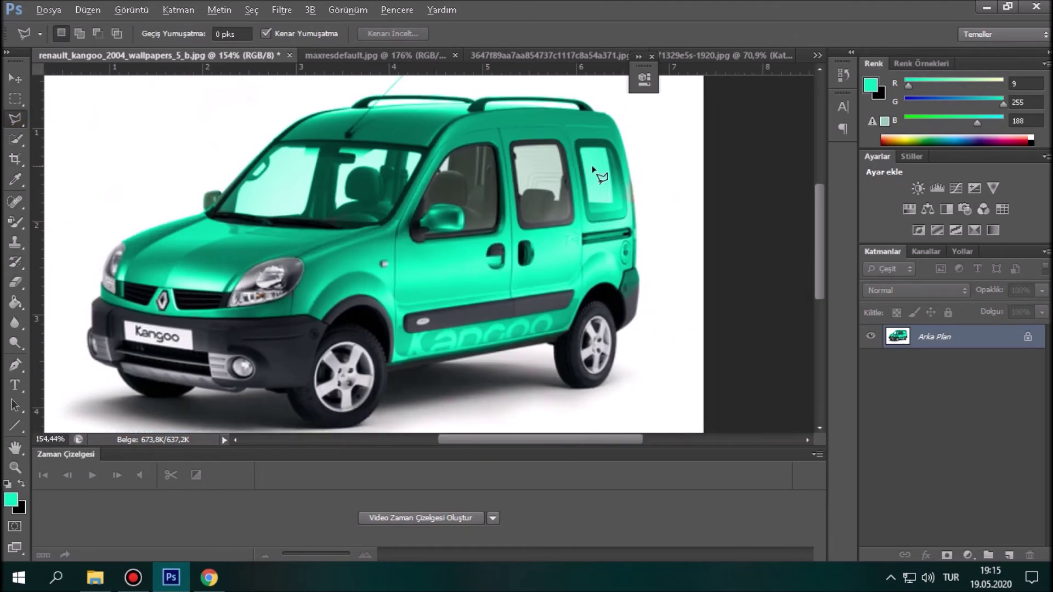
pyautogui.scroll(5, 680, 181)
pyautogui.press('alt')
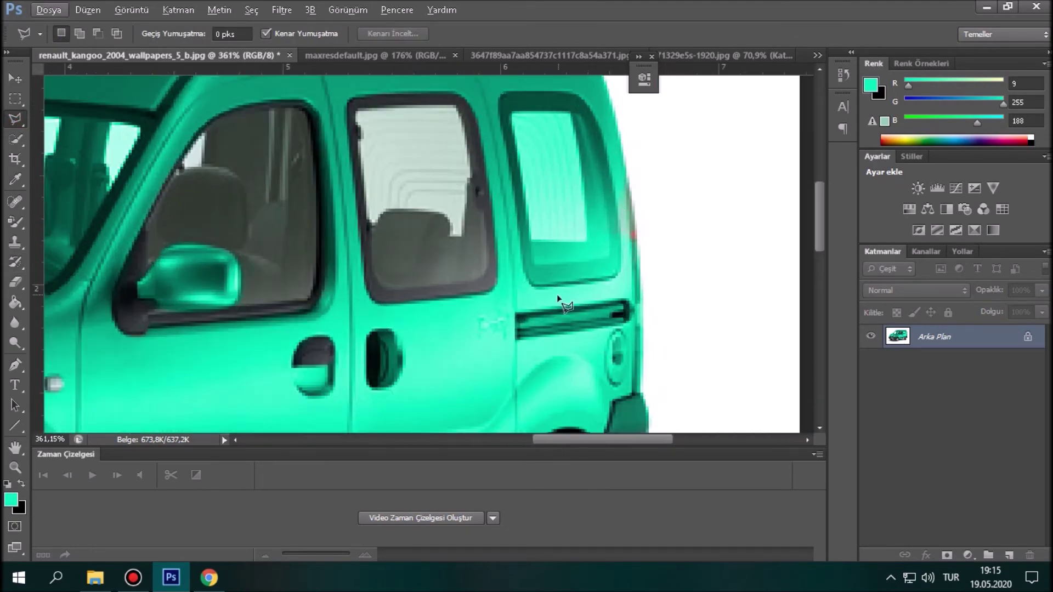
pyautogui.press('alt')
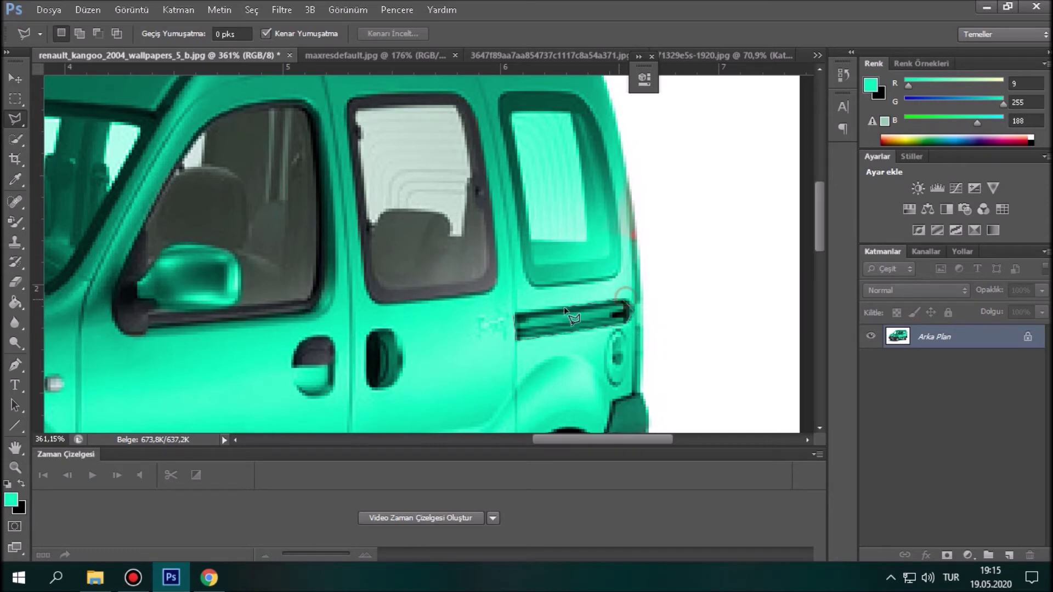
pyautogui.click(514, 316)
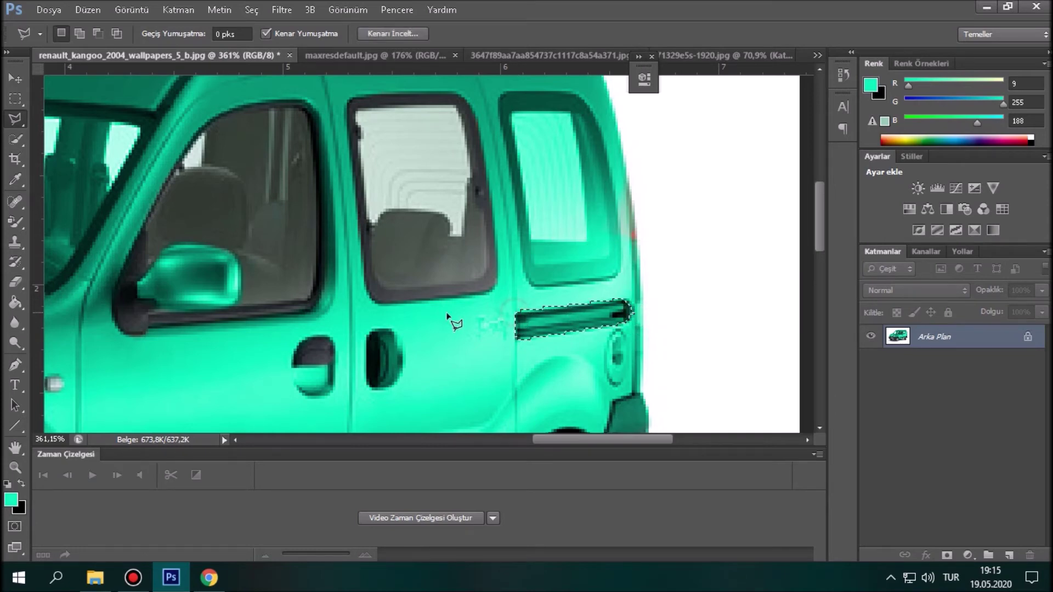
# - Restore the selected door rail's original dark colour using the 79 px History Brush, and clear the selection
pyautogui.click(15, 262)
pyautogui.moveTo(466, 271); pyautogui.dragTo(329, 294)
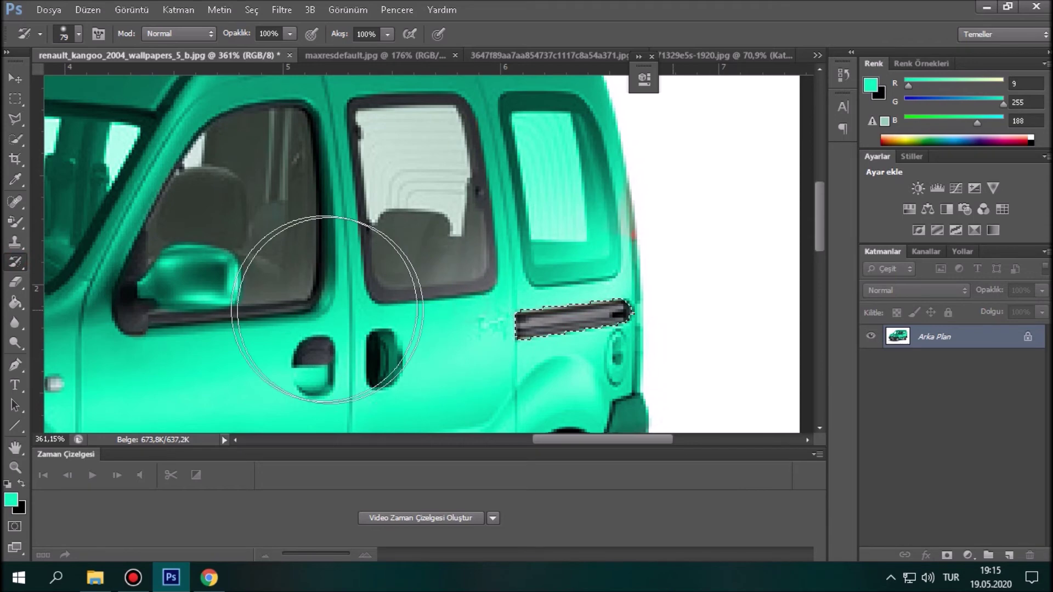
pyautogui.click(16, 118)
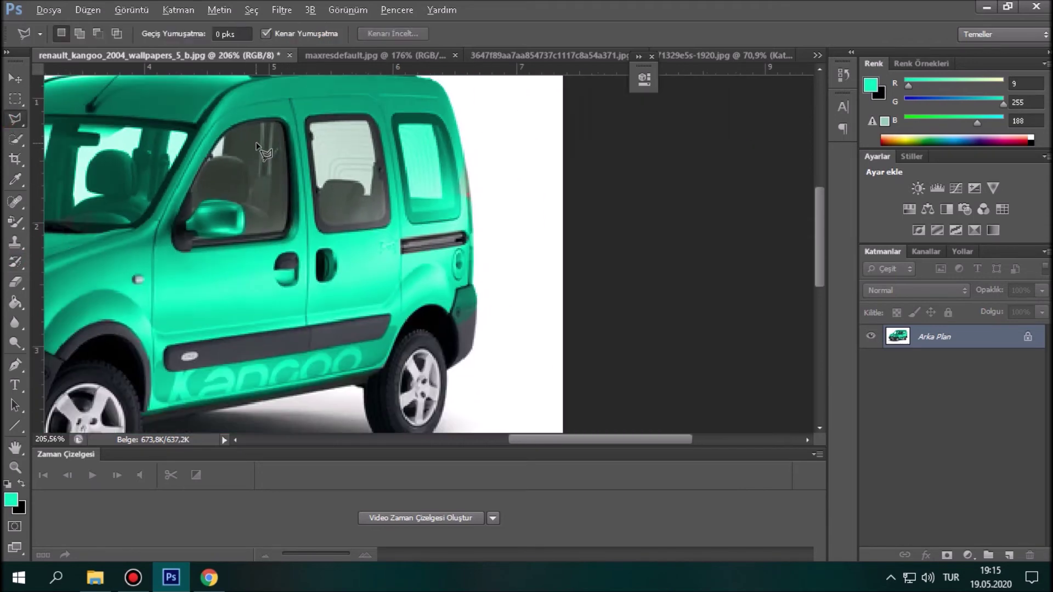
# - Outline the rearmost side window and its frame with a Polygonal Lasso selection
pyautogui.scroll(-5, 274, 151)
pyautogui.scroll(-1, 386, 144)
pyautogui.scroll(6, 679, 225)
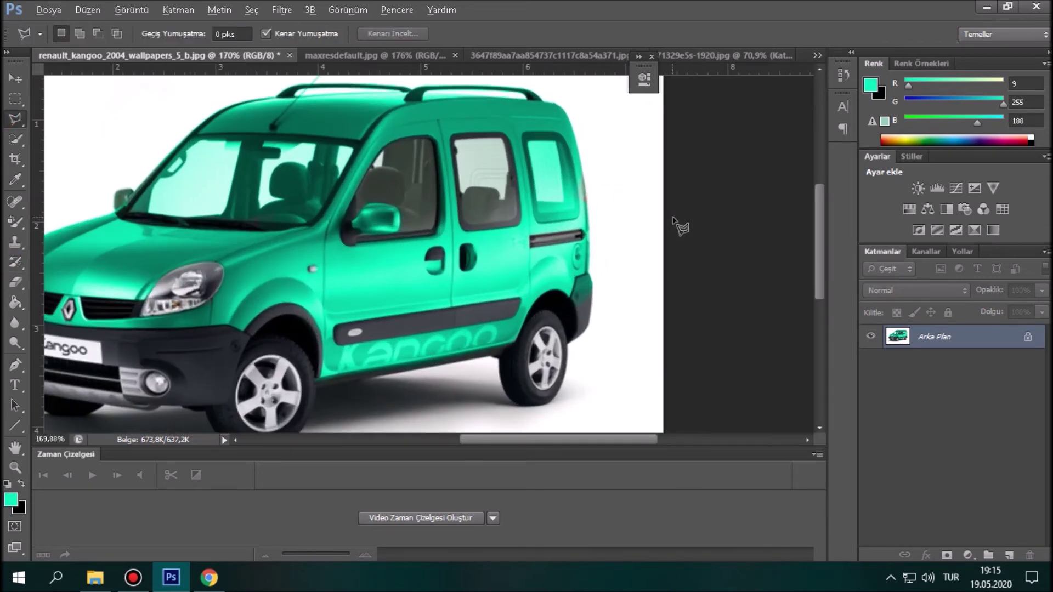
pyautogui.scroll(1, 560, 216)
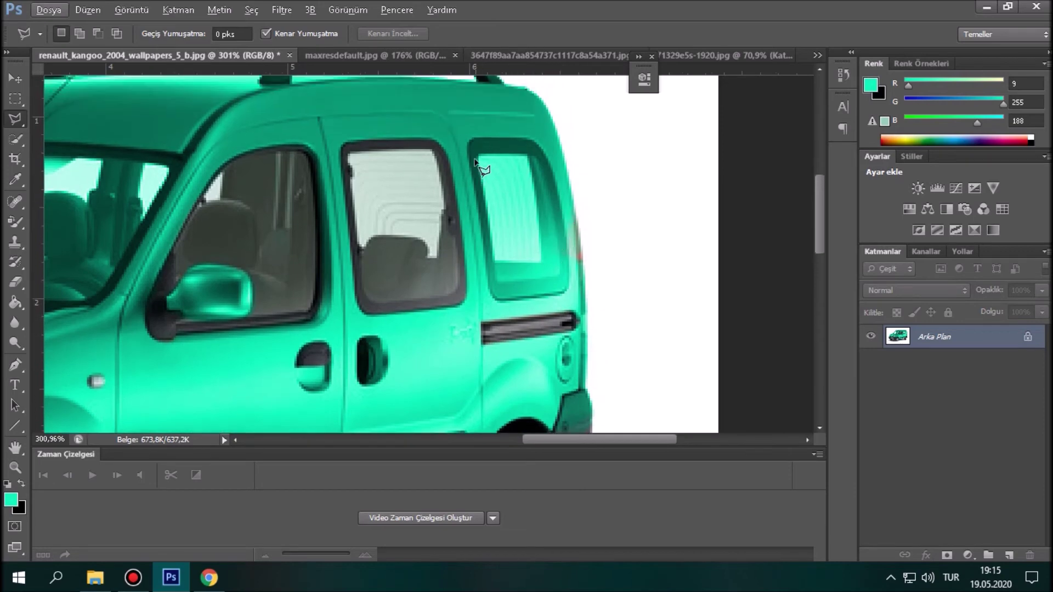
pyautogui.press('alt')
pyautogui.click(489, 289)
pyautogui.click(528, 301)
pyautogui.click(569, 269)
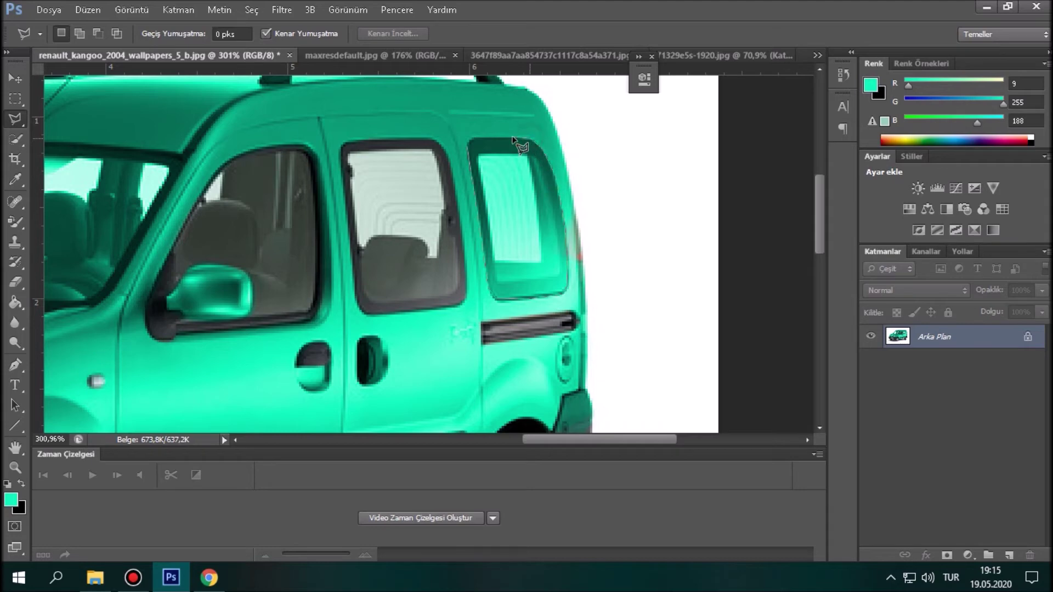
pyautogui.click(468, 144)
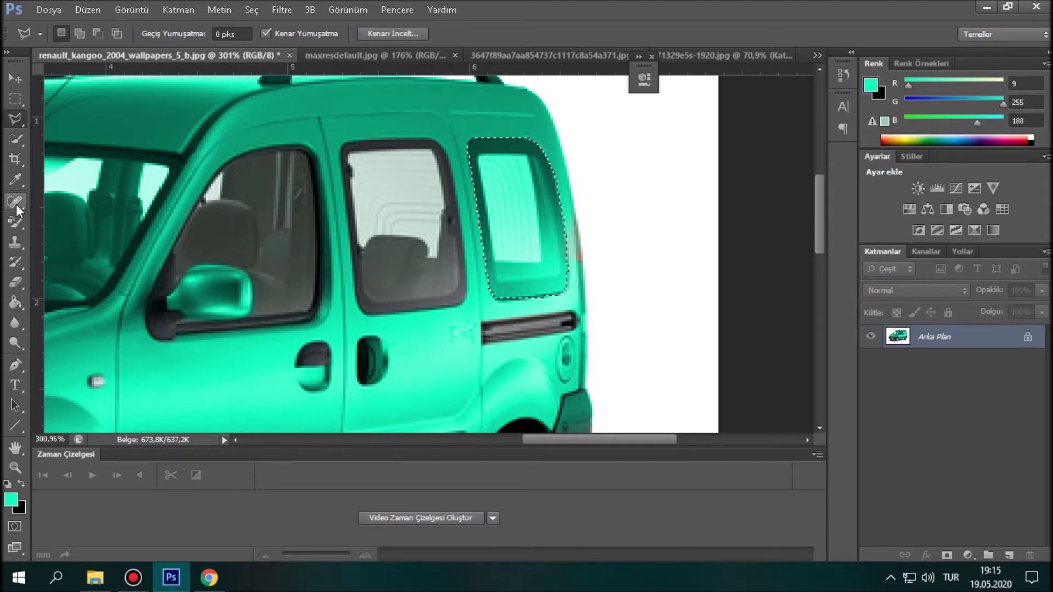
# - Restore the original colours of the selected rearmost side window with the History Brush
pyautogui.click(14, 223)
pyautogui.click(15, 242)
pyautogui.click(16, 262)
pyautogui.moveTo(466, 222)
pyautogui.mouseDown()
pyautogui.moveTo(568, 230)
pyautogui.moveTo(576, 316)
pyautogui.mouseUp()
pyautogui.click(15, 119)
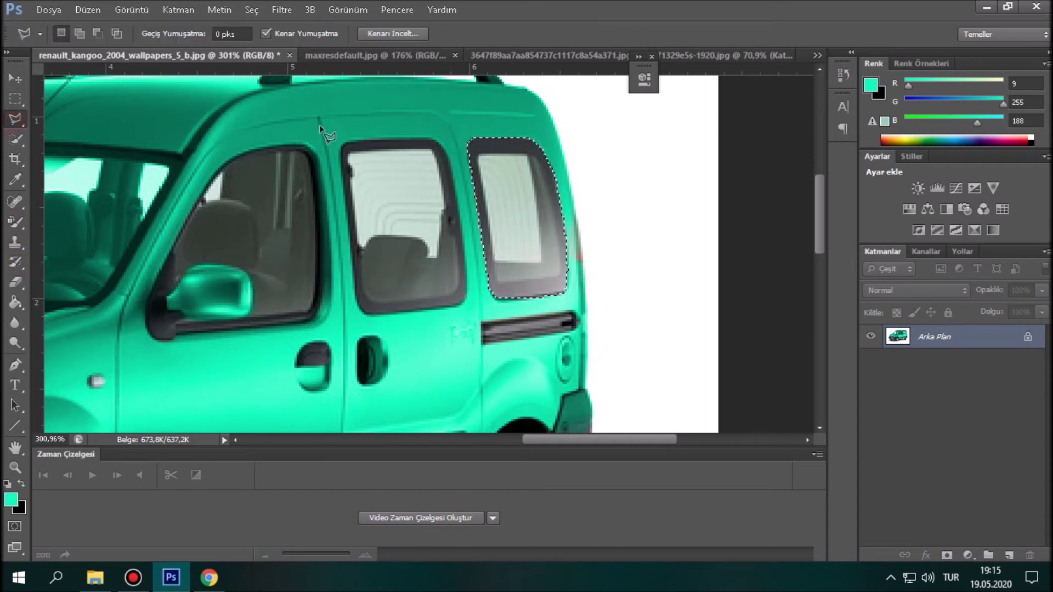
# - Restore the original colours of the rear bumper corner and the tail light strip along the van's rear edge with the 15 px History Brush
pyautogui.scroll(-3, 592, 208)
pyautogui.scroll(-2, 604, 230)
pyautogui.scroll(7, 631, 263)
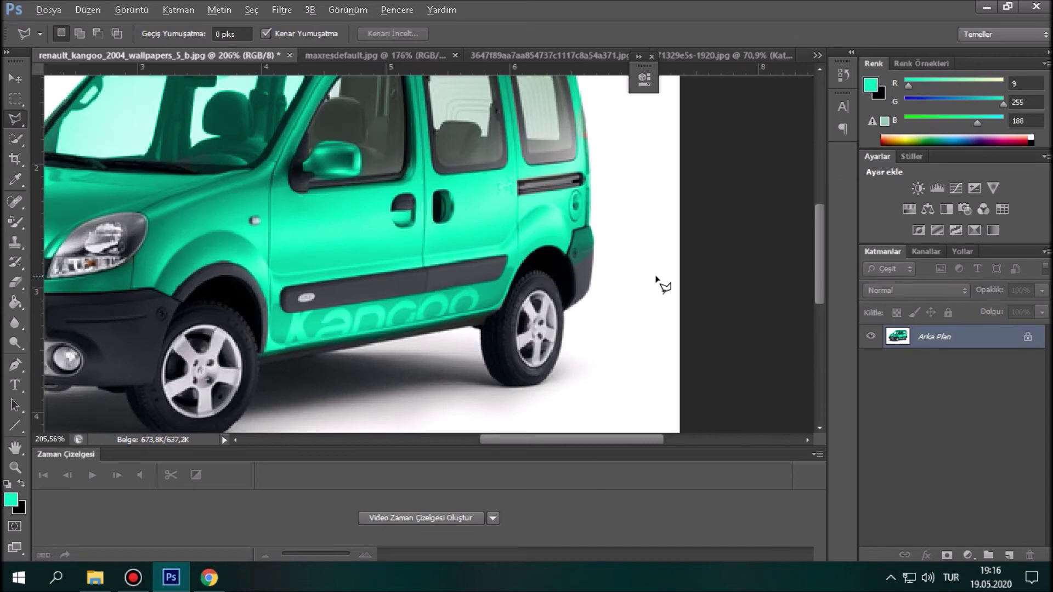
pyautogui.scroll(1, 636, 244)
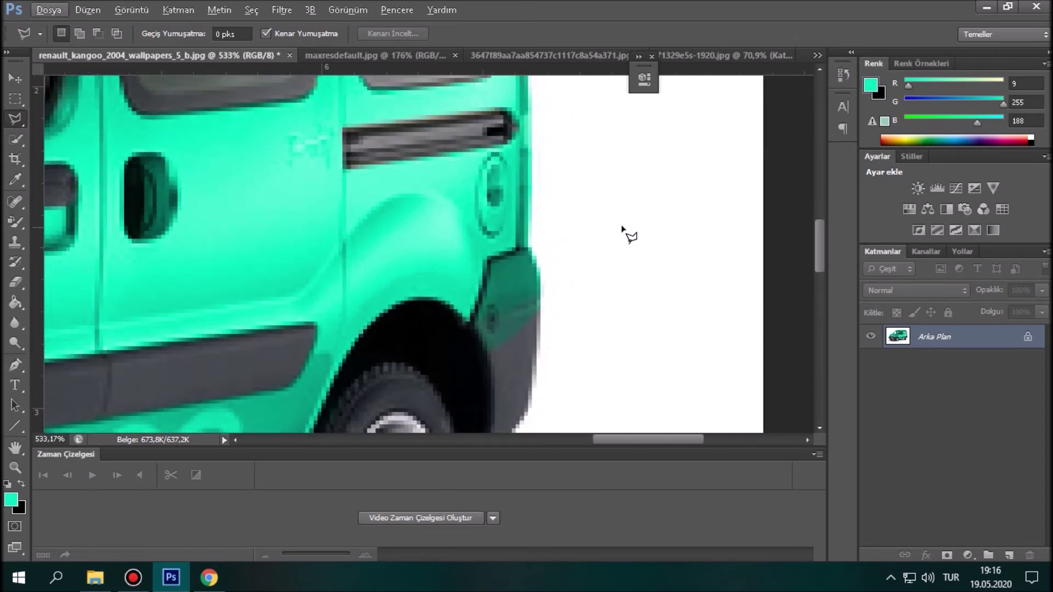
pyautogui.click(14, 262)
pyautogui.moveTo(582, 317)
pyautogui.mouseDown()
pyautogui.moveTo(447, 340)
pyautogui.moveTo(496, 345)
pyautogui.moveTo(514, 283)
pyautogui.moveTo(502, 289)
pyautogui.moveTo(541, 277)
pyautogui.moveTo(537, 287)
pyautogui.moveTo(542, 262)
pyautogui.moveTo(540, 291)
pyautogui.moveTo(548, 217)
pyautogui.moveTo(554, 260)
pyautogui.moveTo(550, 166)
pyautogui.moveTo(568, 252)
pyautogui.moveTo(552, 252)
pyautogui.moveTo(546, 226)
pyautogui.moveTo(551, 253)
pyautogui.moveTo(545, 186)
pyautogui.moveTo(547, 210)
pyautogui.mouseUp()
pyautogui.scroll(2, 561, 191)
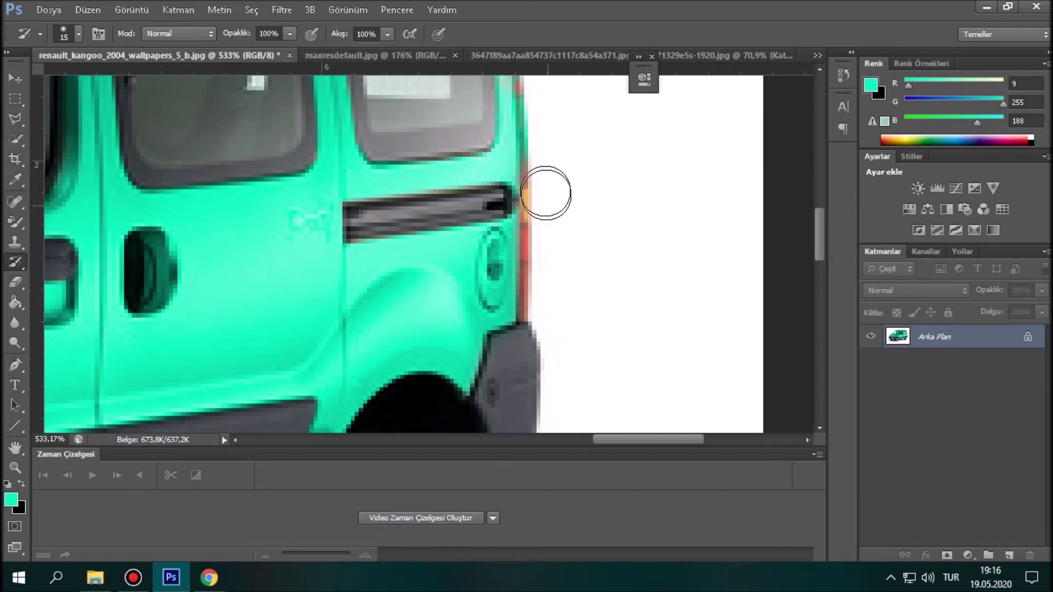
pyautogui.scroll(2, 554, 216)
pyautogui.moveTo(553, 249)
pyautogui.mouseDown()
pyautogui.moveTo(542, 154)
pyautogui.moveTo(548, 181)
pyautogui.mouseUp()
pyautogui.scroll(2, 567, 218)
pyautogui.moveTo(567, 219)
pyautogui.mouseDown()
pyautogui.moveTo(560, 261)
pyautogui.moveTo(545, 263)
pyautogui.moveTo(548, 242)
pyautogui.moveTo(543, 262)
pyautogui.moveTo(549, 308)
pyautogui.mouseUp()
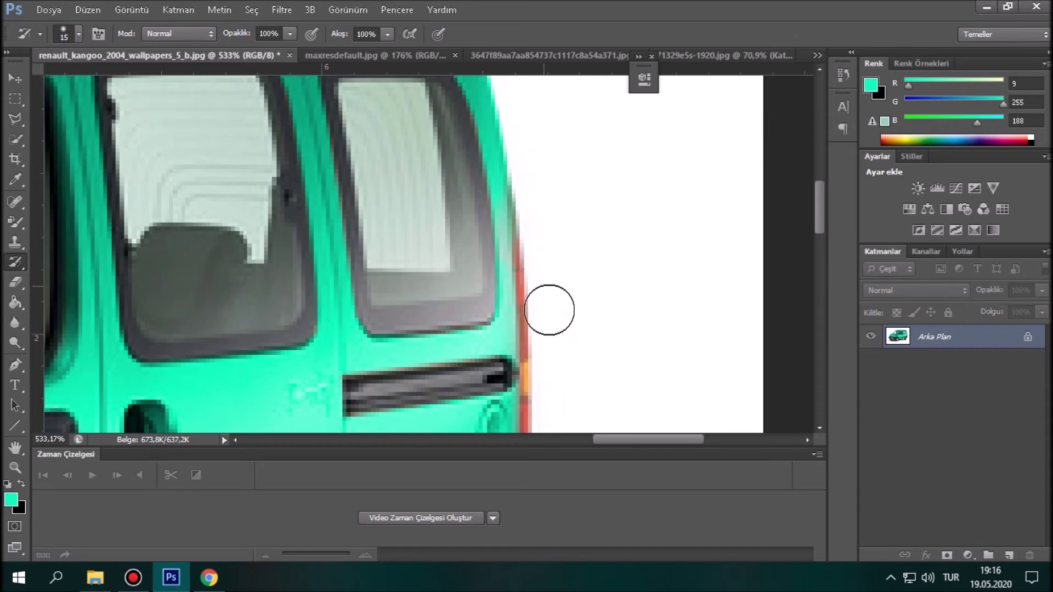
# - Restore the windshield and visible interior to their original colours with the History Brush, using 15 px for the glass and 2 to 6 px at the edges
pyautogui.scroll(-5, 552, 340)
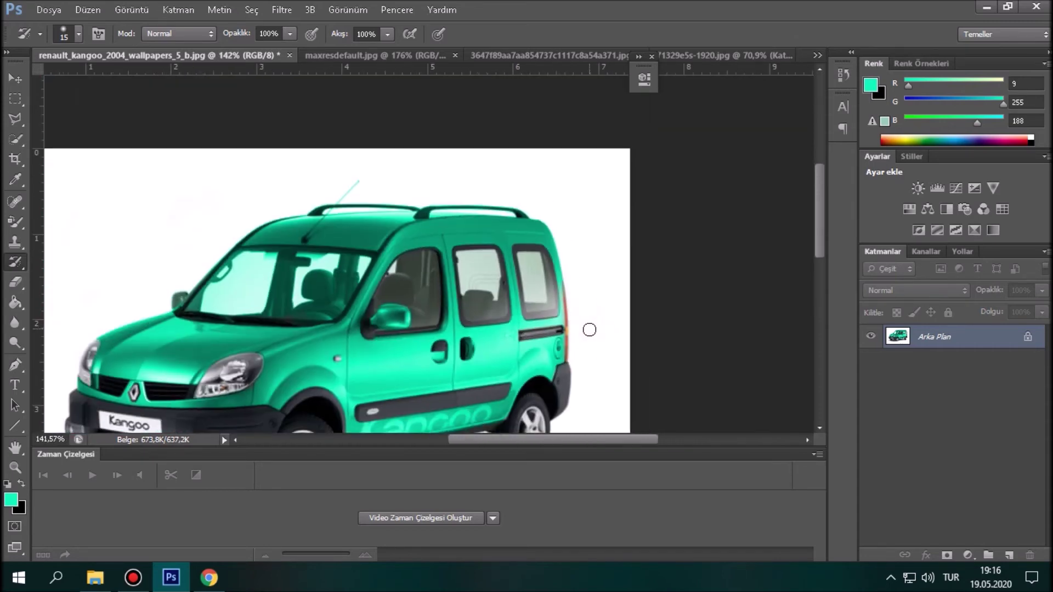
pyautogui.scroll(-2, 590, 330)
pyautogui.scroll(5, 400, 208)
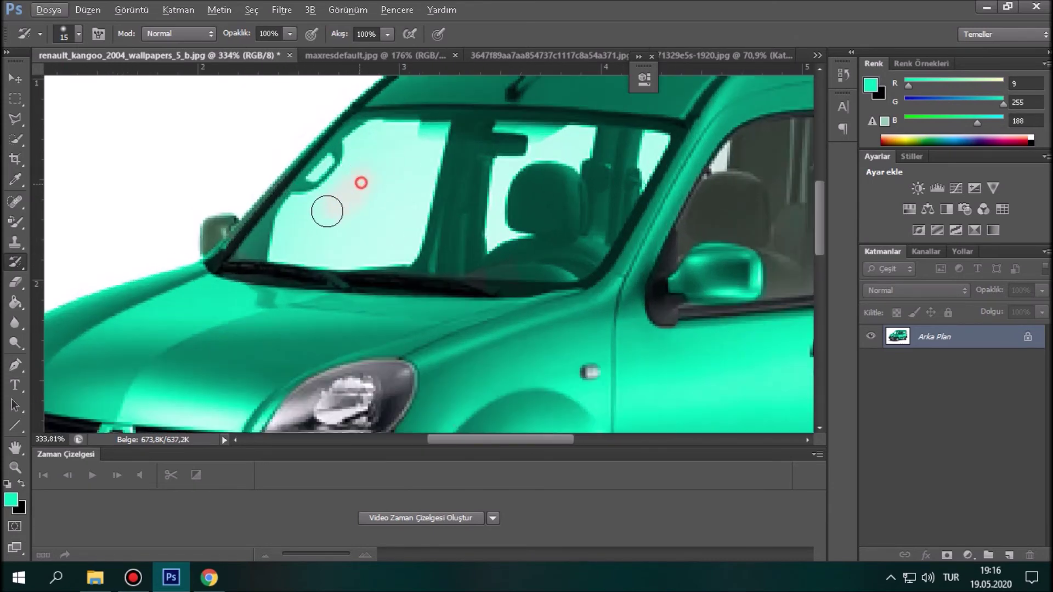
pyautogui.moveTo(327, 211)
pyautogui.mouseDown()
pyautogui.moveTo(359, 158)
pyautogui.moveTo(315, 204)
pyautogui.moveTo(325, 166)
pyautogui.moveTo(375, 132)
pyautogui.moveTo(352, 128)
pyautogui.moveTo(546, 142)
pyautogui.moveTo(443, 129)
pyautogui.moveTo(483, 127)
pyautogui.moveTo(602, 149)
pyautogui.moveTo(593, 138)
pyautogui.moveTo(591, 148)
pyautogui.moveTo(639, 136)
pyautogui.moveTo(664, 145)
pyautogui.moveTo(615, 216)
pyautogui.mouseUp()
pyautogui.moveTo(595, 250)
pyautogui.mouseDown()
pyautogui.moveTo(517, 280)
pyautogui.moveTo(443, 273)
pyautogui.moveTo(545, 232)
pyautogui.moveTo(528, 255)
pyautogui.moveTo(593, 219)
pyautogui.moveTo(534, 251)
pyautogui.moveTo(601, 169)
pyautogui.moveTo(574, 229)
pyautogui.moveTo(606, 180)
pyautogui.moveTo(496, 237)
pyautogui.moveTo(544, 177)
pyautogui.moveTo(530, 209)
pyautogui.moveTo(539, 187)
pyautogui.moveTo(419, 193)
pyautogui.moveTo(413, 203)
pyautogui.moveTo(493, 176)
pyautogui.moveTo(413, 195)
pyautogui.moveTo(546, 202)
pyautogui.moveTo(449, 239)
pyautogui.moveTo(329, 245)
pyautogui.moveTo(348, 224)
pyautogui.mouseUp()
pyautogui.keyDown('alt'); pyautogui.rightClick(530, 209); pyautogui.keyUp('alt')
pyautogui.keyDown('alt'); pyautogui.rightClick(345, 228); pyautogui.keyUp('alt')
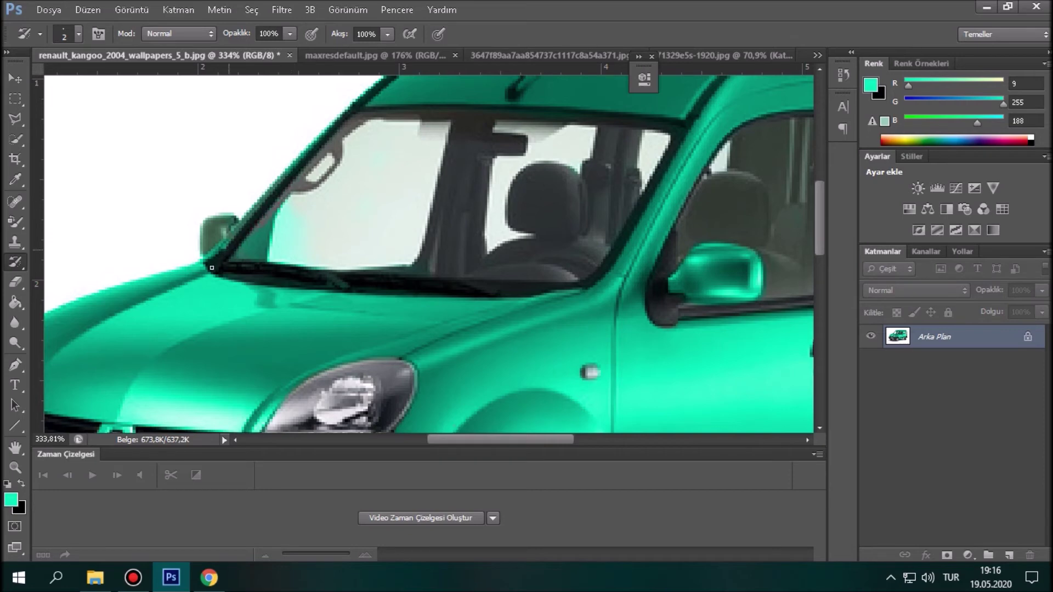
pyautogui.keyDown('alt'); pyautogui.rightClick(246, 264); pyautogui.keyUp('alt')
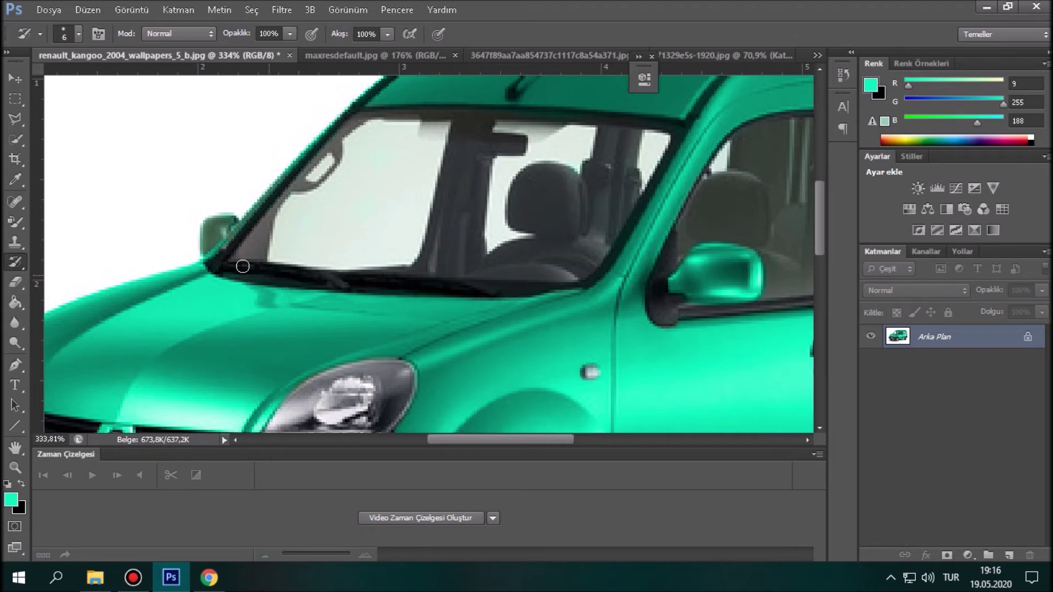
# - Touch up the edges and inner groove of the sliding door rail with turquoise green using a 2 px Color Replacement brush
pyautogui.scroll(-5, 319, 265)
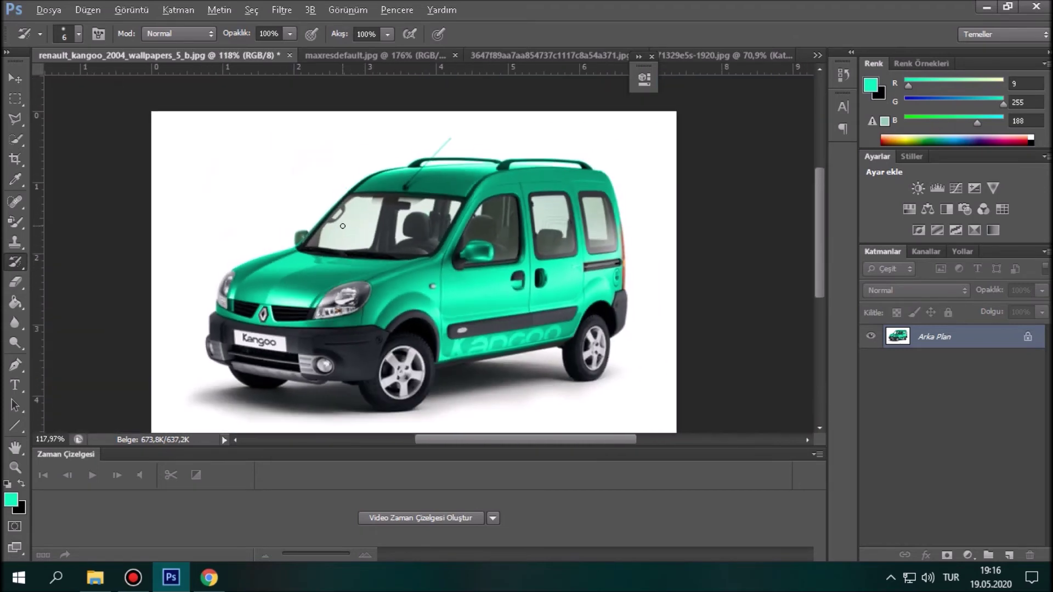
pyautogui.scroll(5, 611, 305)
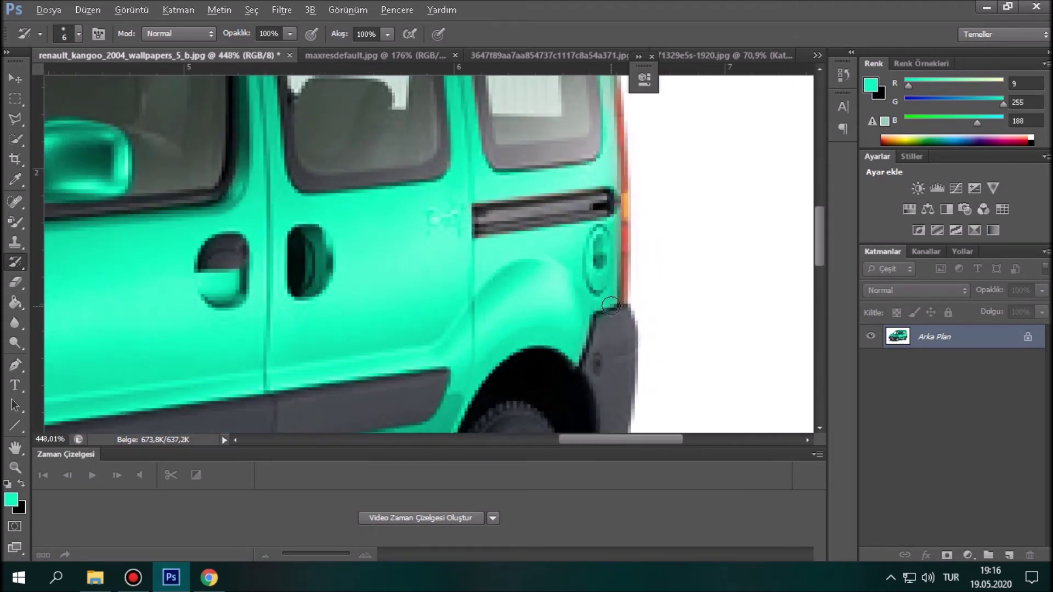
pyautogui.scroll(2, 506, 211)
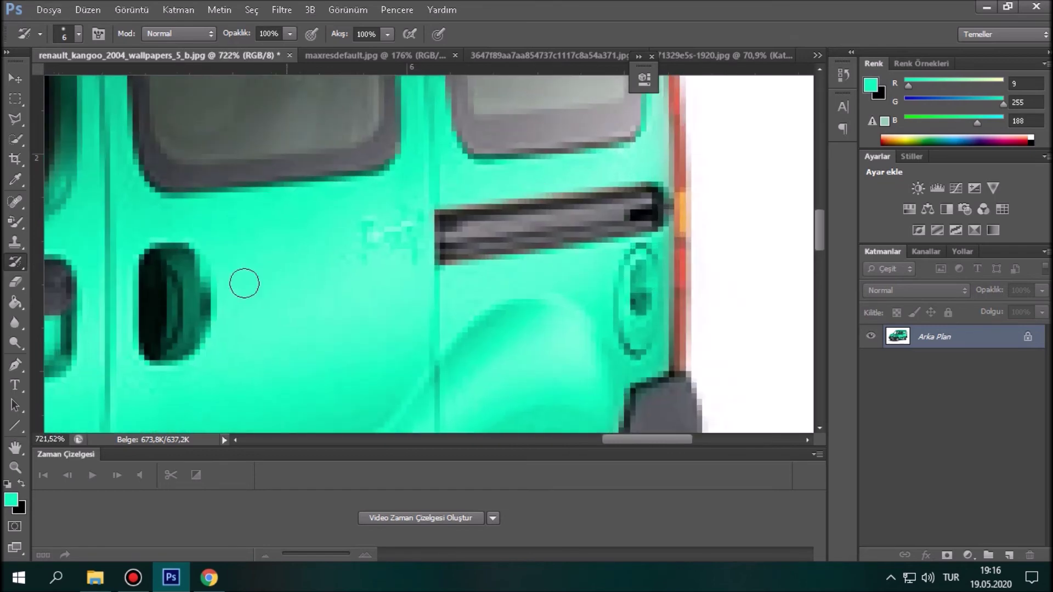
pyautogui.click(16, 229)
pyautogui.moveTo(536, 207)
pyautogui.mouseDown()
pyautogui.moveTo(299, 231)
pyautogui.moveTo(357, 215)
pyautogui.moveTo(411, 217)
pyautogui.mouseUp()
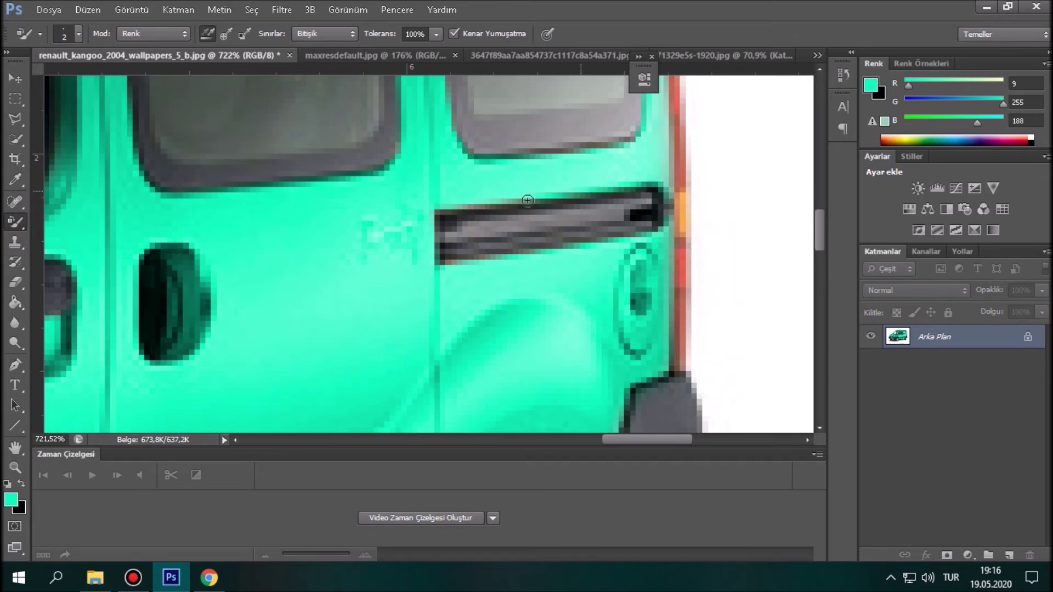
pyautogui.moveTo(425, 249); pyautogui.dragTo(473, 233)
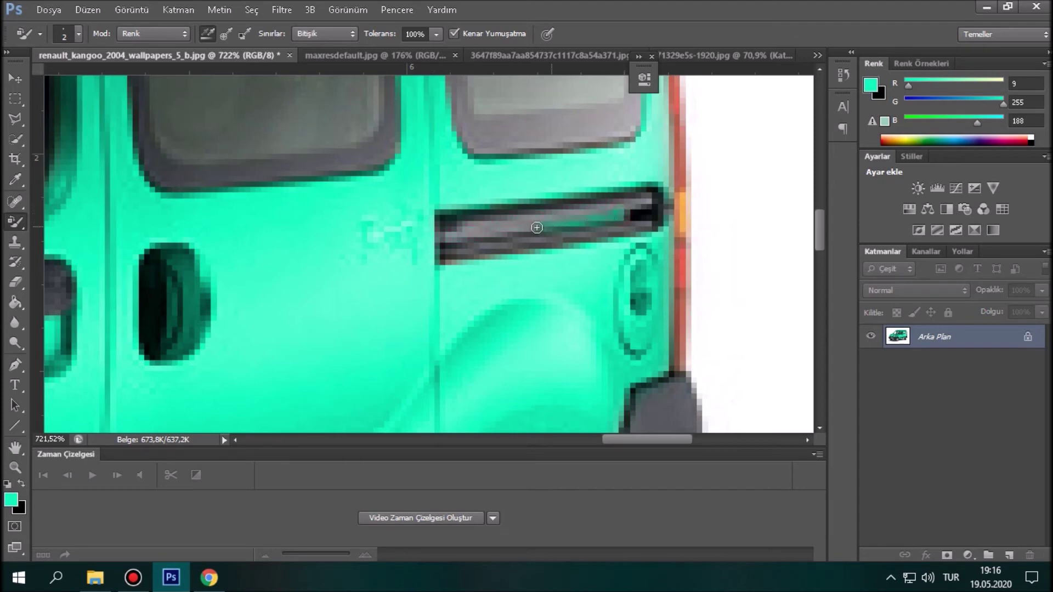
# - Switch to the regular Brush tool and set the foreground colour to black (000000)
pyautogui.scroll(-10, 447, 237)
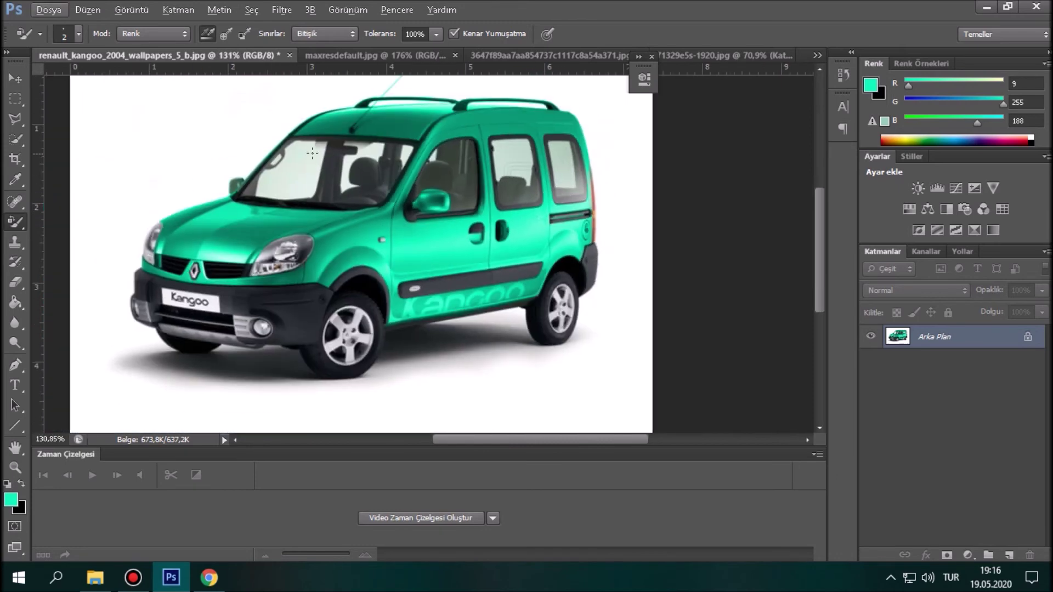
pyautogui.scroll(-1, 283, 154)
pyautogui.scroll(-2, 217, 278)
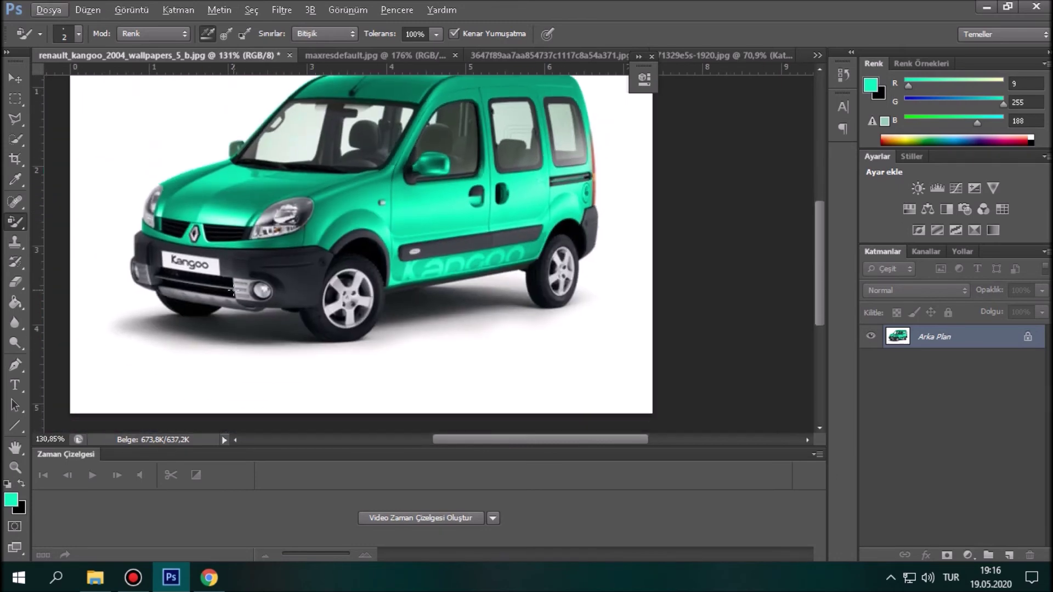
pyautogui.scroll(-2, 250, 225)
pyautogui.scroll(1, 524, 225)
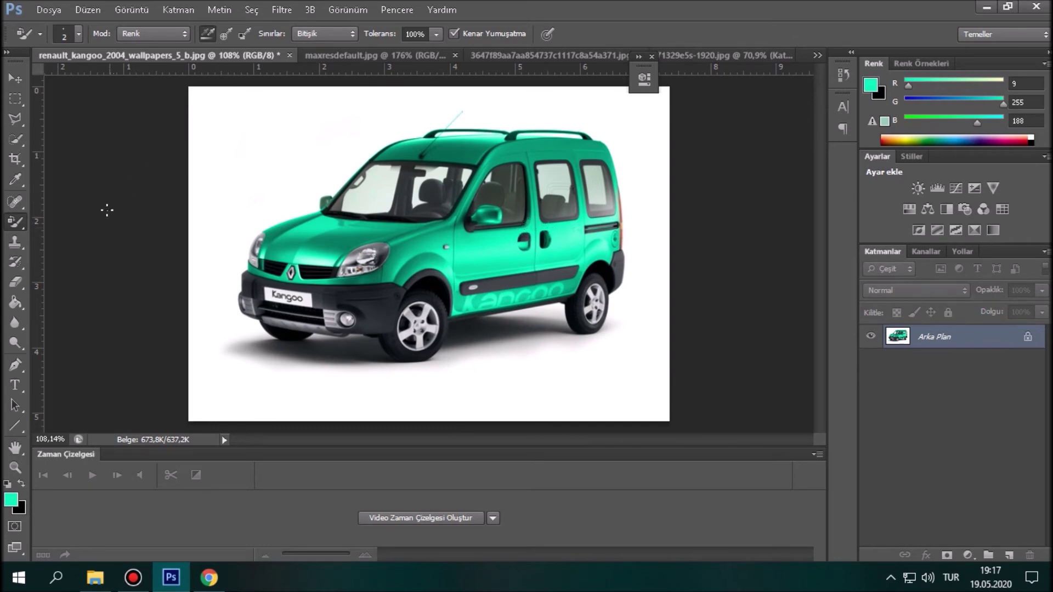
pyautogui.click(15, 180)
pyautogui.click(16, 201)
pyautogui.click(18, 221)
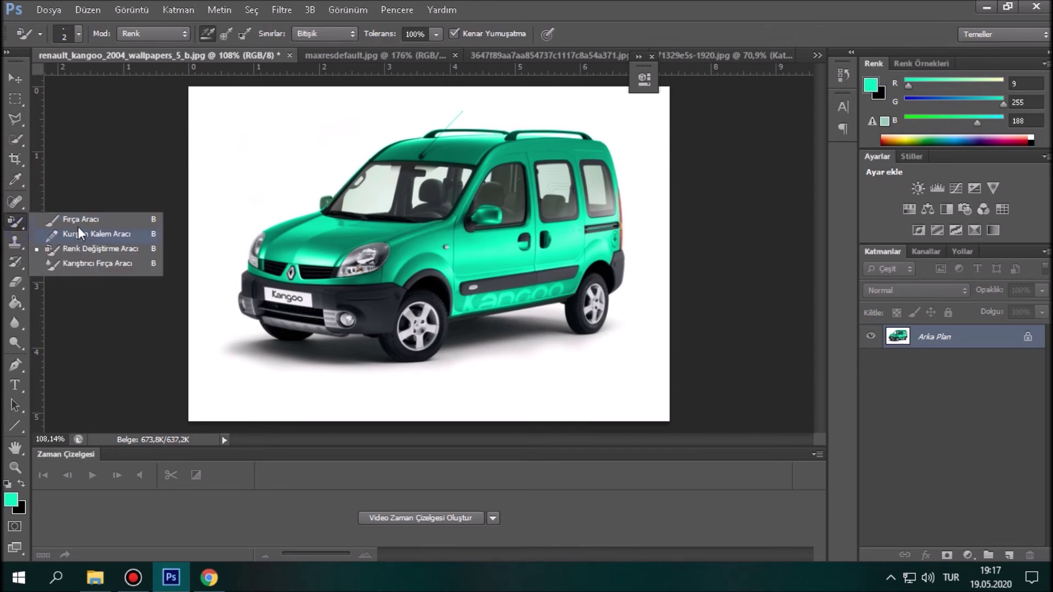
pyautogui.click(79, 221)
pyautogui.click(11, 499)
pyautogui.write('000000')
pyautogui.click(624, 222)
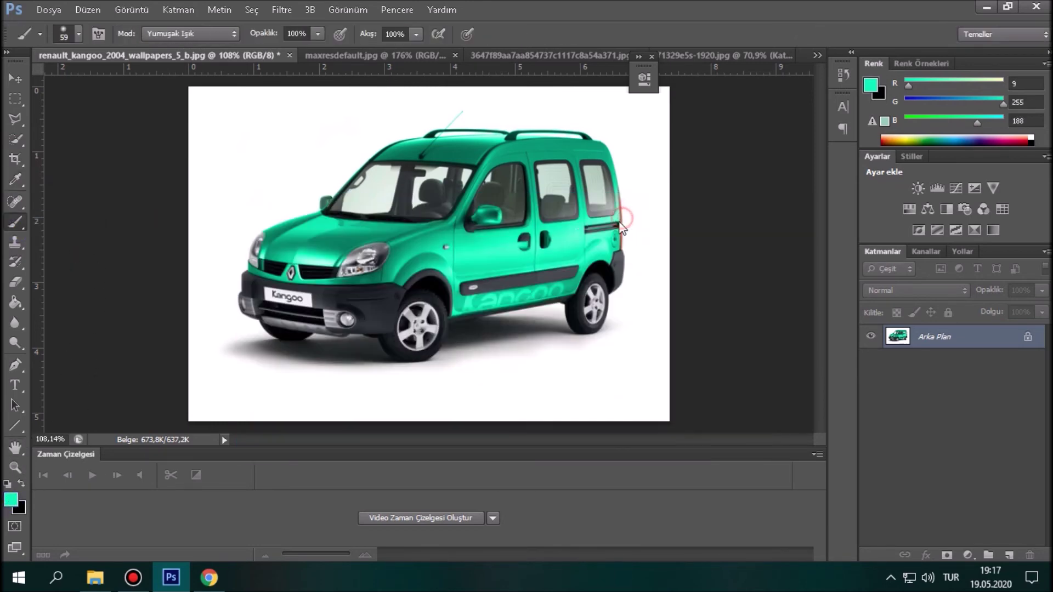
# - Try to darken the whole van by painting over it with the 59 px black brush in Soft Light (Yumuşak Işık) mode
pyautogui.moveTo(425, 252)
pyautogui.mouseDown()
pyautogui.moveTo(498, 248)
pyautogui.moveTo(447, 272)
pyautogui.moveTo(486, 283)
pyautogui.moveTo(515, 275)
pyautogui.moveTo(464, 291)
pyautogui.moveTo(560, 277)
pyautogui.moveTo(560, 249)
pyautogui.moveTo(536, 260)
pyautogui.moveTo(605, 233)
pyautogui.moveTo(601, 190)
pyautogui.moveTo(578, 149)
pyautogui.moveTo(569, 205)
pyautogui.moveTo(518, 187)
pyautogui.moveTo(549, 182)
pyautogui.moveTo(529, 170)
pyautogui.moveTo(417, 212)
pyautogui.moveTo(480, 200)
pyautogui.moveTo(410, 184)
pyautogui.moveTo(339, 239)
pyautogui.moveTo(361, 268)
pyautogui.moveTo(390, 251)
pyautogui.moveTo(283, 254)
pyautogui.moveTo(300, 271)
pyautogui.moveTo(345, 233)
pyautogui.moveTo(275, 260)
pyautogui.moveTo(395, 185)
pyautogui.moveTo(417, 158)
pyautogui.moveTo(511, 148)
pyautogui.moveTo(455, 139)
pyautogui.moveTo(483, 142)
pyautogui.moveTo(477, 117)
pyautogui.mouseUp()
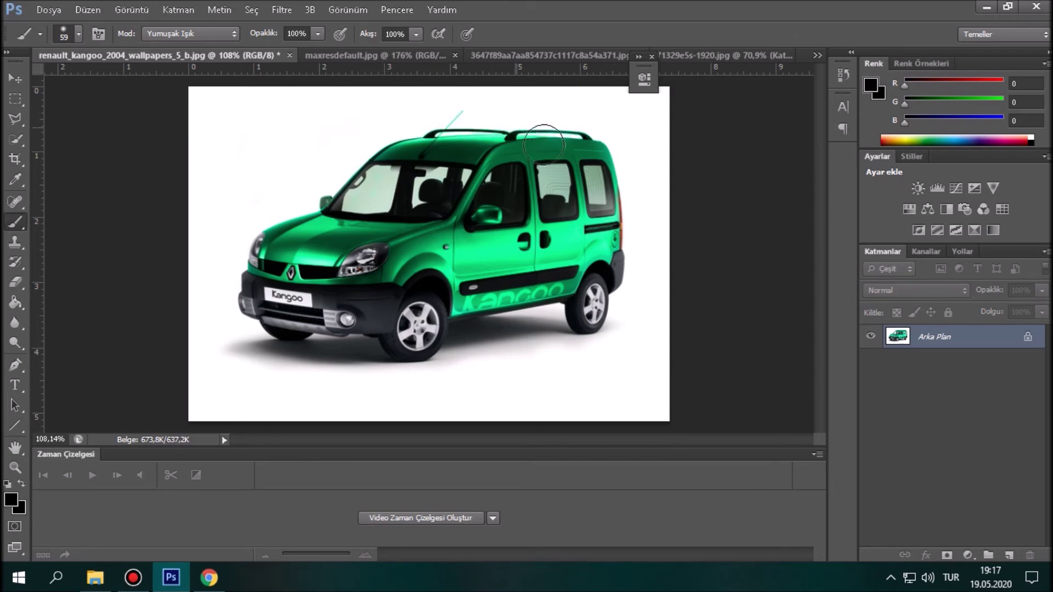
pyautogui.scroll(2, 503, 109)
pyautogui.scroll(3, 544, 141)
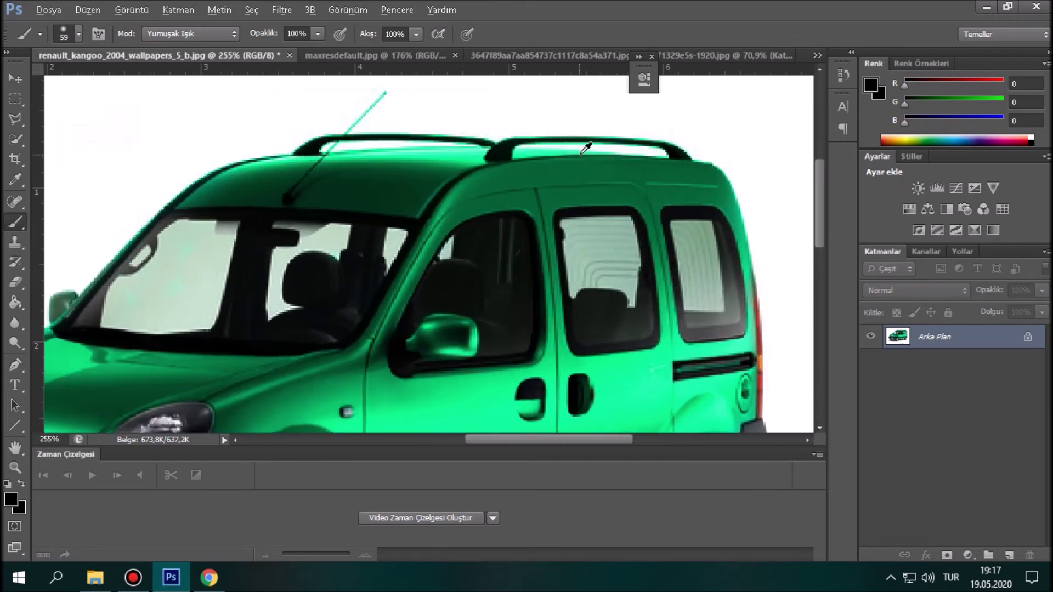
pyautogui.scroll(-5, 573, 164)
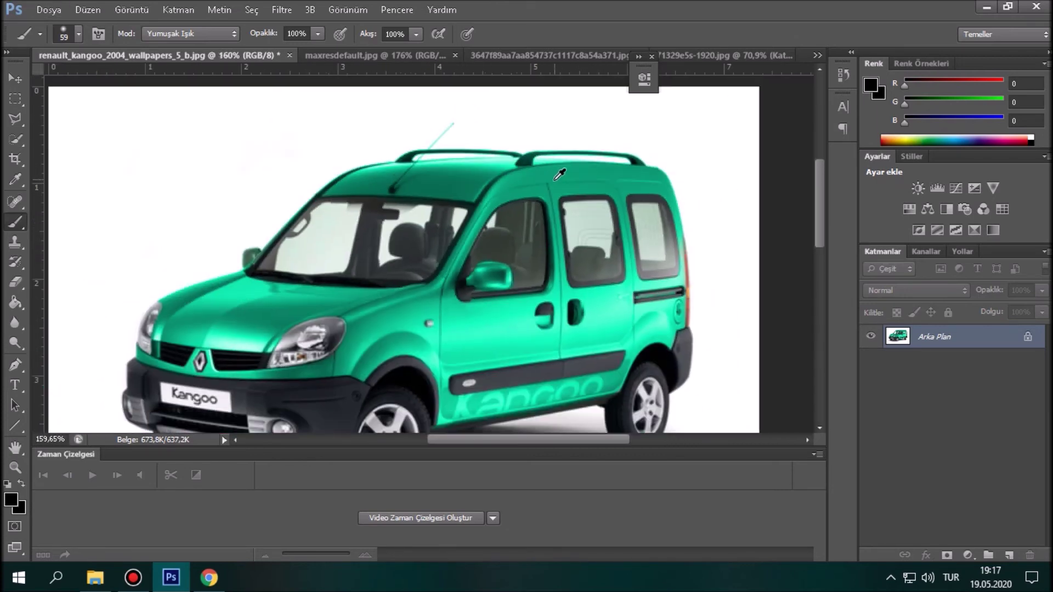
# - Restore the dark roof seam above the front pillar and the front foot of the rear roof rail with the 3 px History Brush
pyautogui.scroll(5, 571, 185)
pyautogui.scroll(1, 458, 90)
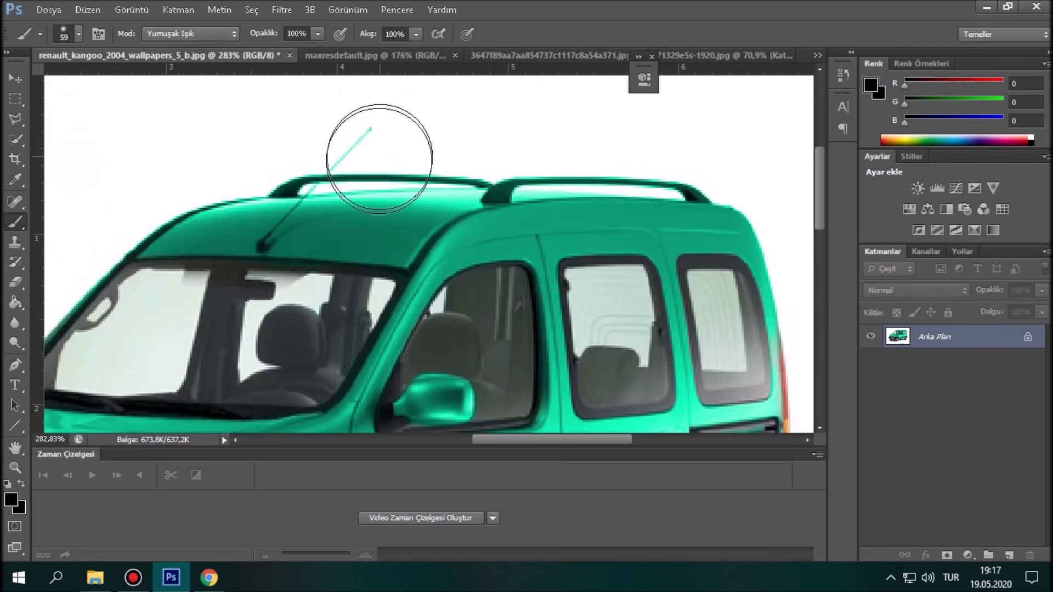
pyautogui.scroll(1, 388, 184)
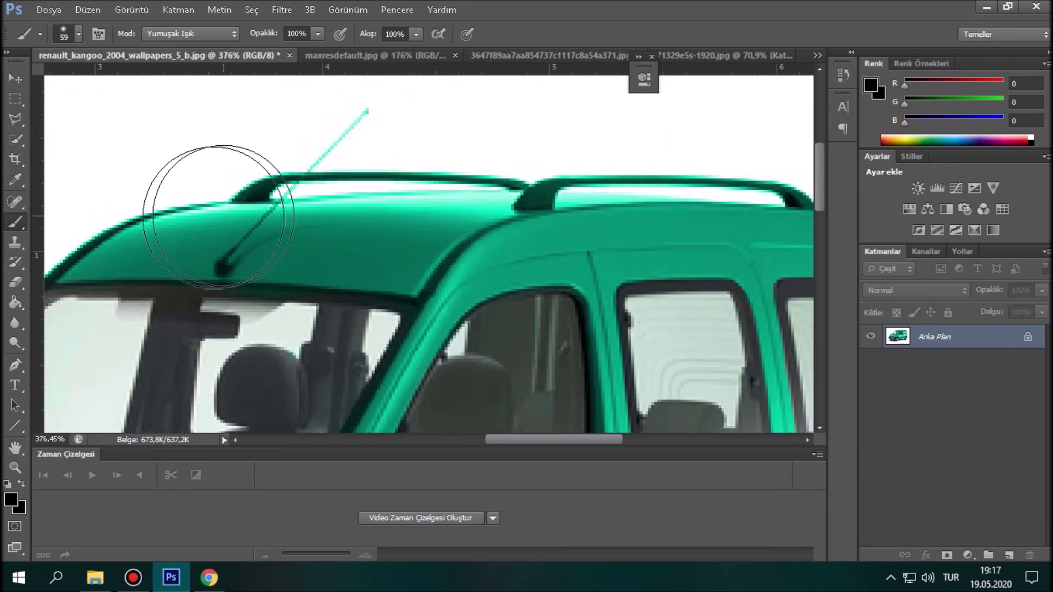
pyautogui.click(15, 261)
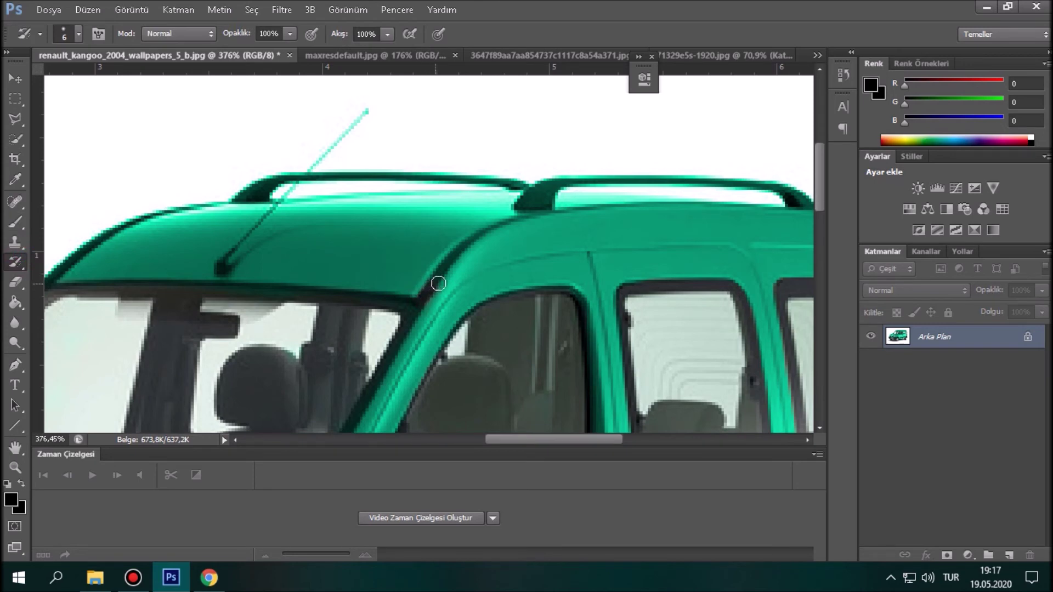
pyautogui.scroll(1, 452, 276)
pyautogui.keyDown('alt'); pyautogui.rightClick(459, 269); pyautogui.keyUp('alt')
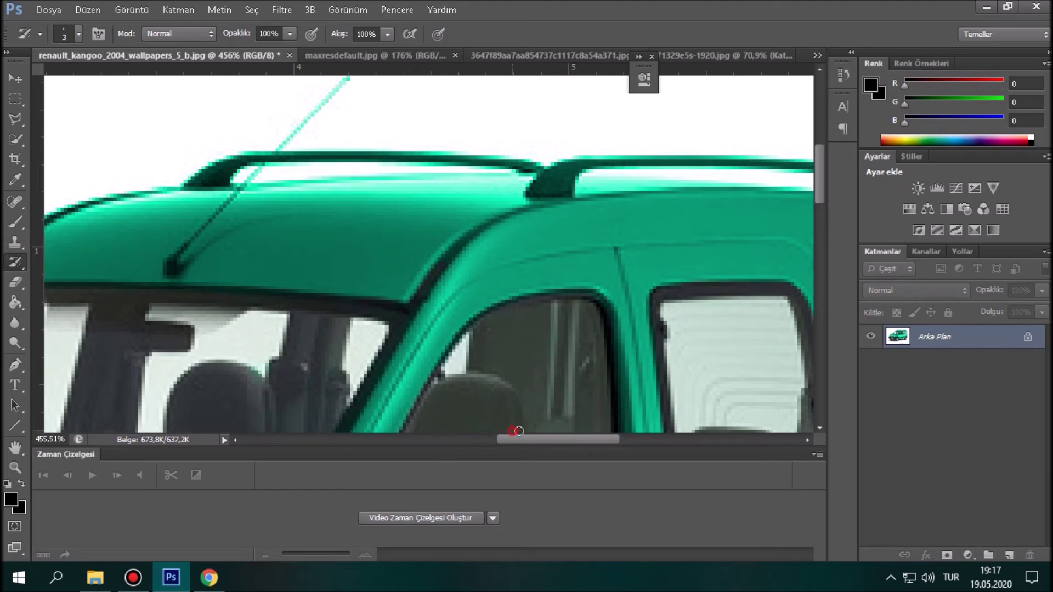
pyautogui.moveTo(544, 442); pyautogui.dragTo(566, 439)
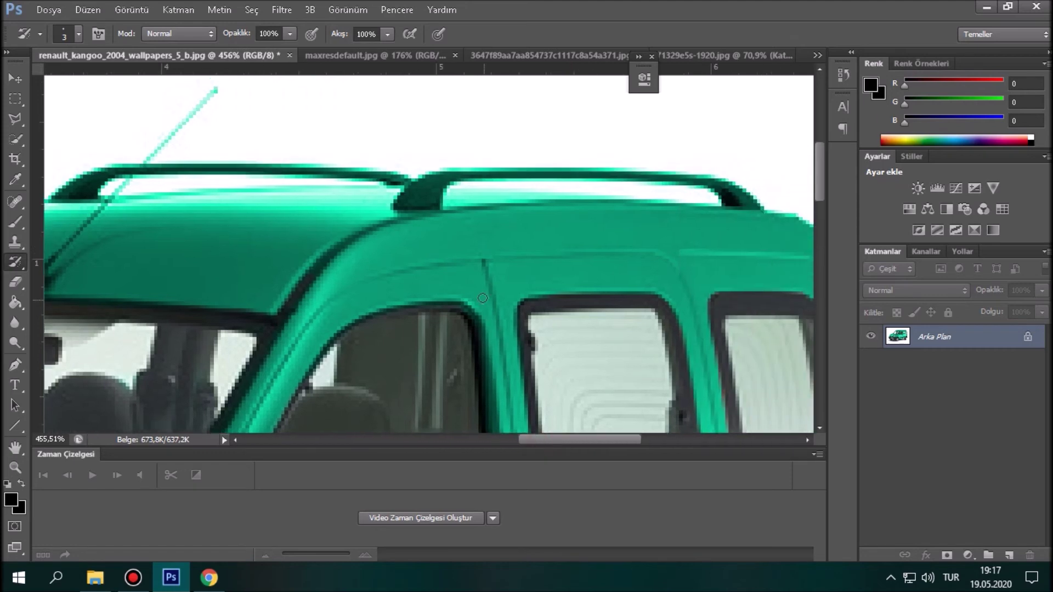
pyautogui.scroll(2, 450, 273)
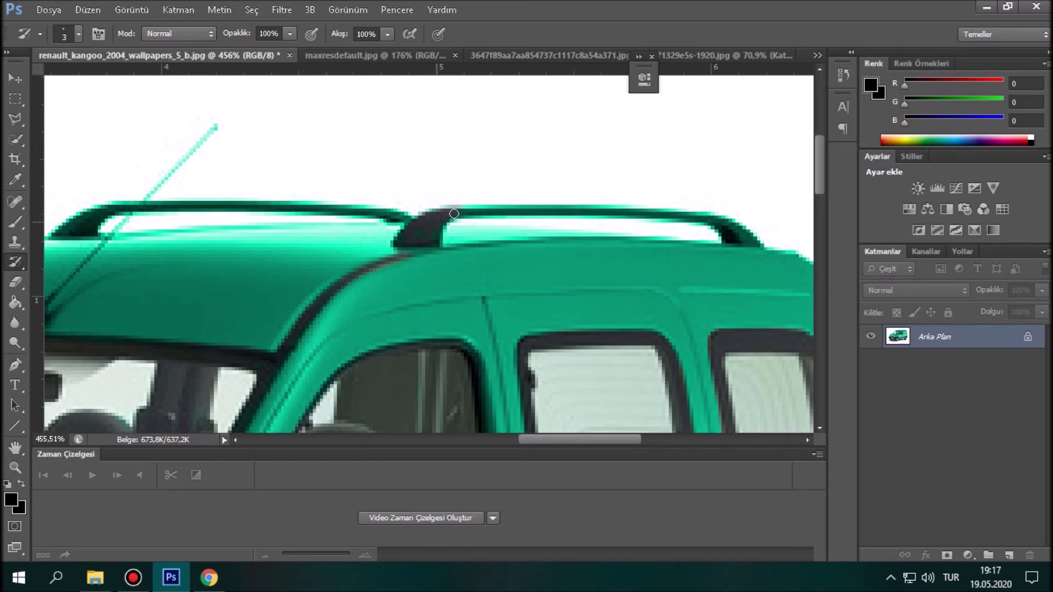
# - Enlarge the History Brush to 18 px and restore the original dark colour along the rear roof rail's bar
pyautogui.press(']')
pyautogui.press(']')
pyautogui.press(']')
pyautogui.press(']')
pyautogui.press(']')
pyautogui.press(']')
pyautogui.press(']')
pyautogui.press(']')
pyautogui.moveTo(428, 204)
pyautogui.mouseDown()
pyautogui.moveTo(599, 182)
pyautogui.moveTo(580, 189)
pyautogui.moveTo(684, 197)
pyautogui.mouseUp()
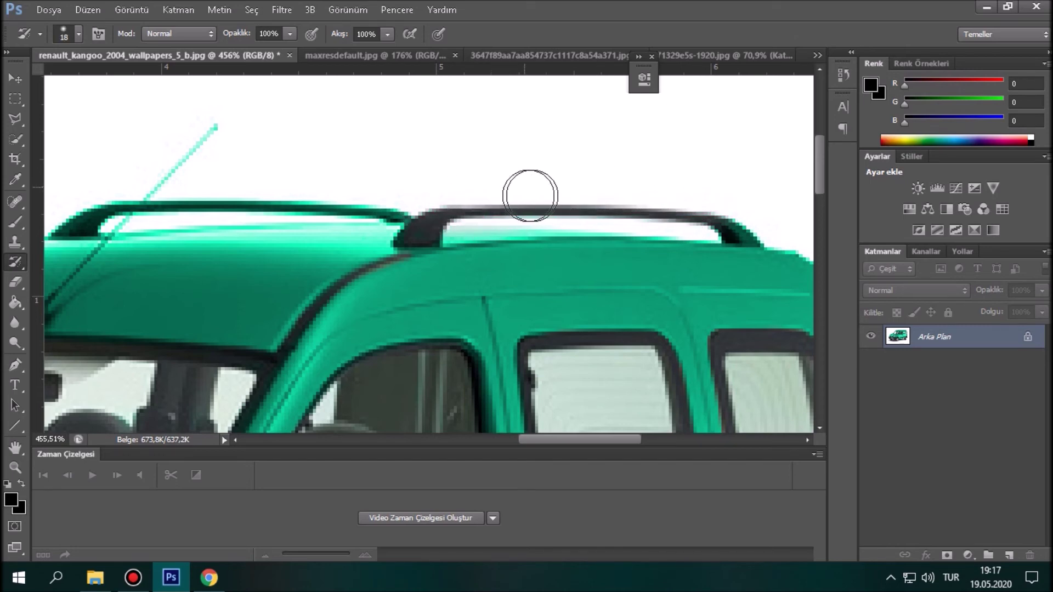
# - Restore the rear roof rail's back end, the front roof rail and the antenna with the 5 px History Brush
pyautogui.keyDown('alt'); pyautogui.rightClick(749, 219); pyautogui.keyUp('alt')
pyautogui.moveTo(729, 219); pyautogui.dragTo(757, 238)
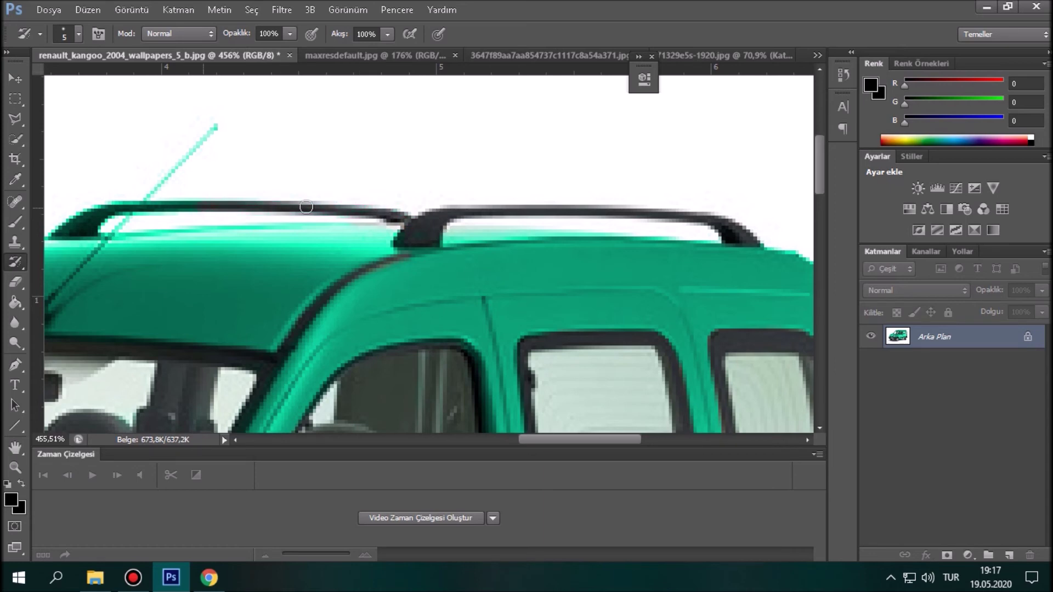
pyautogui.scroll(-4, 293, 206)
pyautogui.scroll(2, 199, 197)
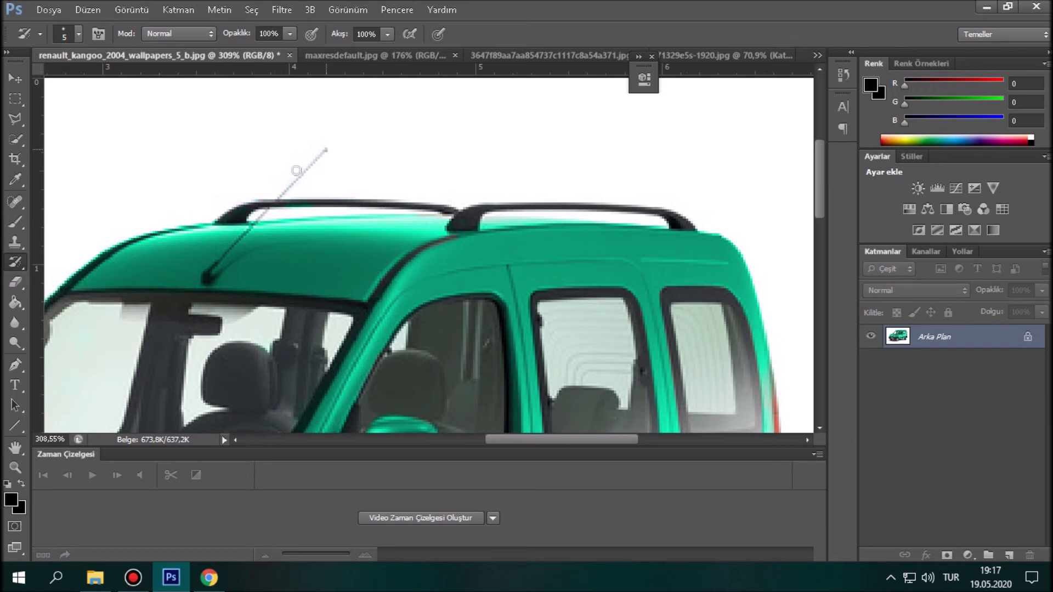
# - Darken the green body and windows by painting over them with a 73 px black brush in Soft Light (Yumuşak Işık) mode
pyautogui.scroll(-4, 299, 168)
pyautogui.scroll(-1, 329, 159)
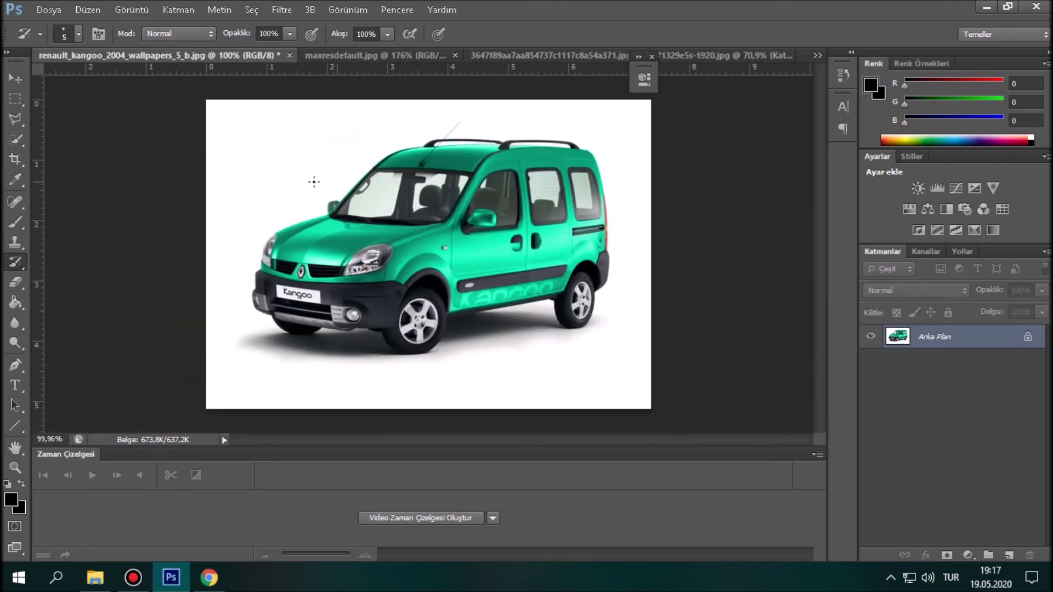
pyautogui.click(17, 222)
pyautogui.keyDown('alt'); pyautogui.rightClick(373, 217); pyautogui.keyUp('alt')
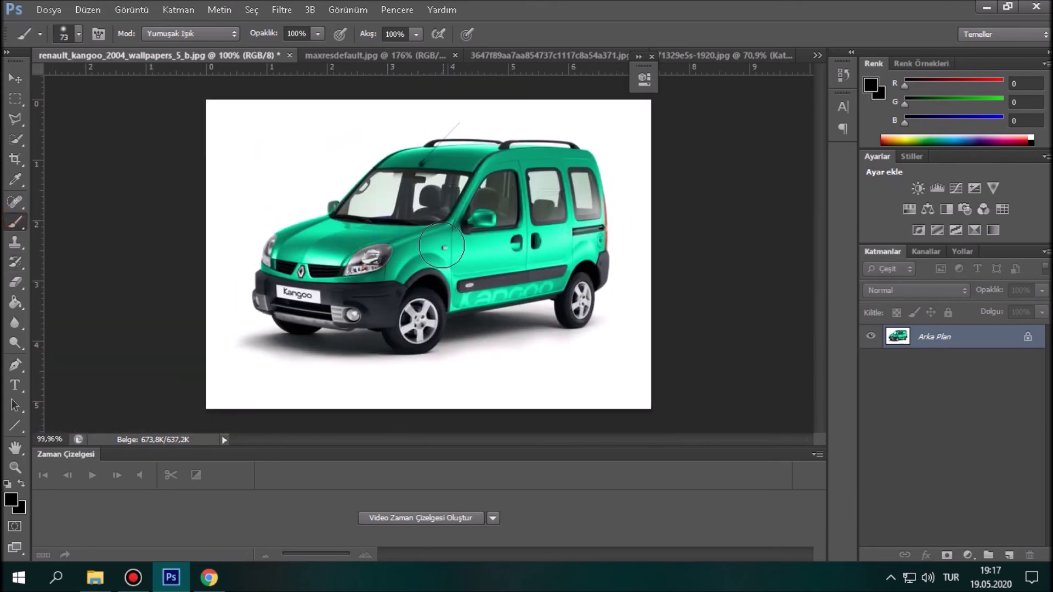
pyautogui.moveTo(420, 250)
pyautogui.mouseDown()
pyautogui.moveTo(304, 253)
pyautogui.moveTo(283, 244)
pyautogui.moveTo(373, 203)
pyautogui.moveTo(462, 189)
pyautogui.moveTo(409, 233)
pyautogui.moveTo(444, 256)
pyautogui.moveTo(557, 240)
pyautogui.moveTo(494, 206)
pyautogui.moveTo(488, 170)
pyautogui.moveTo(434, 164)
pyautogui.moveTo(505, 174)
pyautogui.moveTo(565, 165)
pyautogui.moveTo(579, 225)
pyautogui.moveTo(587, 217)
pyautogui.moveTo(575, 226)
pyautogui.moveTo(581, 236)
pyautogui.moveTo(516, 277)
pyautogui.moveTo(473, 287)
pyautogui.moveTo(469, 277)
pyautogui.moveTo(524, 235)
pyautogui.mouseUp()
pyautogui.scroll(-1, 516, 201)
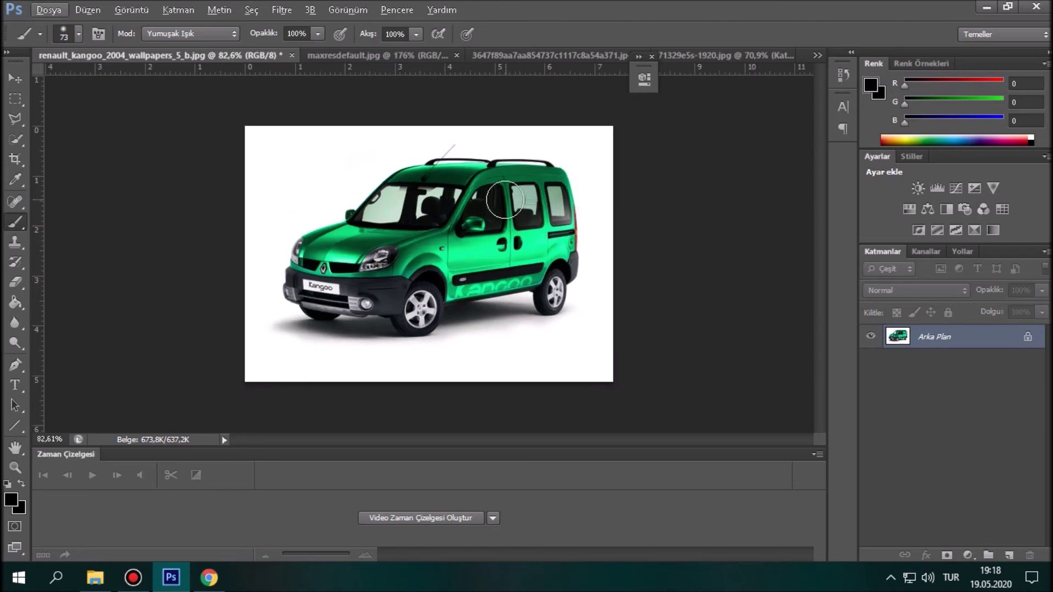
# - Duplicate the background layer as "Arka Plan kopya" in the same document
pyautogui.scroll(1, 444, 177)
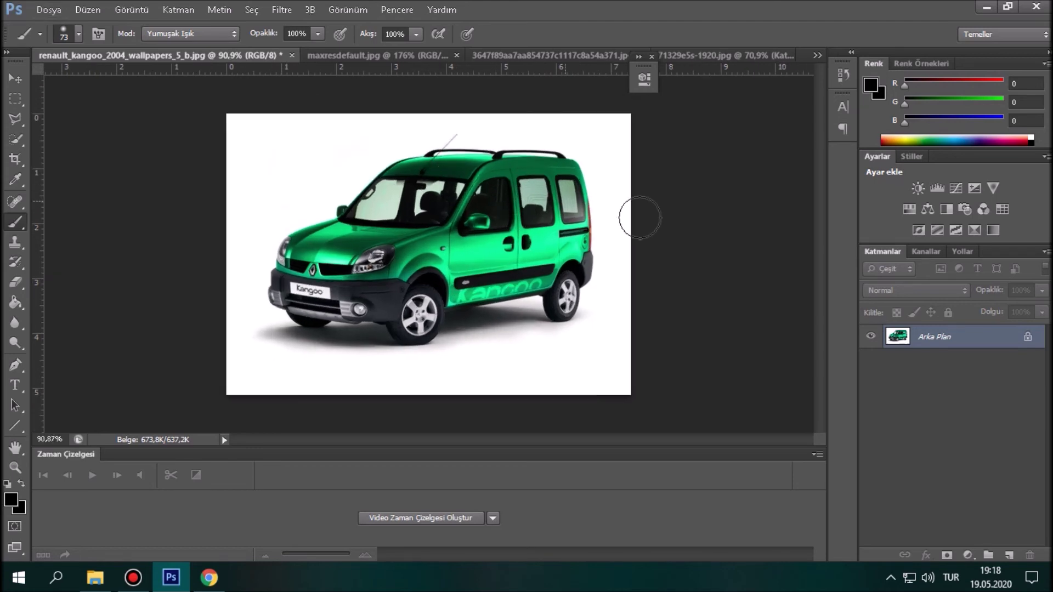
pyautogui.rightClick(920, 336)
pyautogui.click(949, 365)
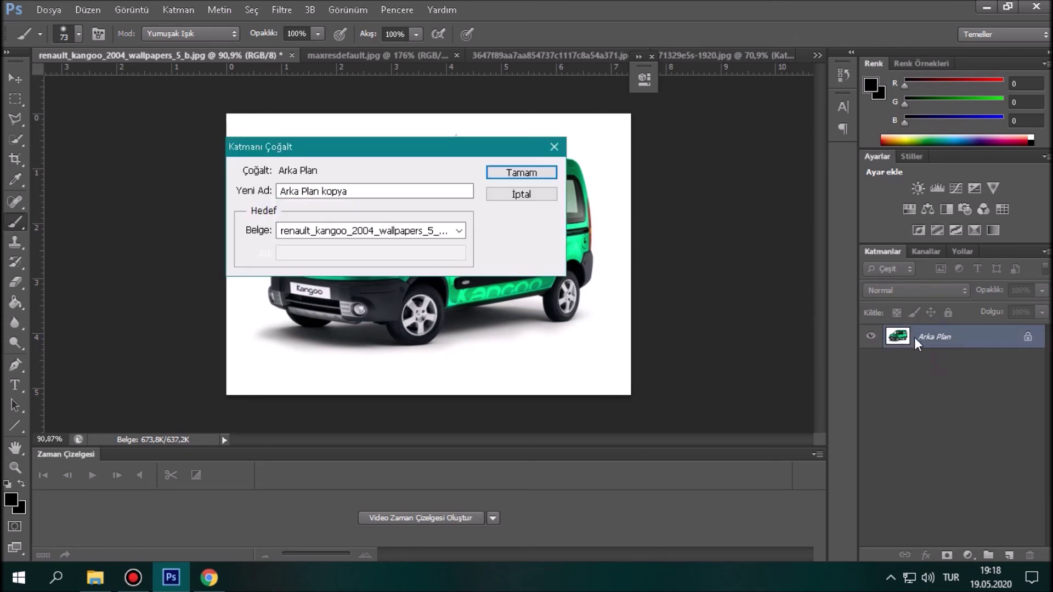
pyautogui.click(501, 170)
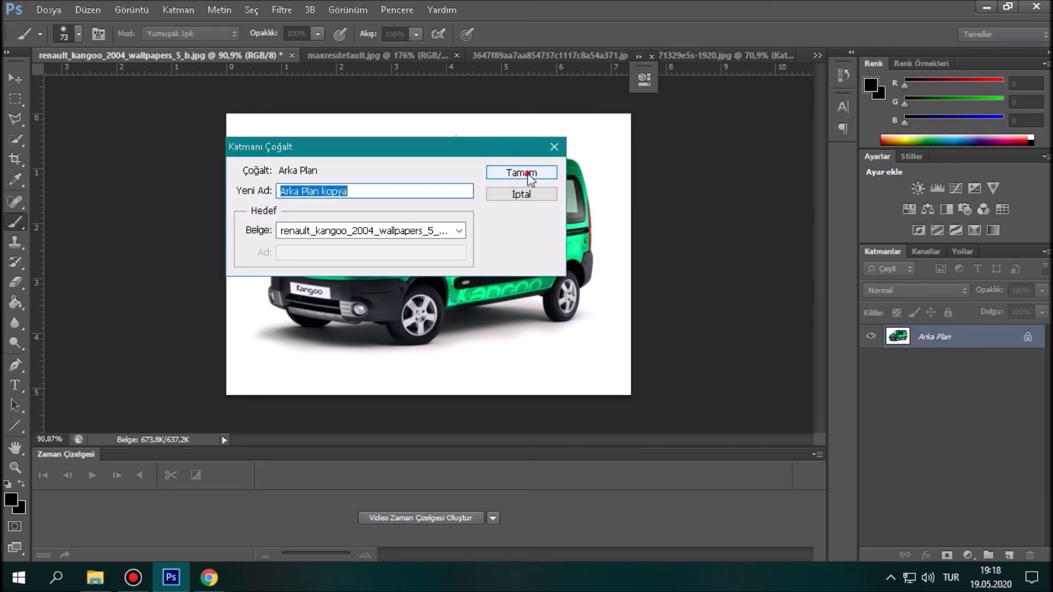
# - Start a Pen tool path outside the image's left edge and trace it along the lower edge of the front bumper
pyautogui.click(15, 119)
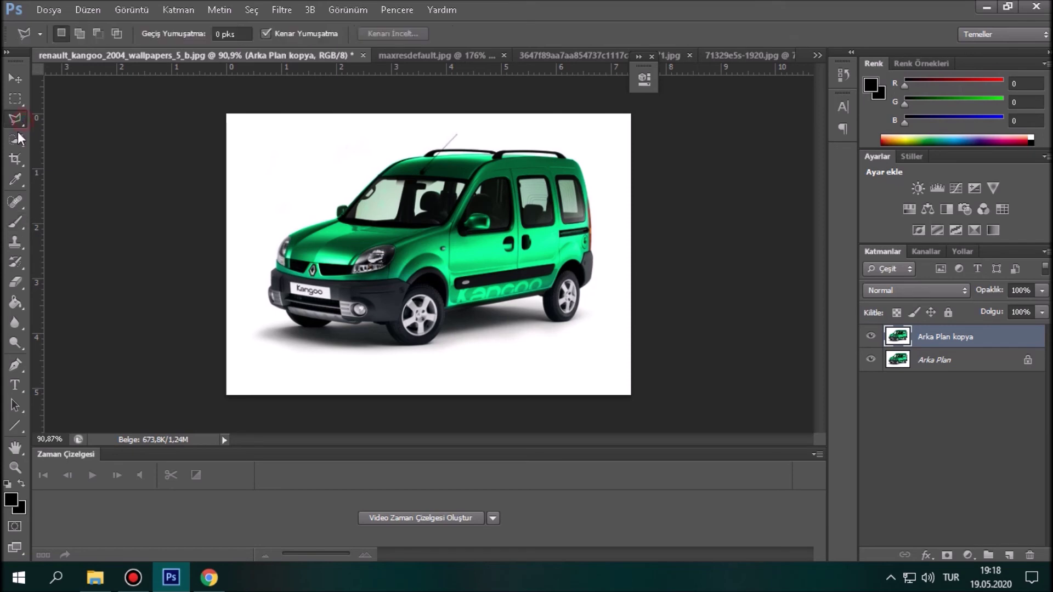
pyautogui.click(16, 364)
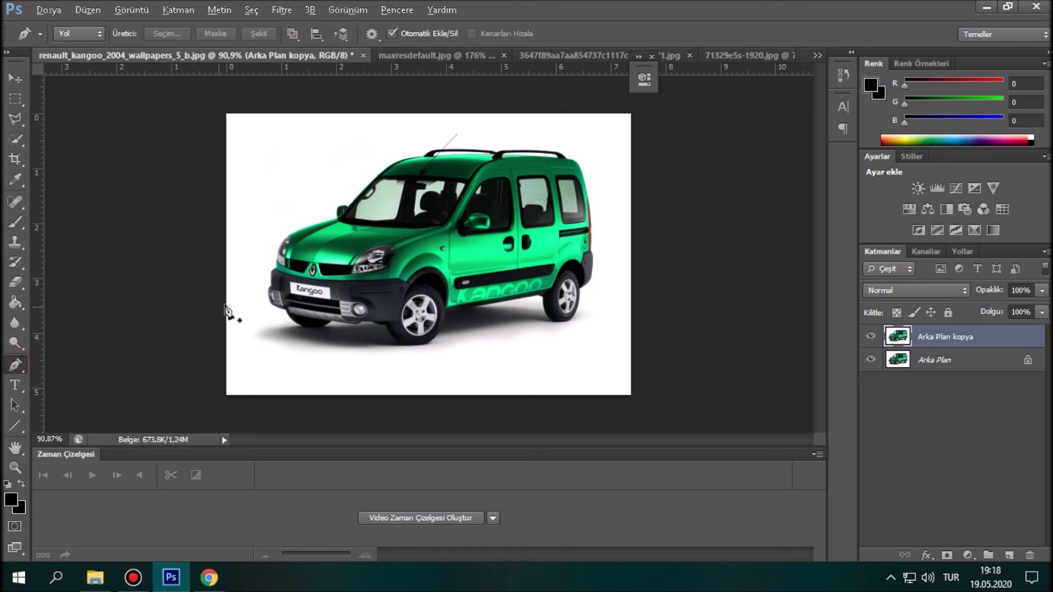
pyautogui.scroll(3, 223, 311)
pyautogui.click(160, 290)
pyautogui.click(182, 298)
pyautogui.click(208, 313)
pyautogui.click(236, 324)
pyautogui.click(251, 332)
pyautogui.click(273, 336)
pyautogui.click(287, 344)
pyautogui.click(386, 361)
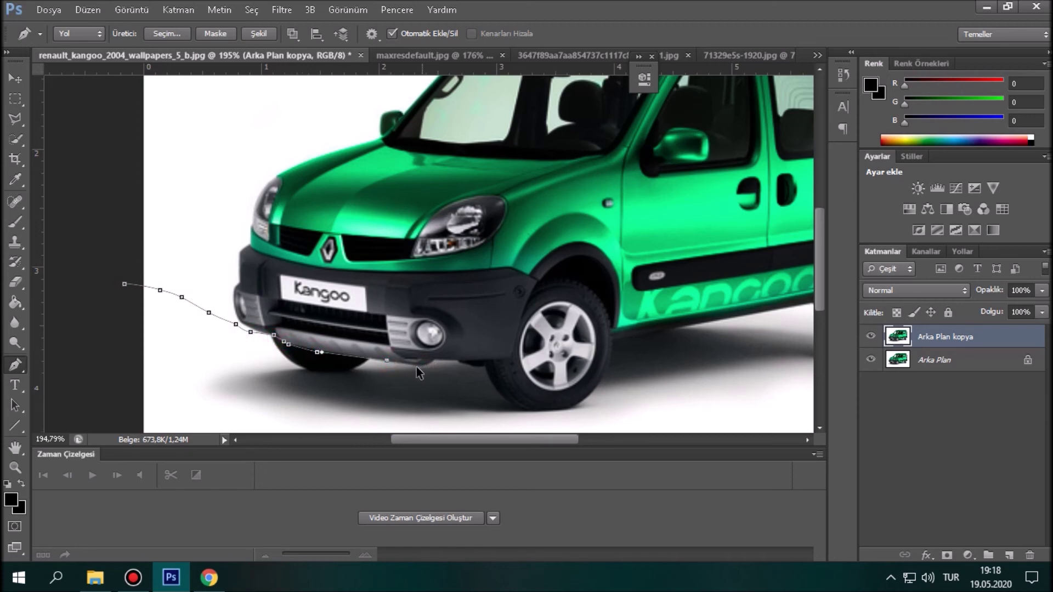
# - Continue the path under the fog light and around the bumper's corner to the front wheel
pyautogui.click(408, 370)
pyautogui.click(468, 360)
pyautogui.click(494, 362)
pyautogui.click(505, 360)
pyautogui.click(513, 354)
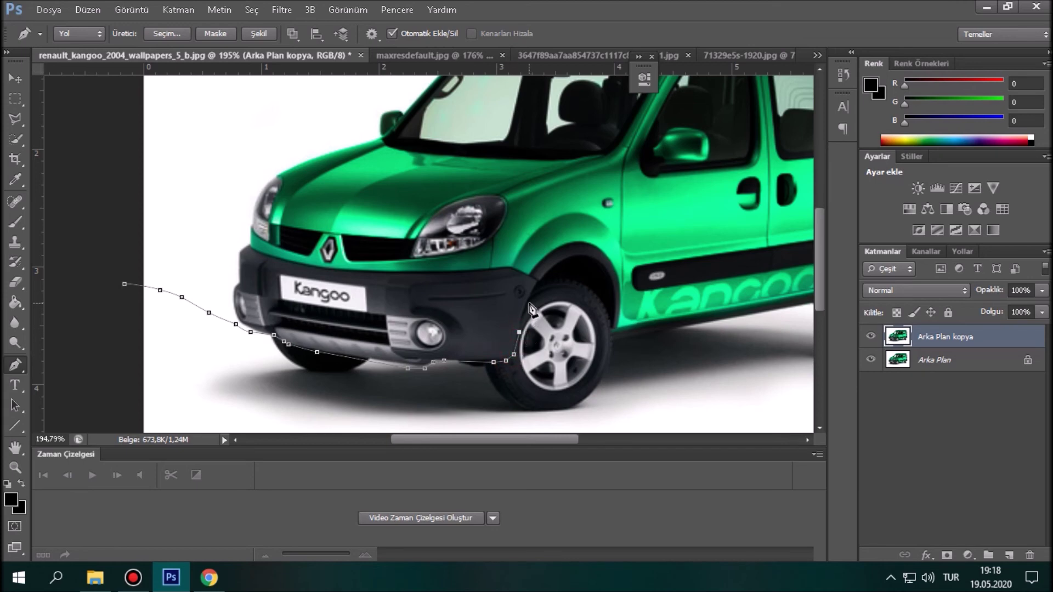
pyautogui.scroll(3, 527, 332)
pyautogui.click(516, 336)
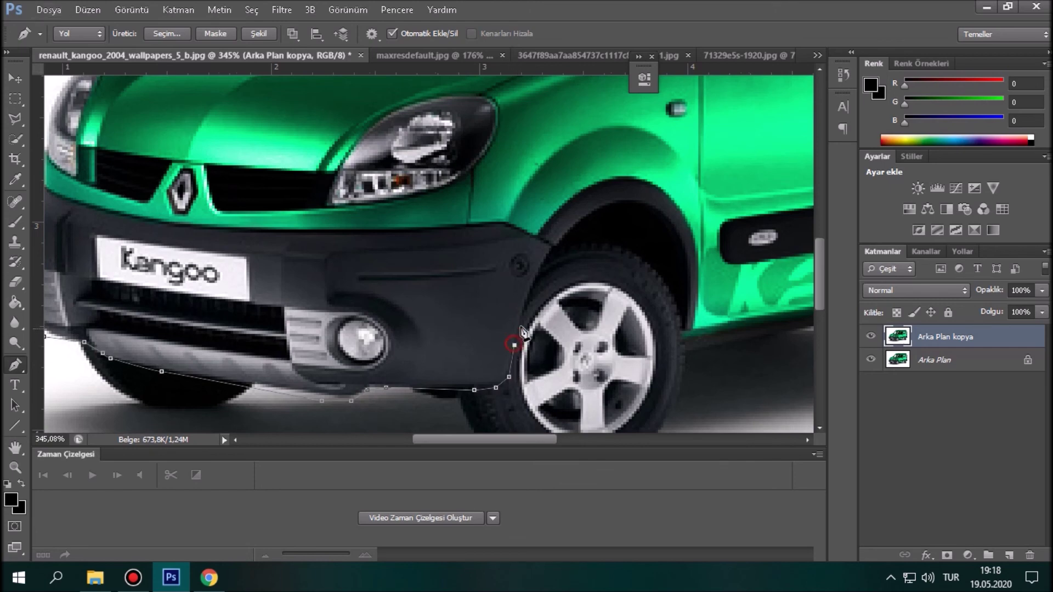
# - Trace the path over the front wheel arch down to the start of the door sill, redoing the misplaced anchor points
pyautogui.click(528, 297)
pyautogui.click(544, 260)
pyautogui.click(570, 230)
pyautogui.click(603, 209)
pyautogui.click(626, 204)
pyautogui.click(658, 210)
pyautogui.click(669, 225)
pyautogui.click(685, 250)
pyautogui.click(691, 281)
pyautogui.hotkey('ctrl', 'z')
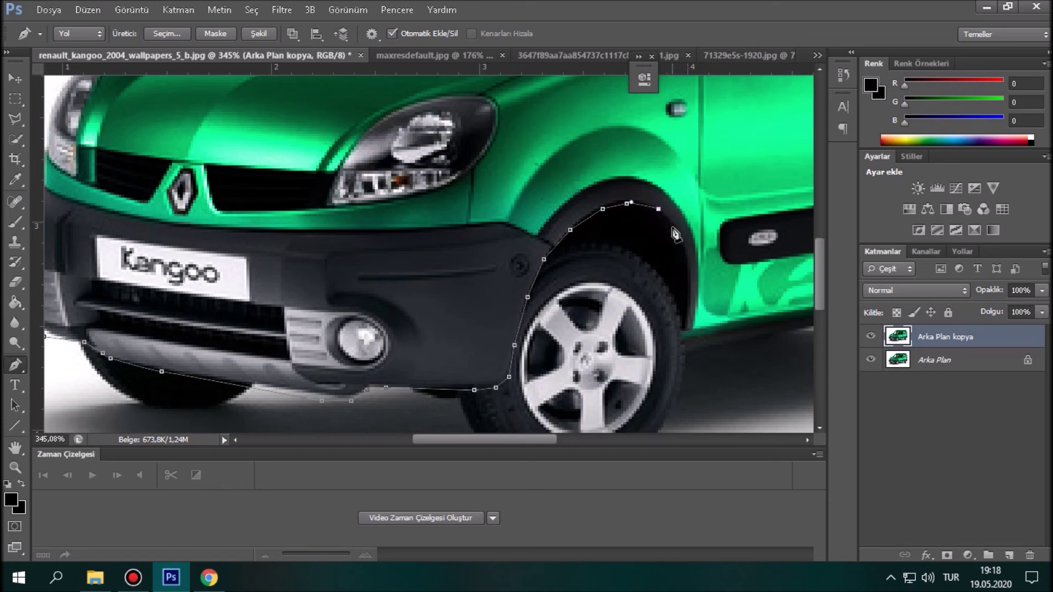
pyautogui.click(675, 230)
pyautogui.click(686, 257)
pyautogui.click(688, 294)
pyautogui.click(685, 327)
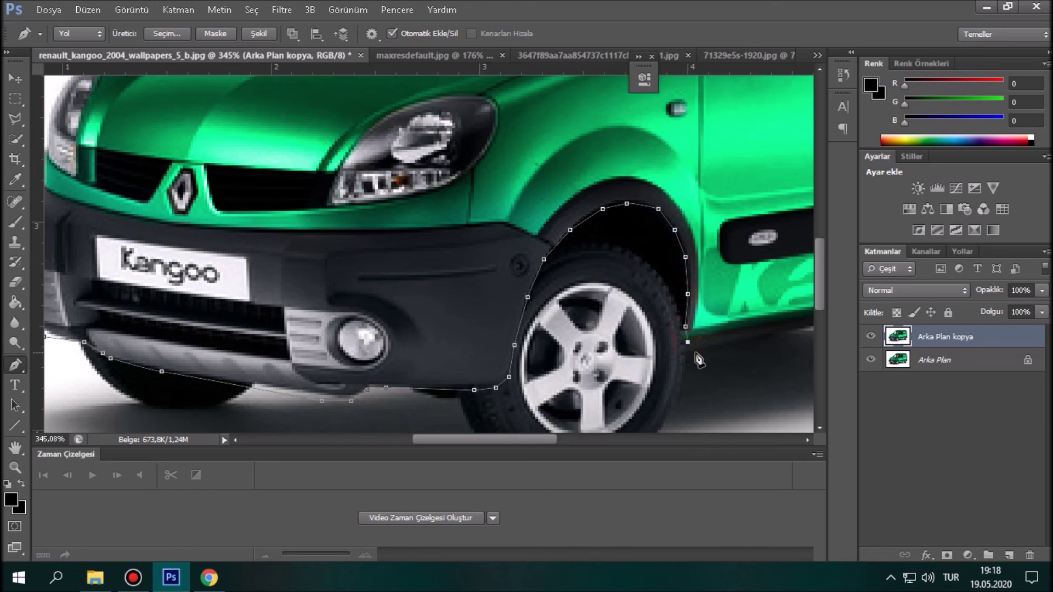
# - Extend the path along the sill below the Kangoo lettering to the front edge of the rear wheel arch
pyautogui.moveTo(548, 440); pyautogui.dragTo(632, 351)
pyautogui.click(636, 291)
pyautogui.click(670, 282)
pyautogui.scroll(1, 702, 301)
pyautogui.click(689, 310)
pyautogui.click(714, 259)
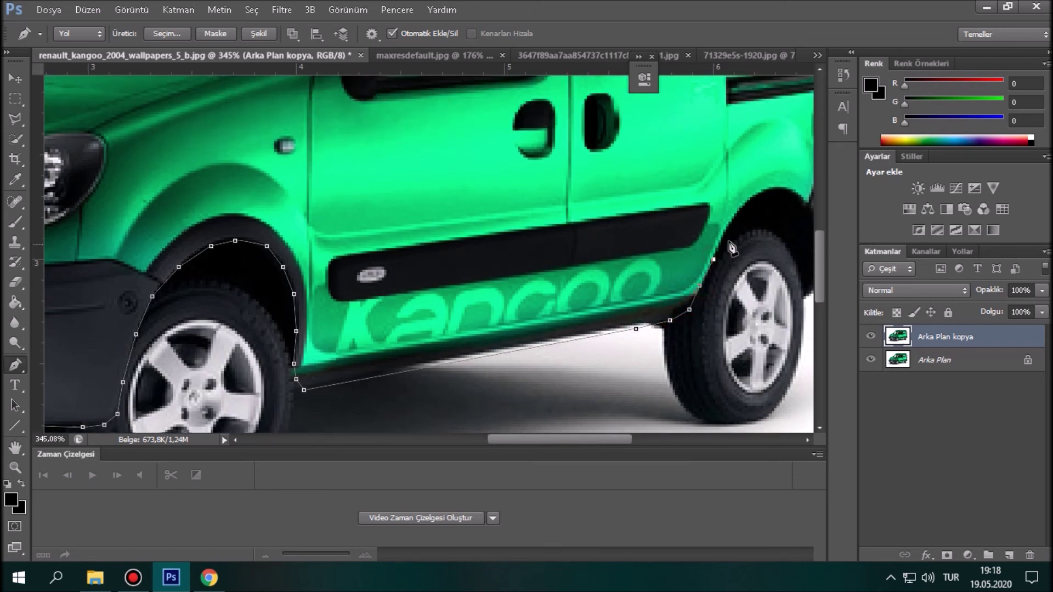
# - Trace the path over the rear wheel arch to the rear bumper's lower edge, replacing the misplaced anchor points
pyautogui.click(732, 227)
pyautogui.click(748, 208)
pyautogui.click(761, 197)
pyautogui.click(776, 195)
pyautogui.hotkey('ctrl', 'alt', 'z')
pyautogui.hotkey('ctrl', 'alt', 'z')
pyautogui.click(737, 214)
pyautogui.click(753, 197)
pyautogui.click(773, 190)
pyautogui.click(782, 193)
pyautogui.click(793, 197)
pyautogui.moveTo(619, 440); pyautogui.dragTo(665, 439)
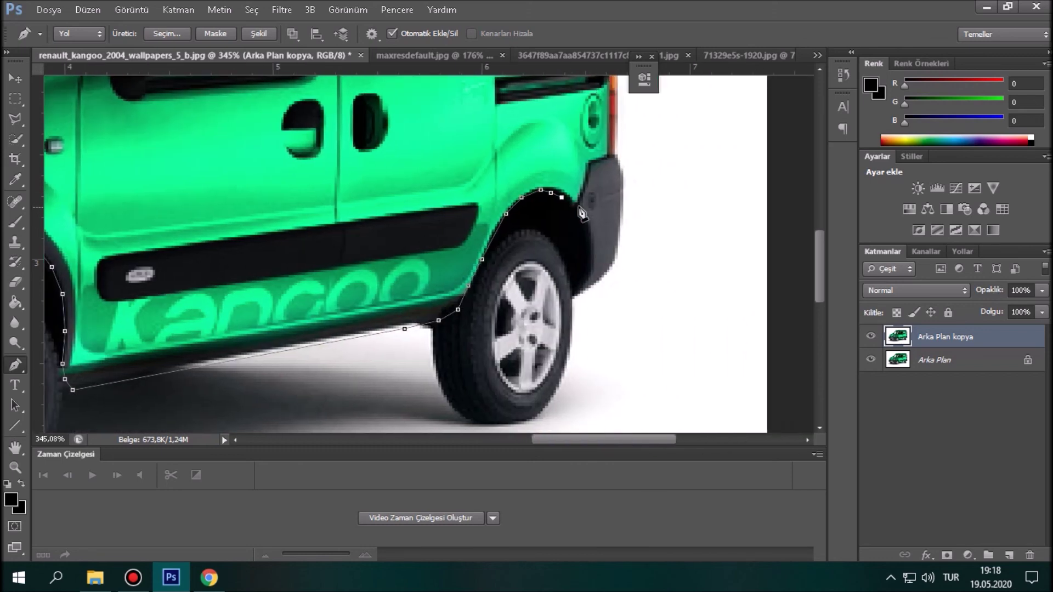
pyautogui.click(585, 227)
pyautogui.click(600, 294)
# - Close the path by routing it around the car's rear, roof and front outside the canvas
pyautogui.scroll(-7, 663, 277)
pyautogui.click(713, 272)
pyautogui.moveTo(710, 158); pyautogui.dragTo(678, 117)
pyautogui.click(600, 93)
pyautogui.click(270, 101)
pyautogui.moveTo(156, 182); pyautogui.dragTo(160, 200)
pyautogui.click(214, 287)
# - Convert the closed path into a new anti-aliased selection with a 1.6 px feather radius
pyautogui.rightClick(338, 238)
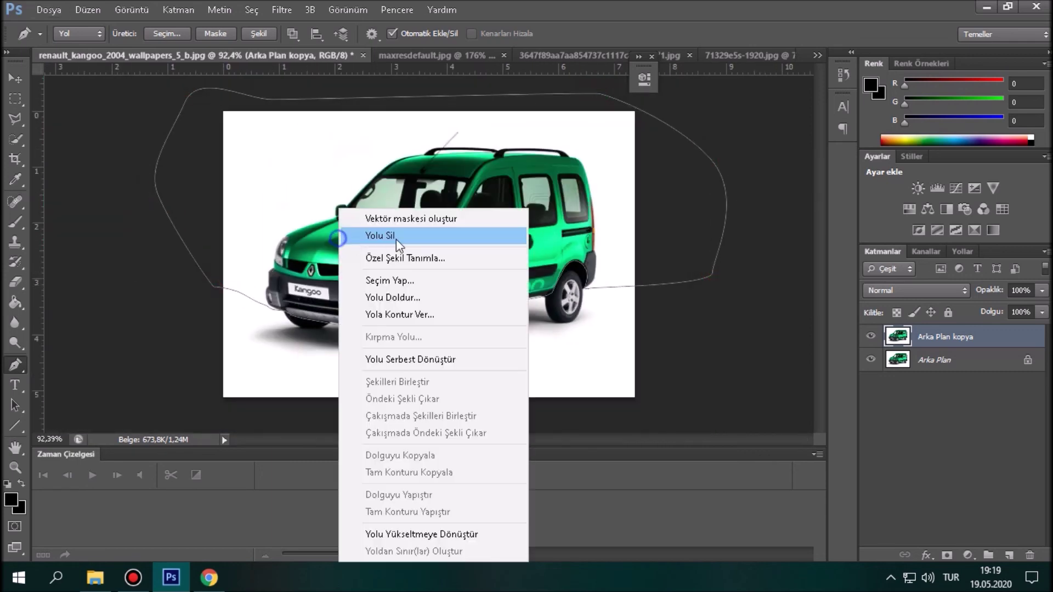
pyautogui.click(424, 284)
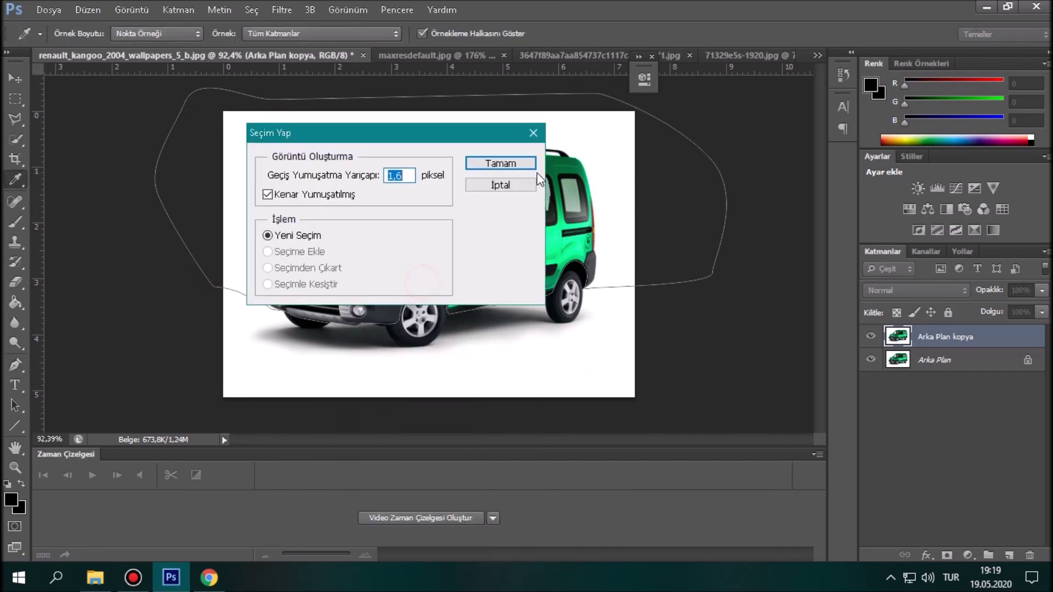
pyautogui.click(509, 163)
# - Lower the selected car body over its wheels with Free Transform, placing its centre at X 300.5 px and Y 145 px
pyautogui.click(15, 119)
pyautogui.hotkey('ctrl', 't')
pyautogui.press('Down')
pyautogui.press('Down')
pyautogui.press('Down')
pyautogui.press('Down')
pyautogui.press('Down')
pyautogui.press('Down')
pyautogui.press('Down')
pyautogui.press('Down')
pyautogui.press('Down')
pyautogui.press('Down')
pyautogui.press('Down')
pyautogui.press('Down')
pyautogui.press('Down')
pyautogui.press('Down')
pyautogui.press('Down')
pyautogui.press('Down')
pyautogui.press('Down')
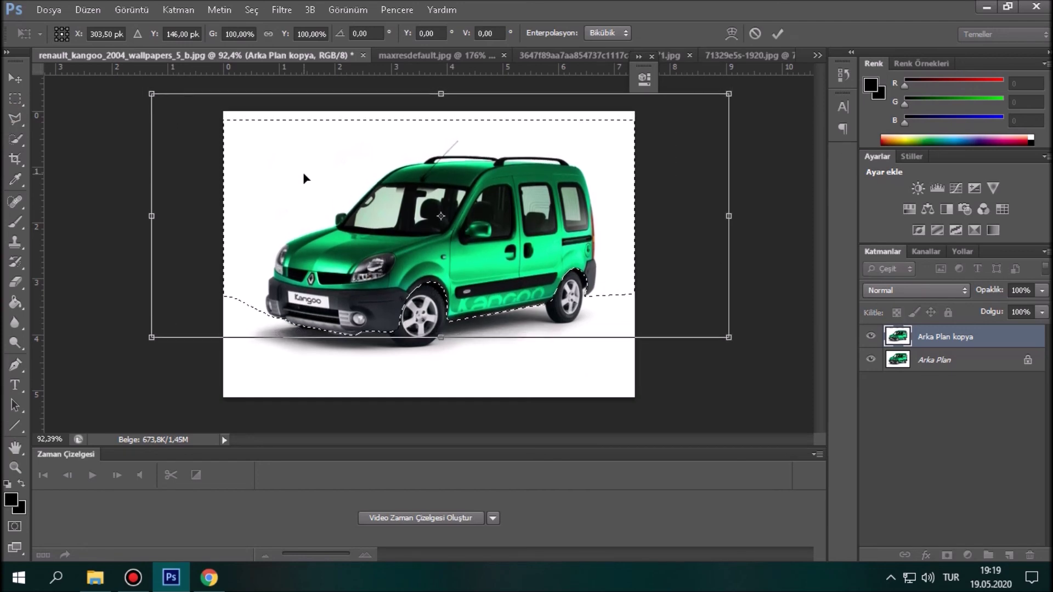
pyautogui.press('Left')
pyautogui.press('Left')
pyautogui.press('Left')
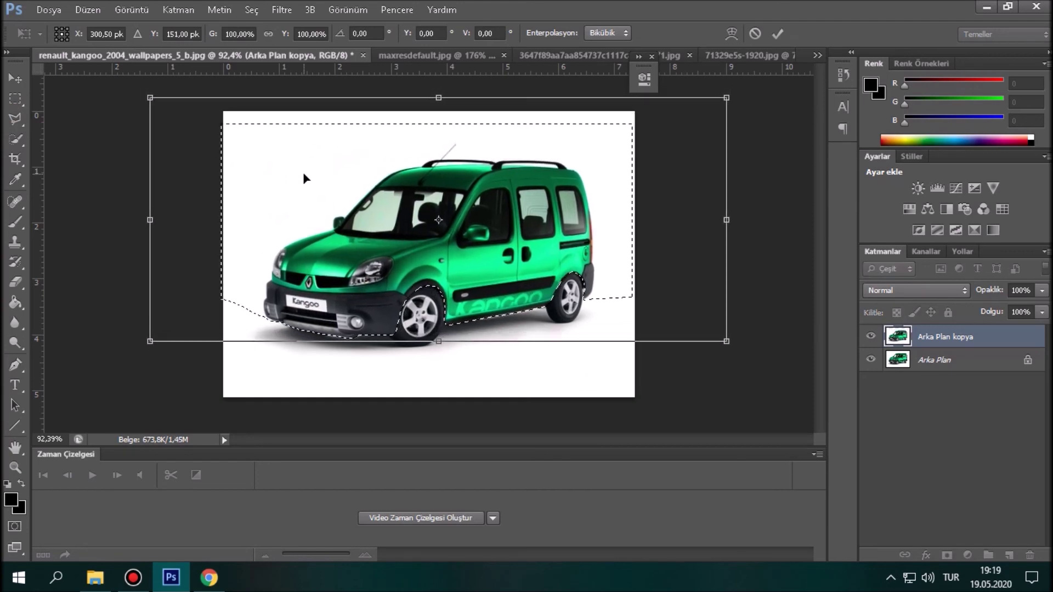
pyautogui.press('Down')
pyautogui.press('Up')
pyautogui.press('Up')
pyautogui.press('Up')
pyautogui.press('Up')
pyautogui.press('Up')
pyautogui.press('Up')
pyautogui.press('Up')
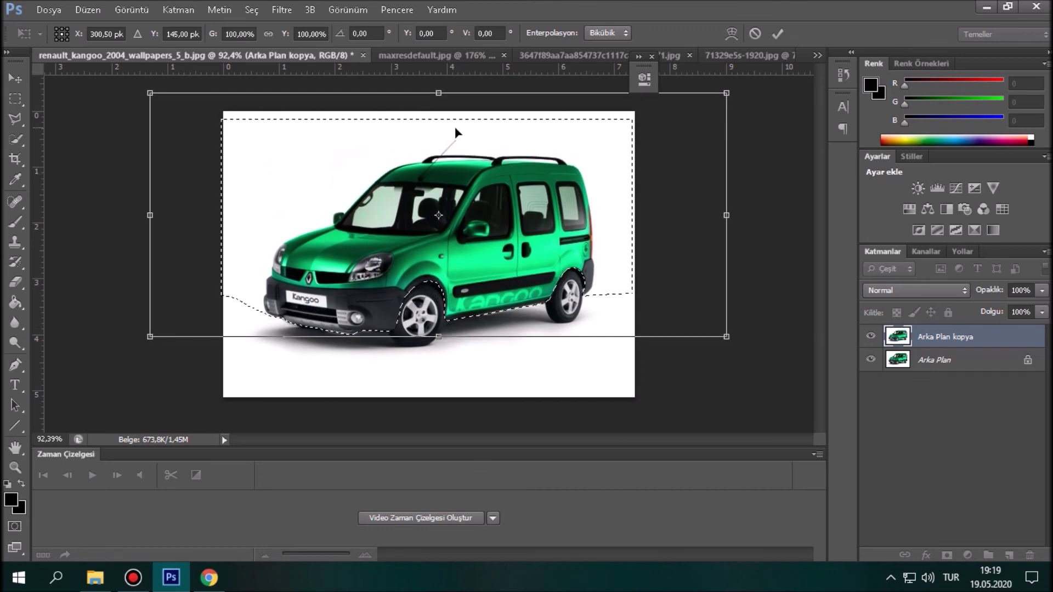
# - Rotate the body to about -2.06°, shift it further left and down over the wheels, and apply the transform
pyautogui.moveTo(756, 184); pyautogui.dragTo(750, 161)
pyautogui.press('Left')
pyautogui.press('Left')
pyautogui.press('Left')
pyautogui.press('Left')
pyautogui.press('Left')
pyautogui.press('Left')
pyautogui.press('Down')
pyautogui.press('Down')
pyautogui.press('Down')
pyautogui.press('Down')
pyautogui.press('Down')
pyautogui.press('Down')
pyautogui.press('Down')
pyautogui.press('Down')
pyautogui.press('Down')
pyautogui.press('Down')
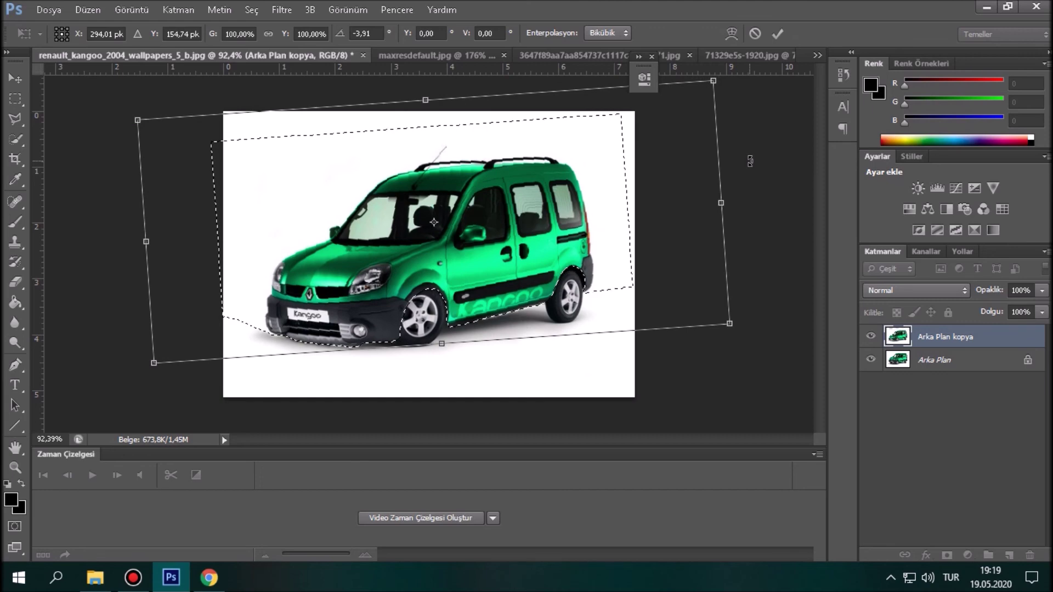
pyautogui.moveTo(749, 140)
pyautogui.mouseDown()
pyautogui.moveTo(768, 141)
pyautogui.moveTo(762, 147)
pyautogui.mouseUp()
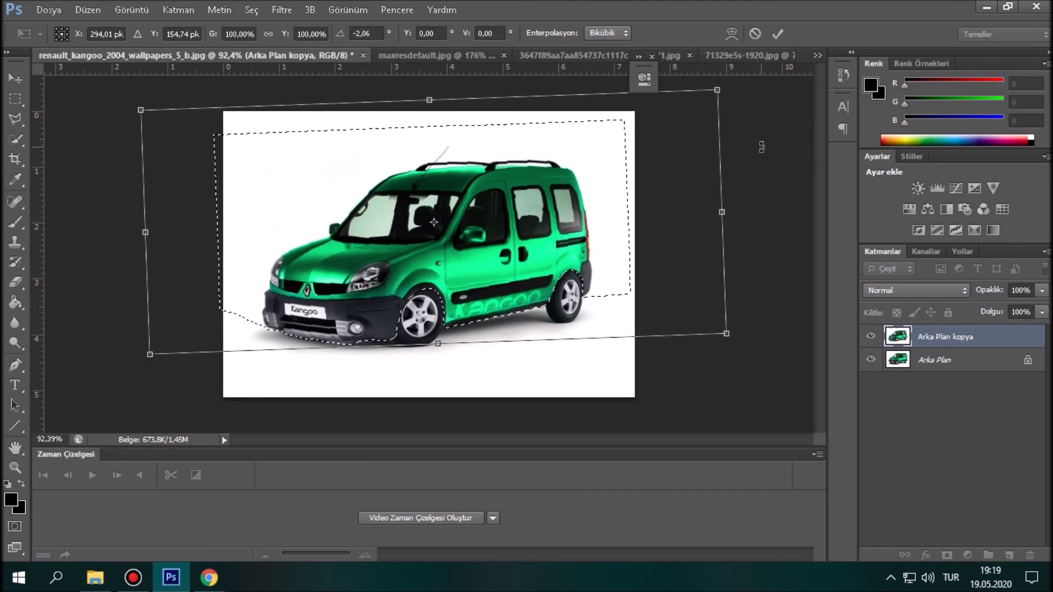
pyautogui.press('Return')
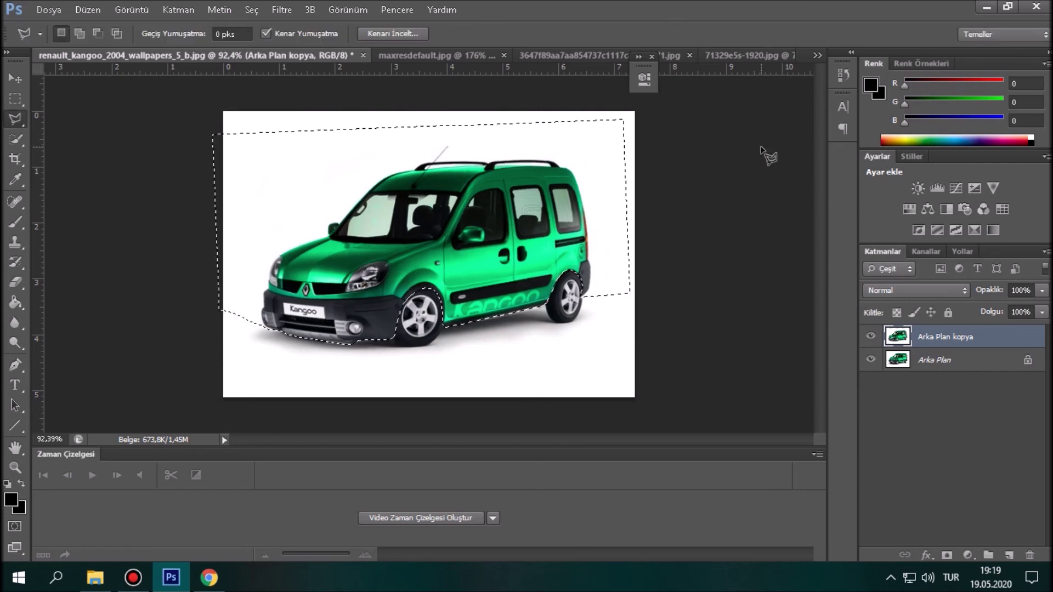
# - Deselect, then free-transform the copied layer 1 px to the left and stretch it upward to about 107.2% height
pyautogui.click(302, 121)
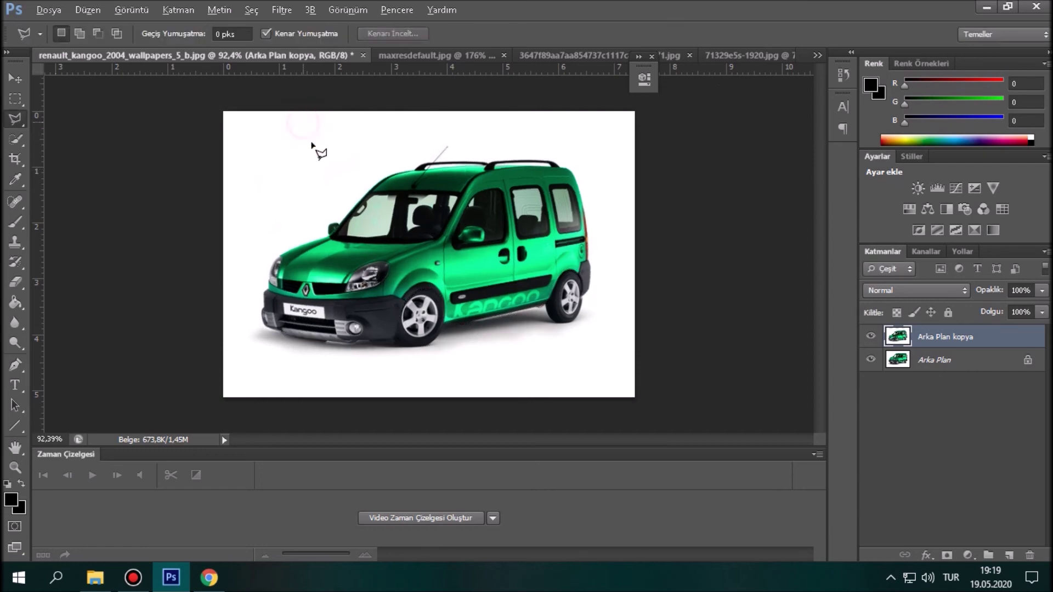
pyautogui.scroll(2, 520, 318)
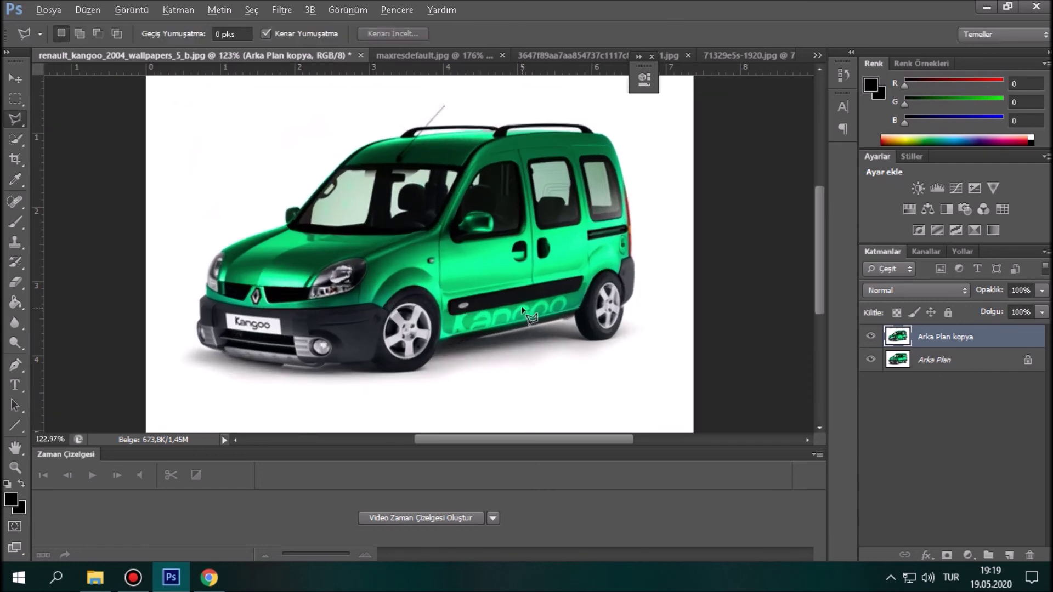
pyautogui.hotkey('ctrl', 't')
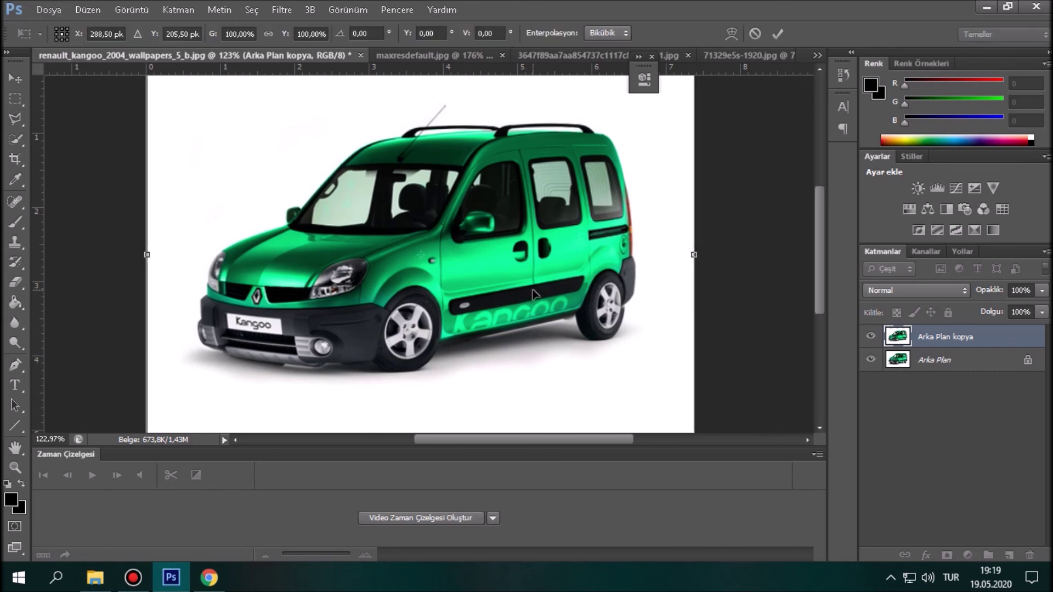
pyautogui.press('Left')
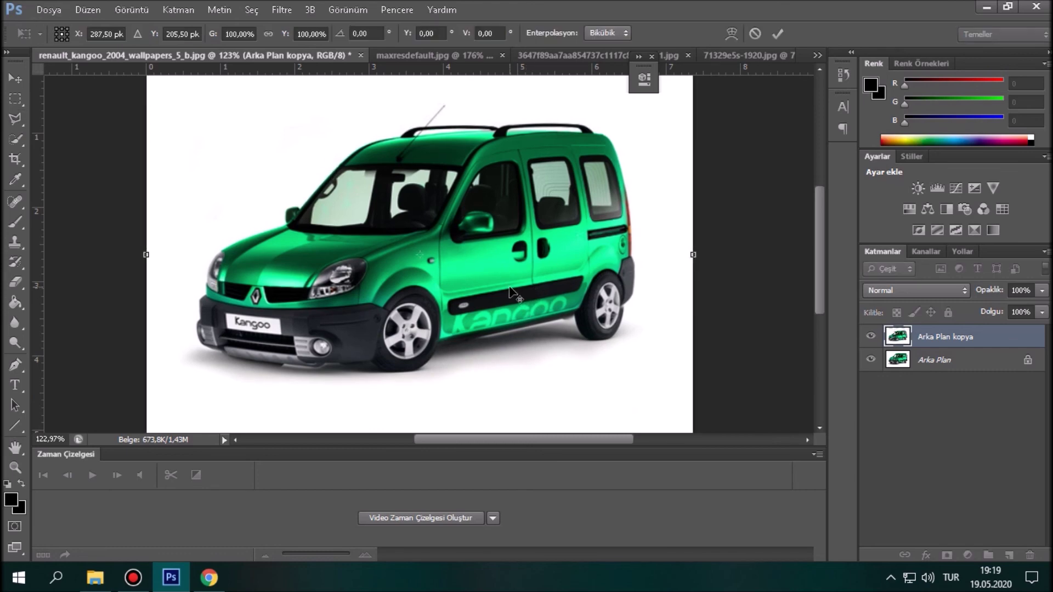
pyautogui.scroll(-1, 457, 229)
pyautogui.scroll(5, 576, 286)
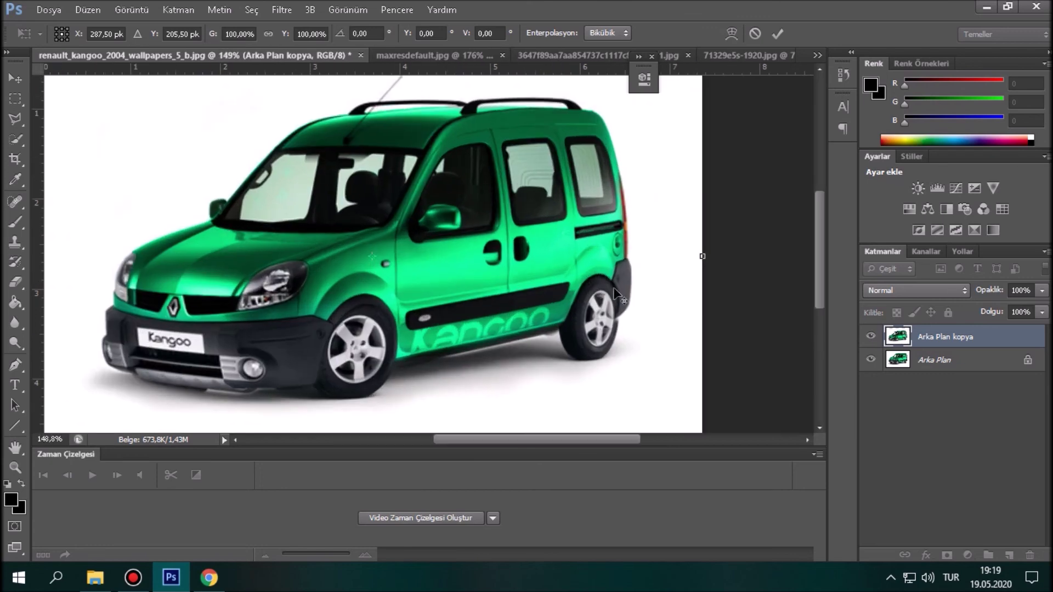
pyautogui.scroll(-5, 628, 294)
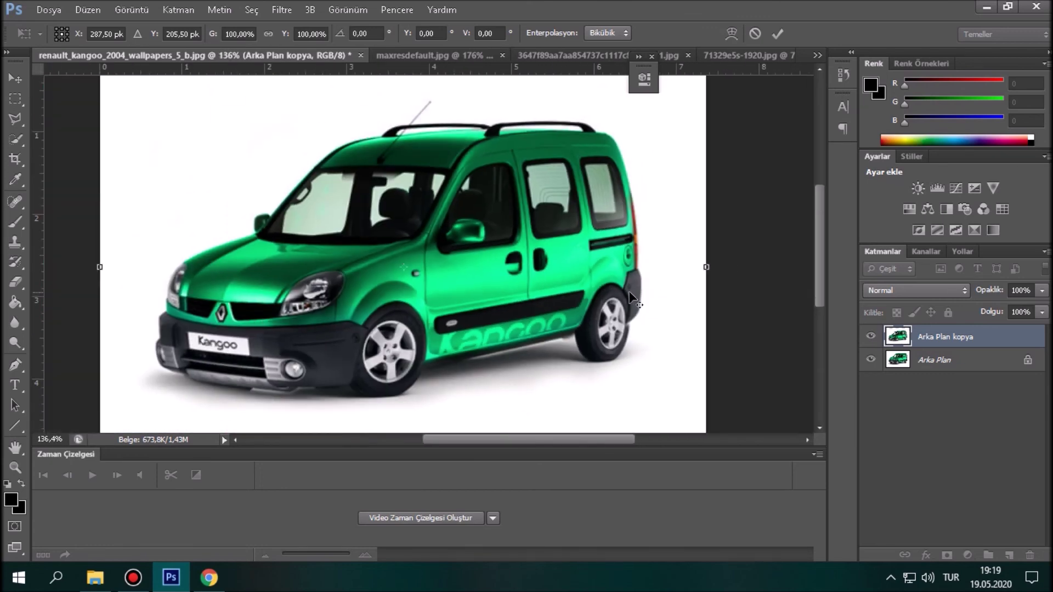
pyautogui.scroll(-2, 630, 295)
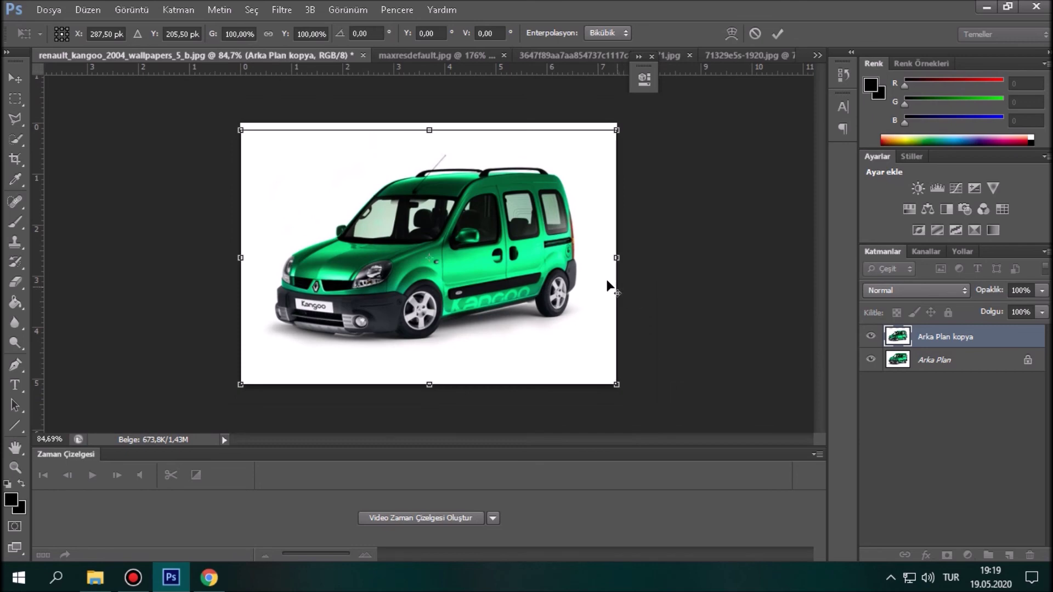
pyautogui.moveTo(435, 130)
pyautogui.mouseDown()
pyautogui.moveTo(433, 114)
pyautogui.moveTo(433, 170)
pyautogui.moveTo(418, 86)
pyautogui.moveTo(417, 102)
pyautogui.mouseUp()
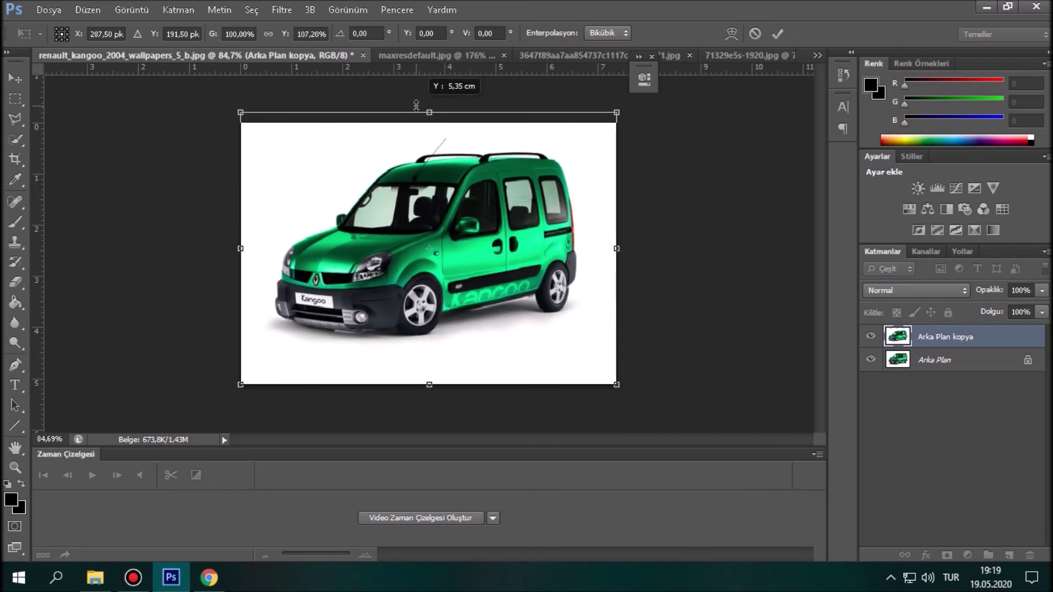
pyautogui.press('Return')
pyautogui.press('l')
pyautogui.scroll(2, 428, 258)
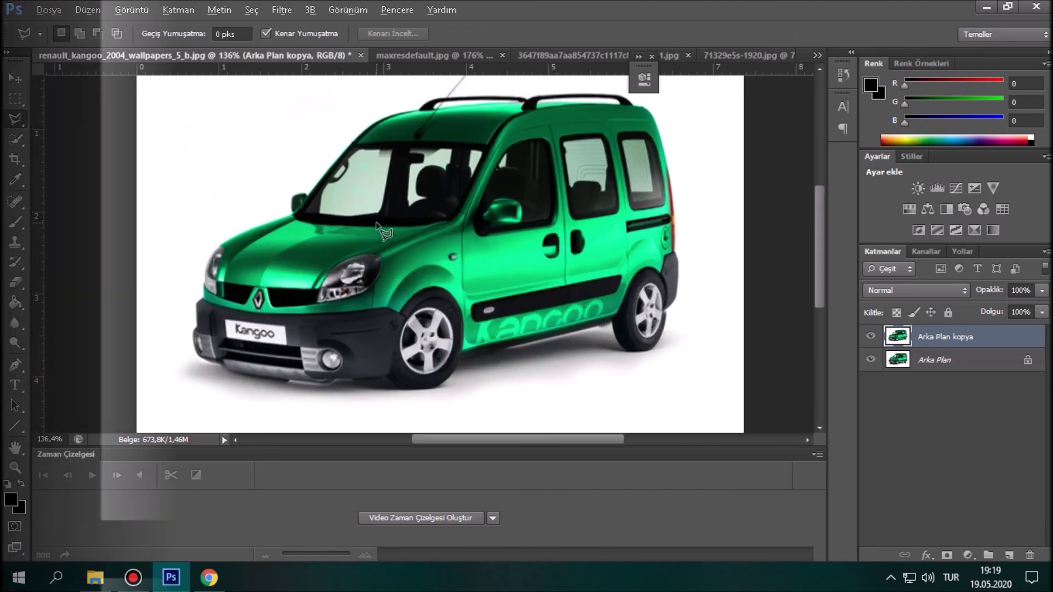